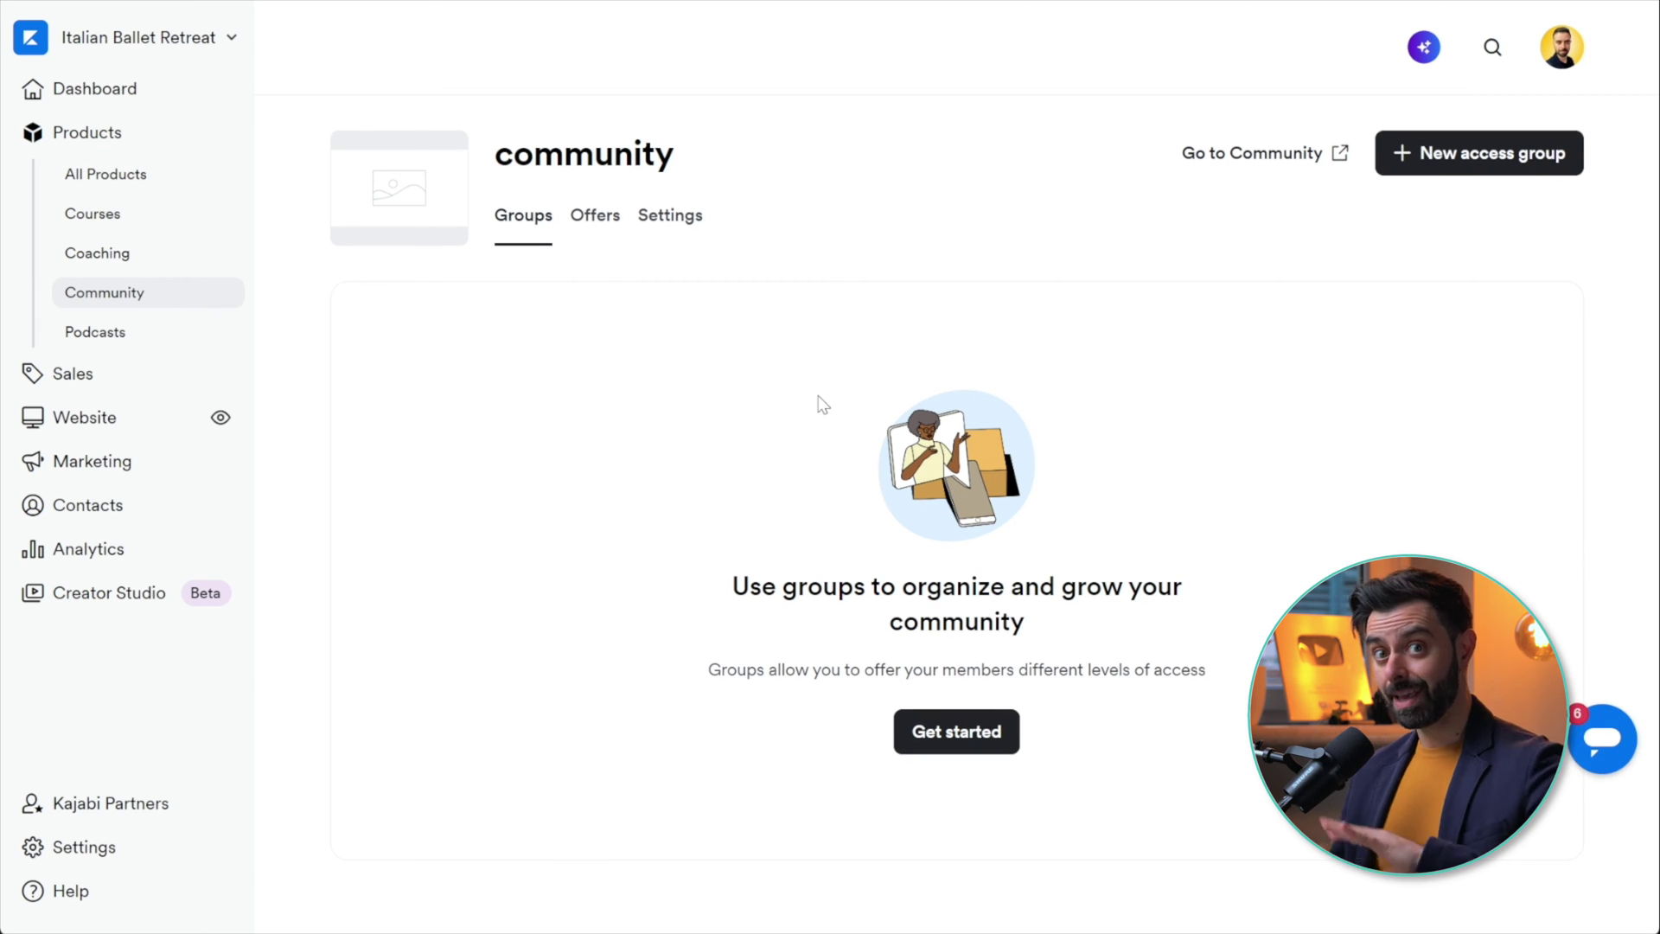
Step: Add free access groups 'subscription members' and 'courses club', skipping payment setup for both
left_click(1480, 152)
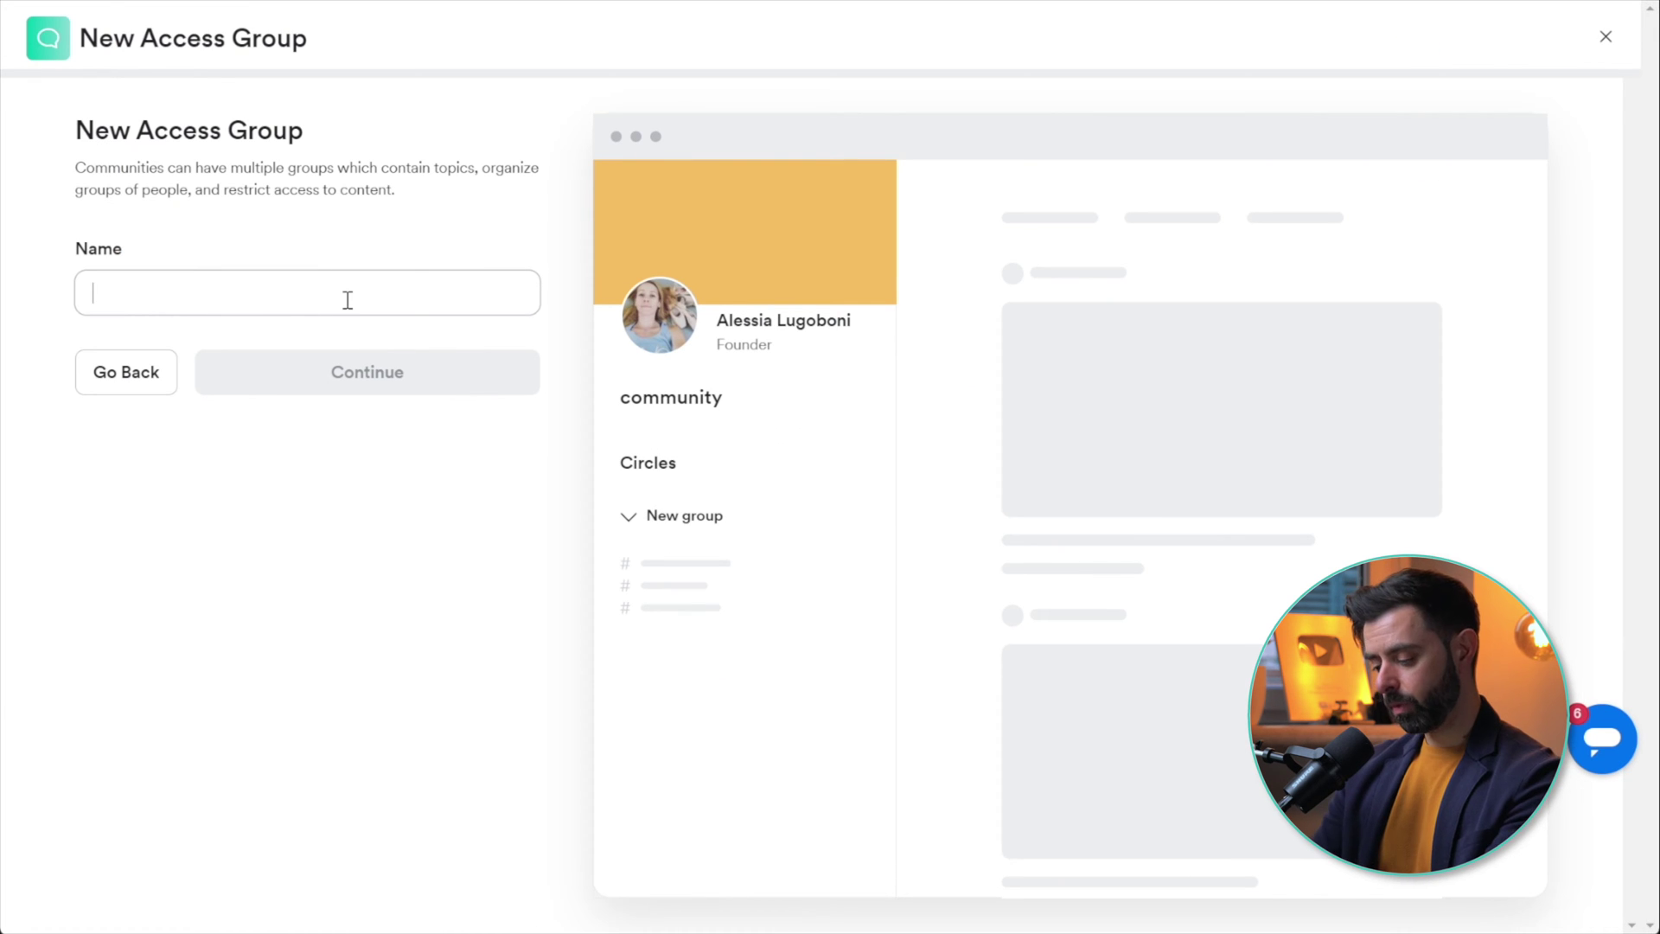
type("subscription members")
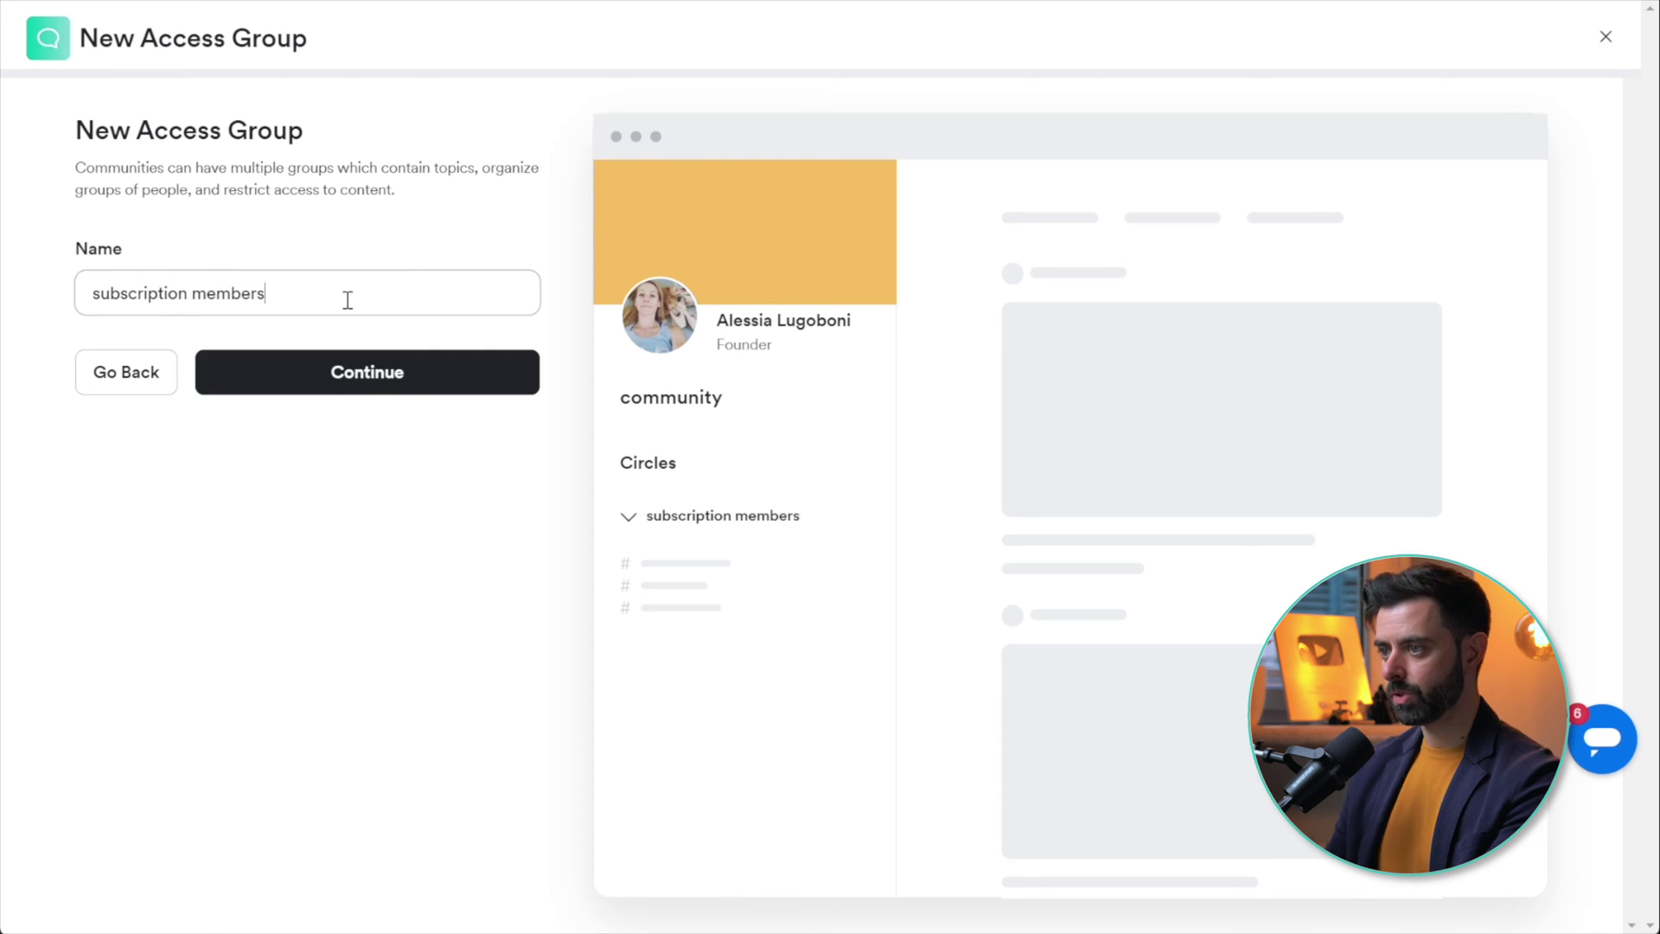
key("Return")
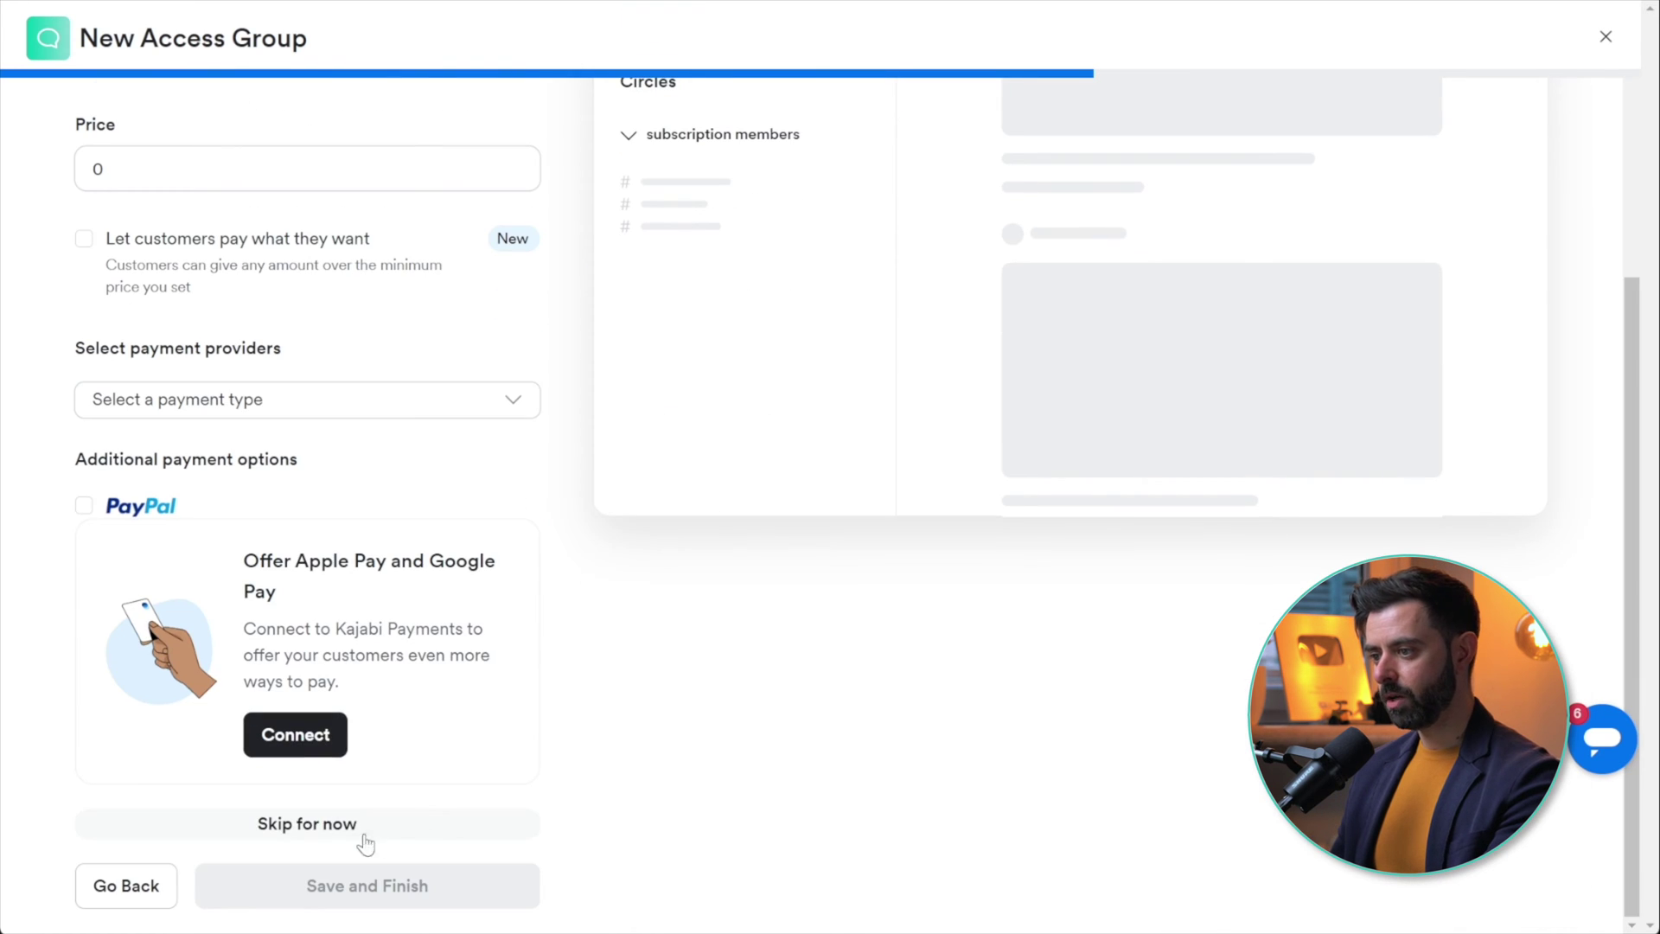
left_click(327, 828)
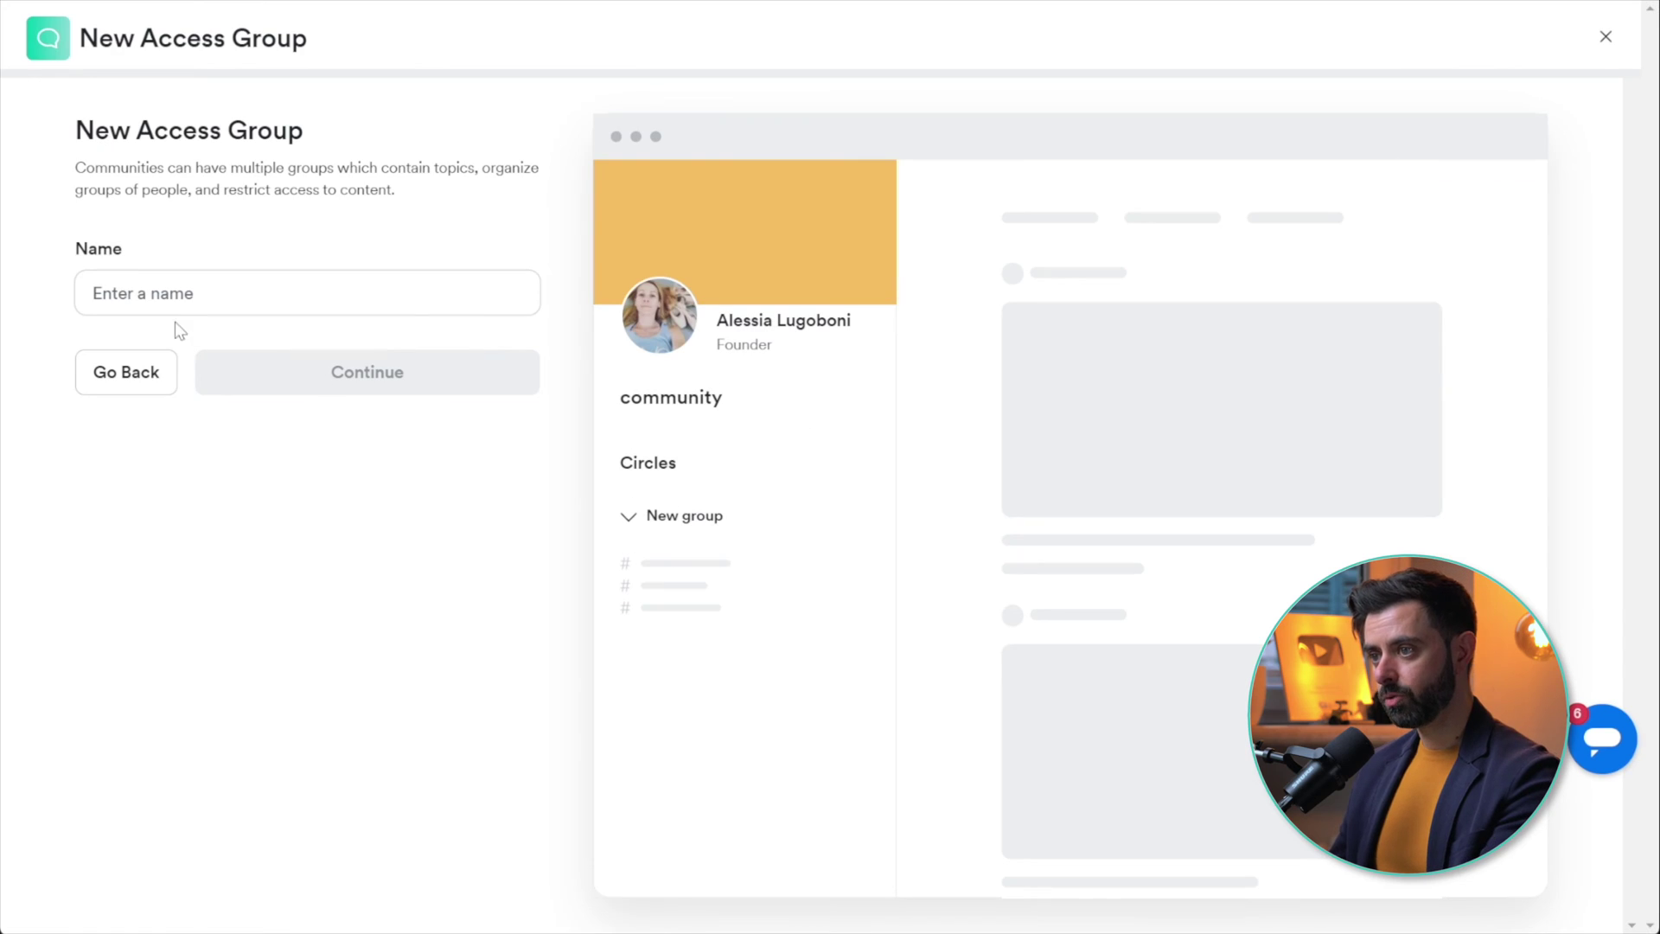
left_click(184, 290)
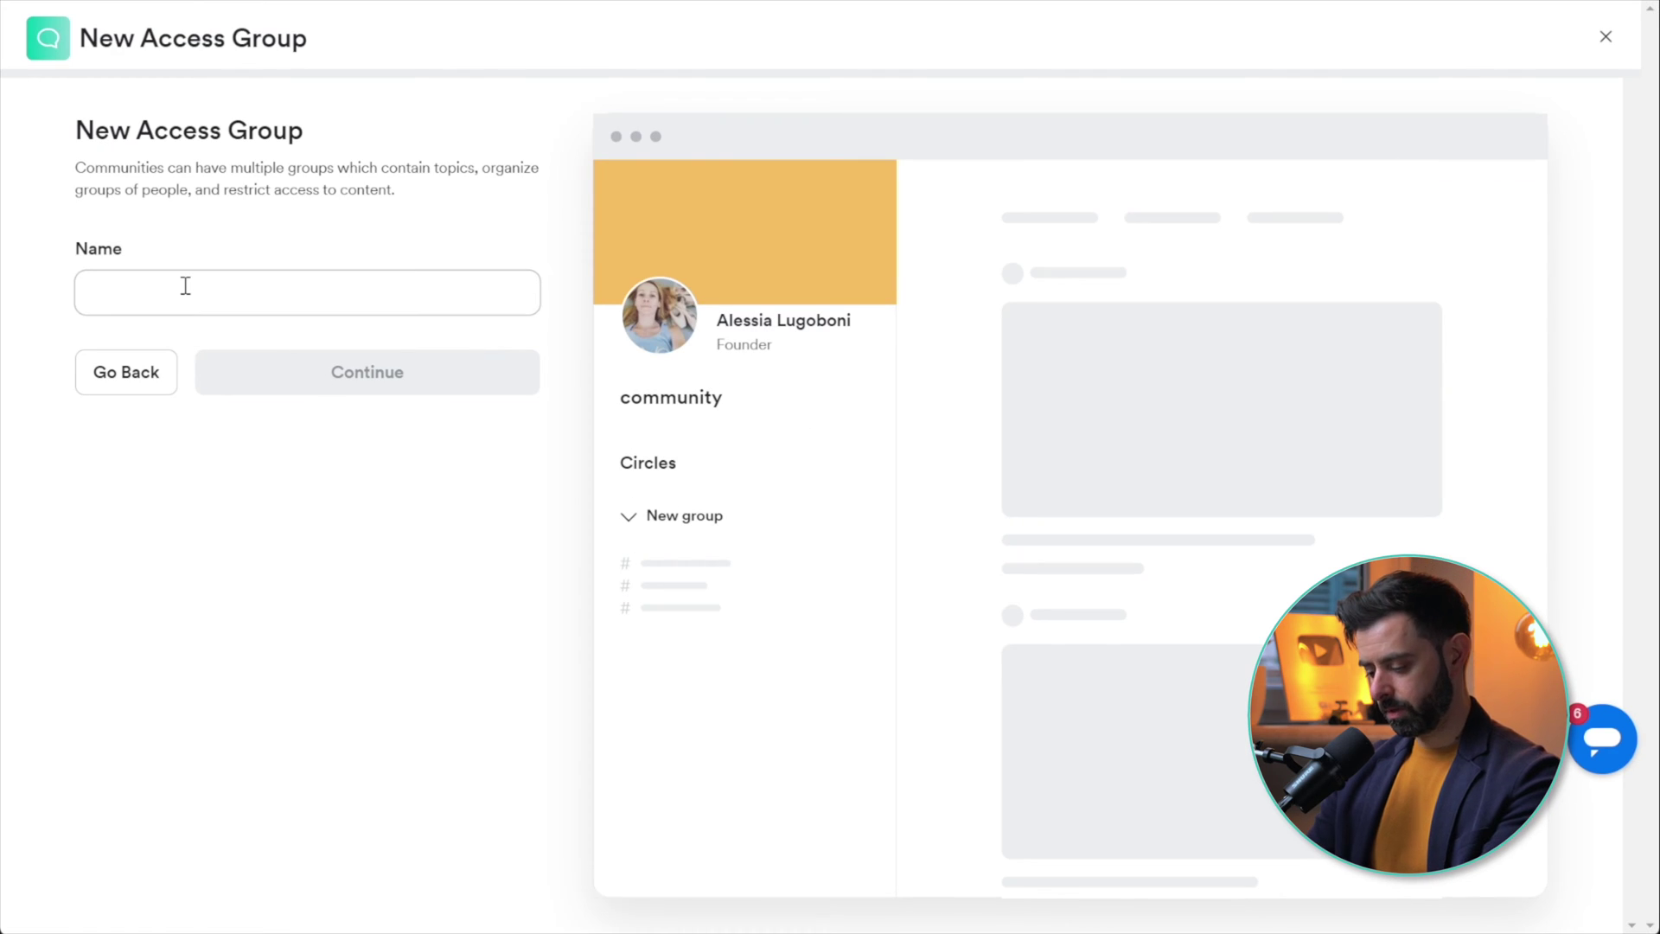
type("courses clyu")
key("Return")
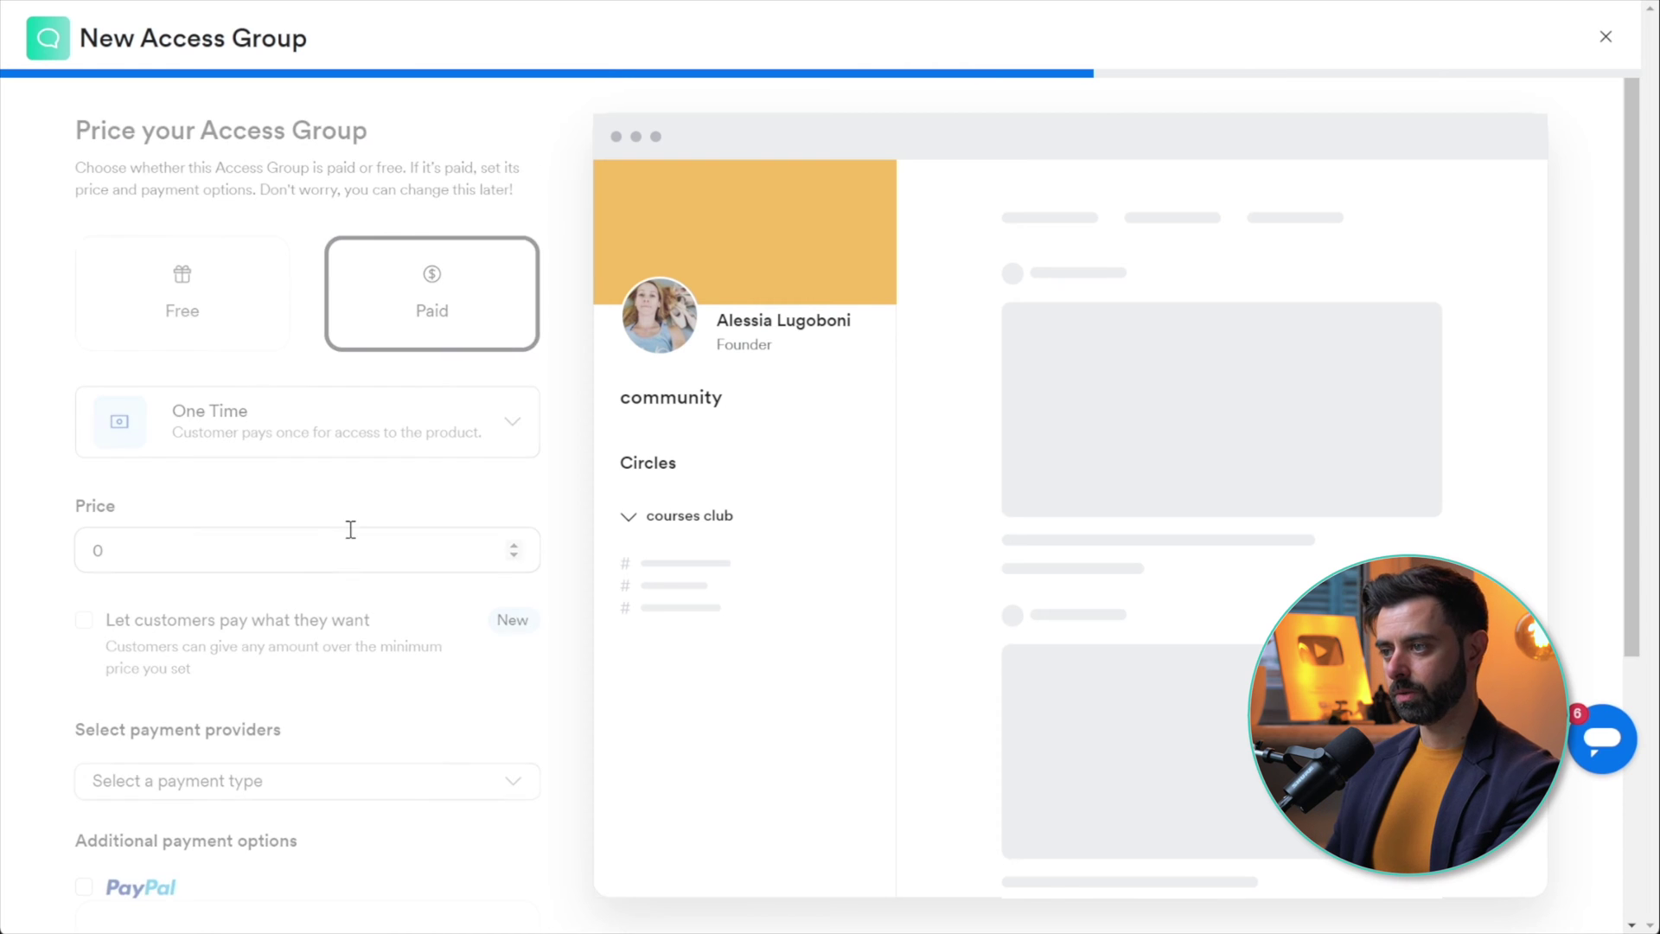
scroll(575, 531, "down", 5)
left_click(308, 825)
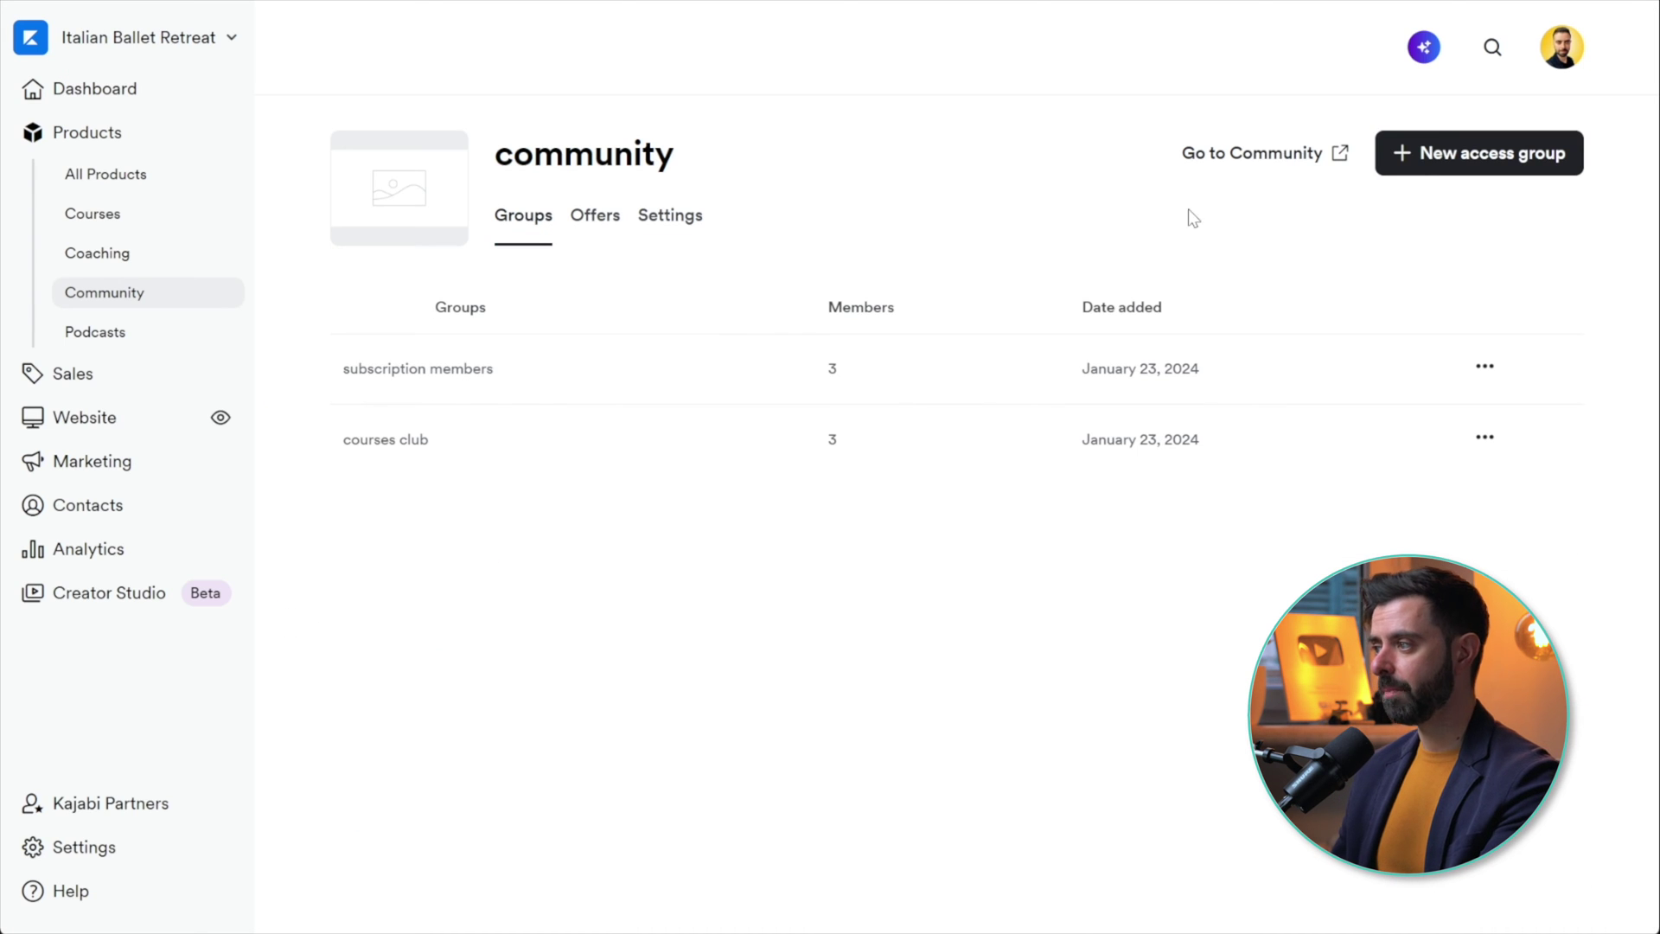
Step: Open the live community, then show the Circles list in its settings
left_click(1243, 158)
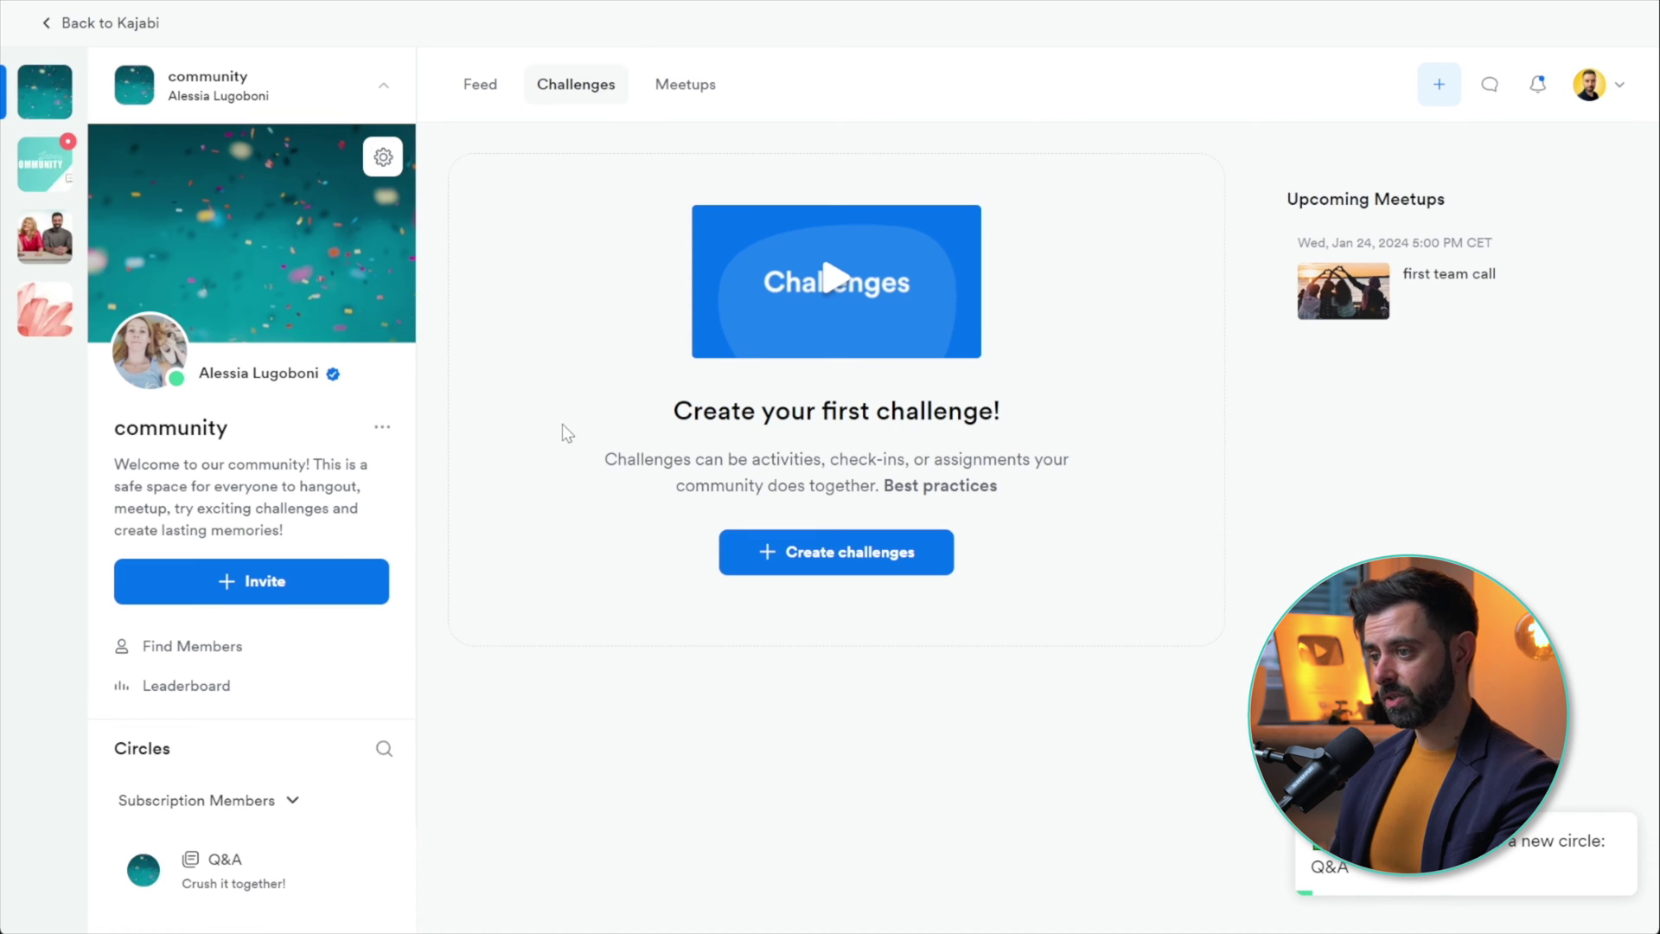
scroll(286, 619, "down", 2)
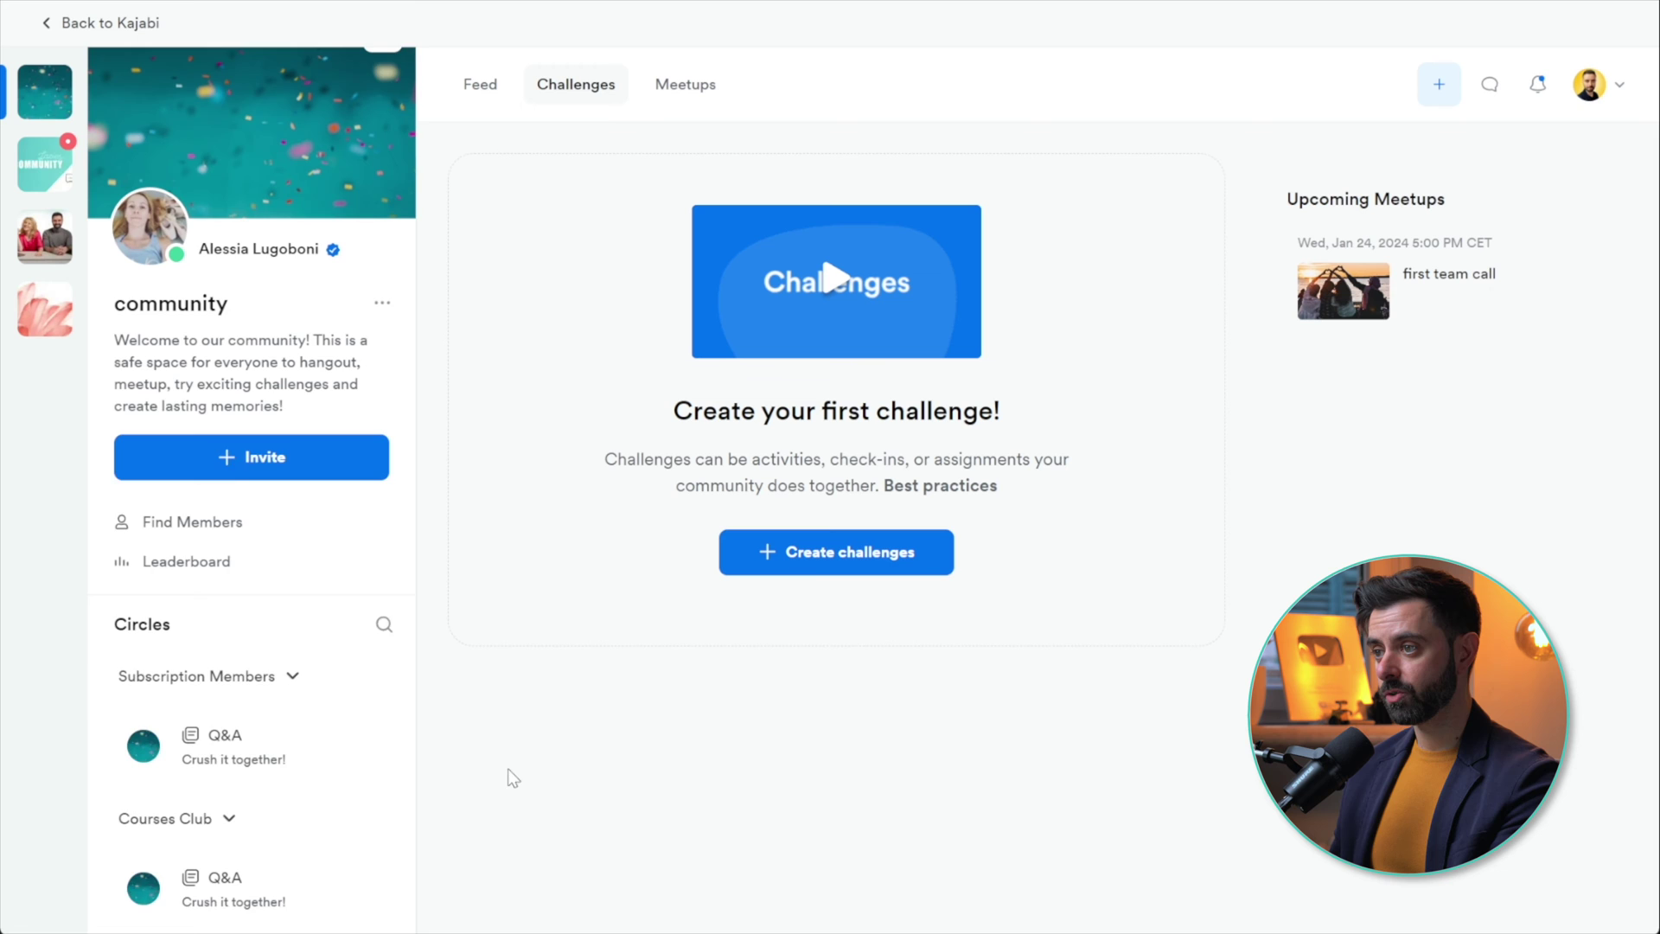
scroll(376, 372, "up", 3)
left_click(380, 158)
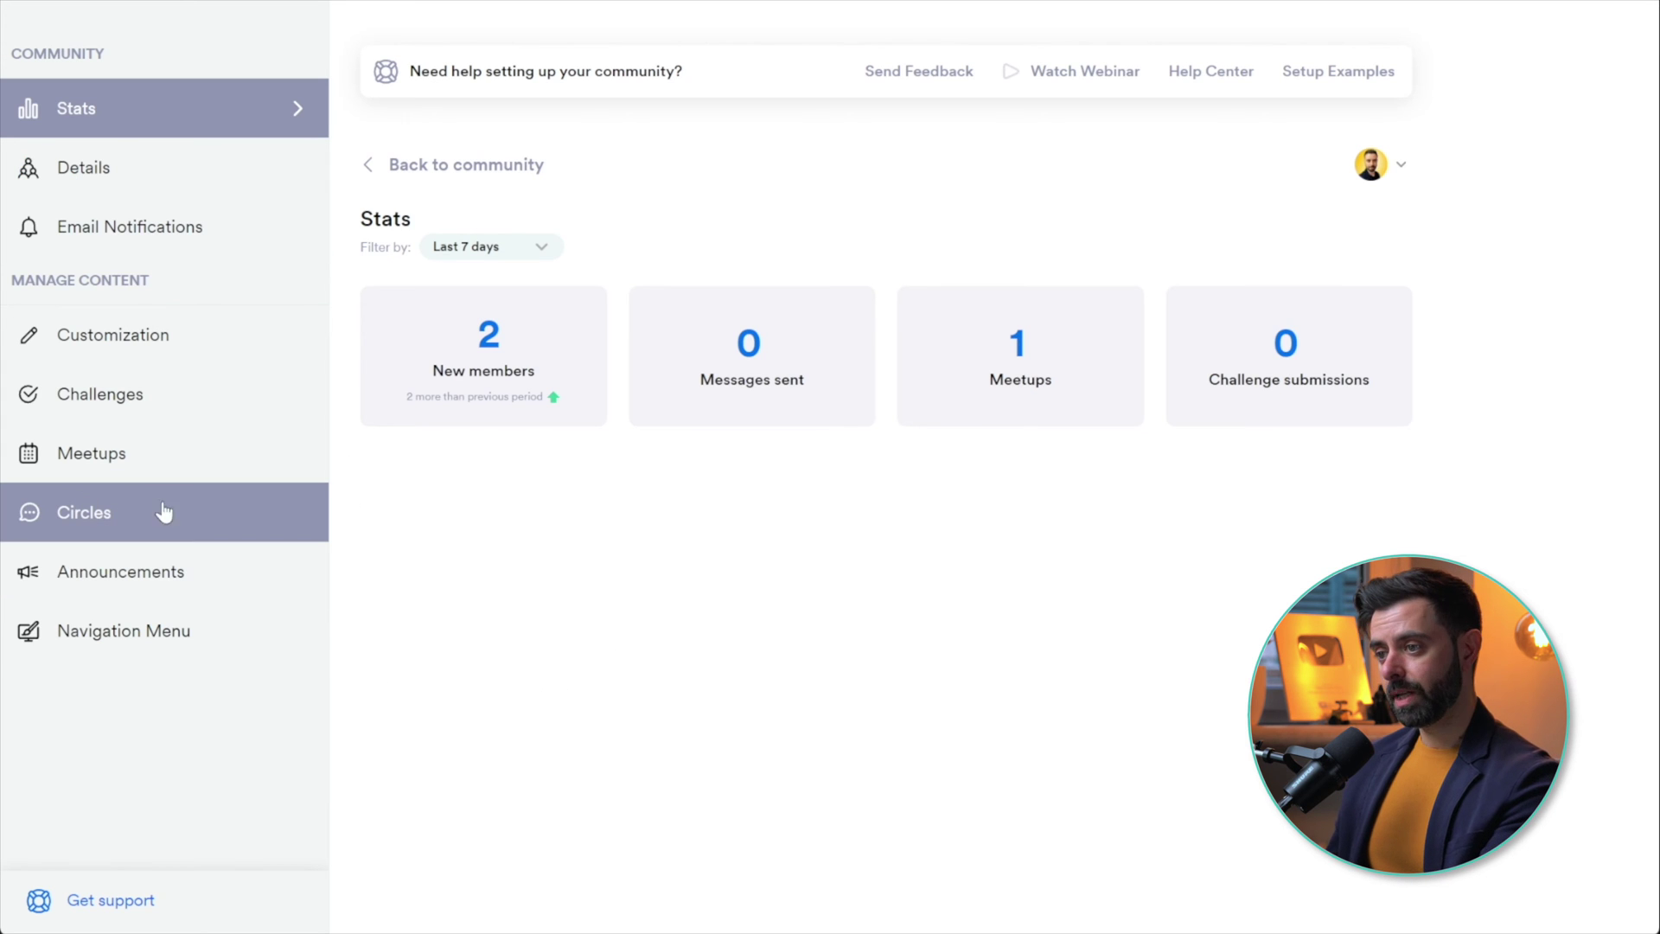
left_click(119, 516)
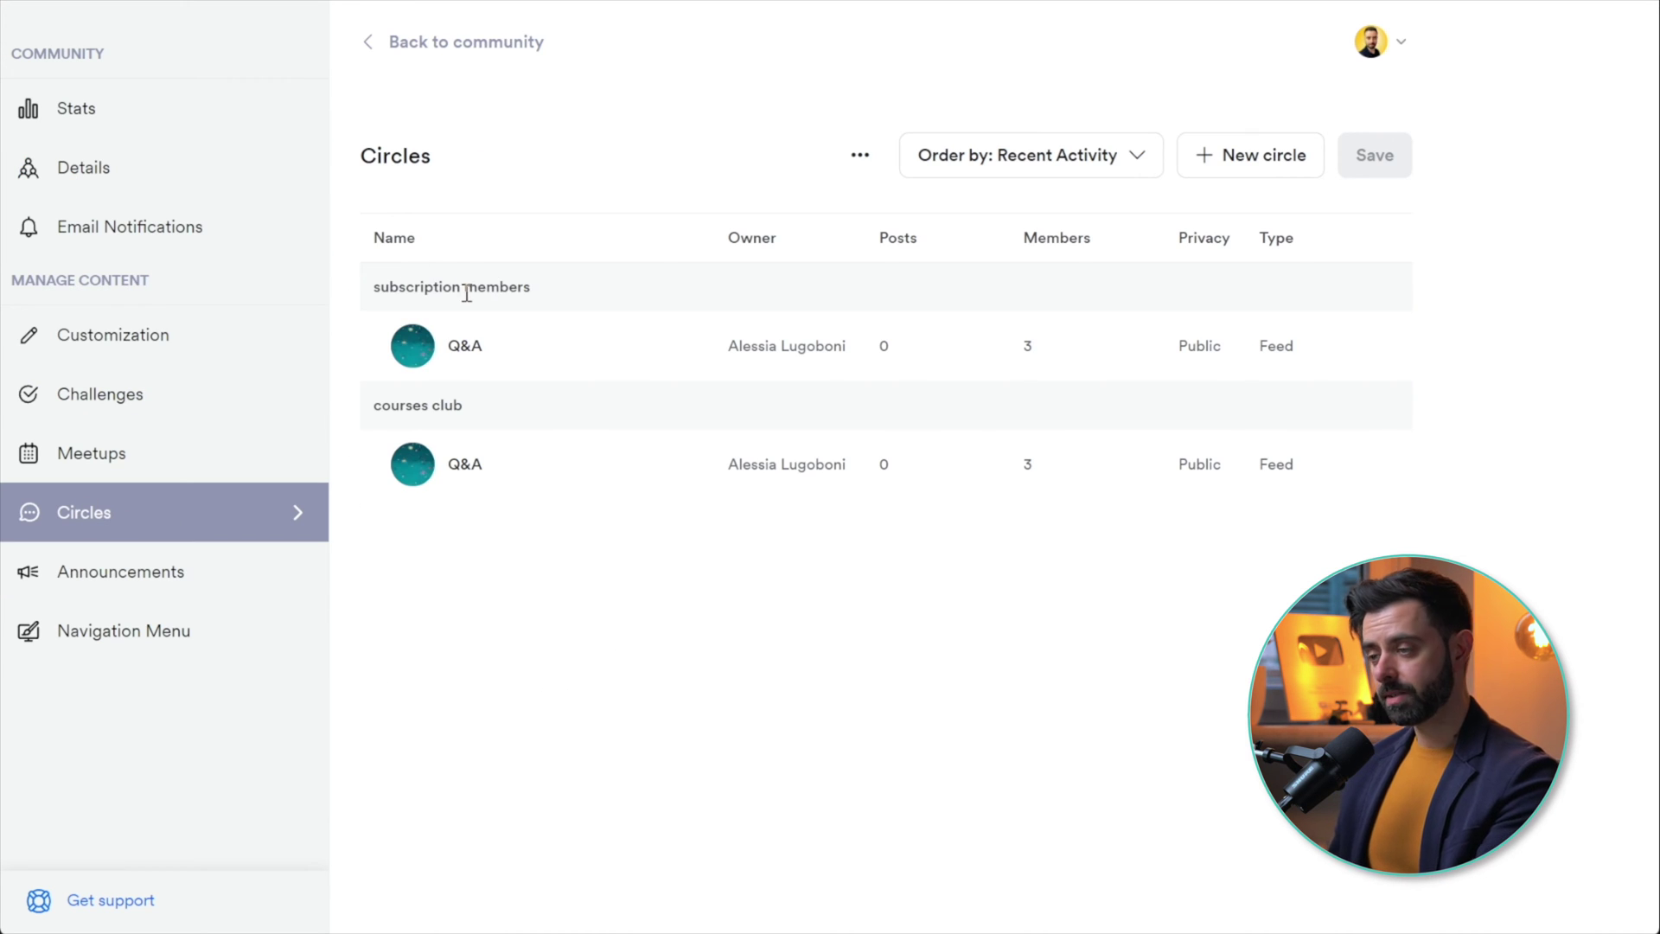
mouse_move(465, 345)
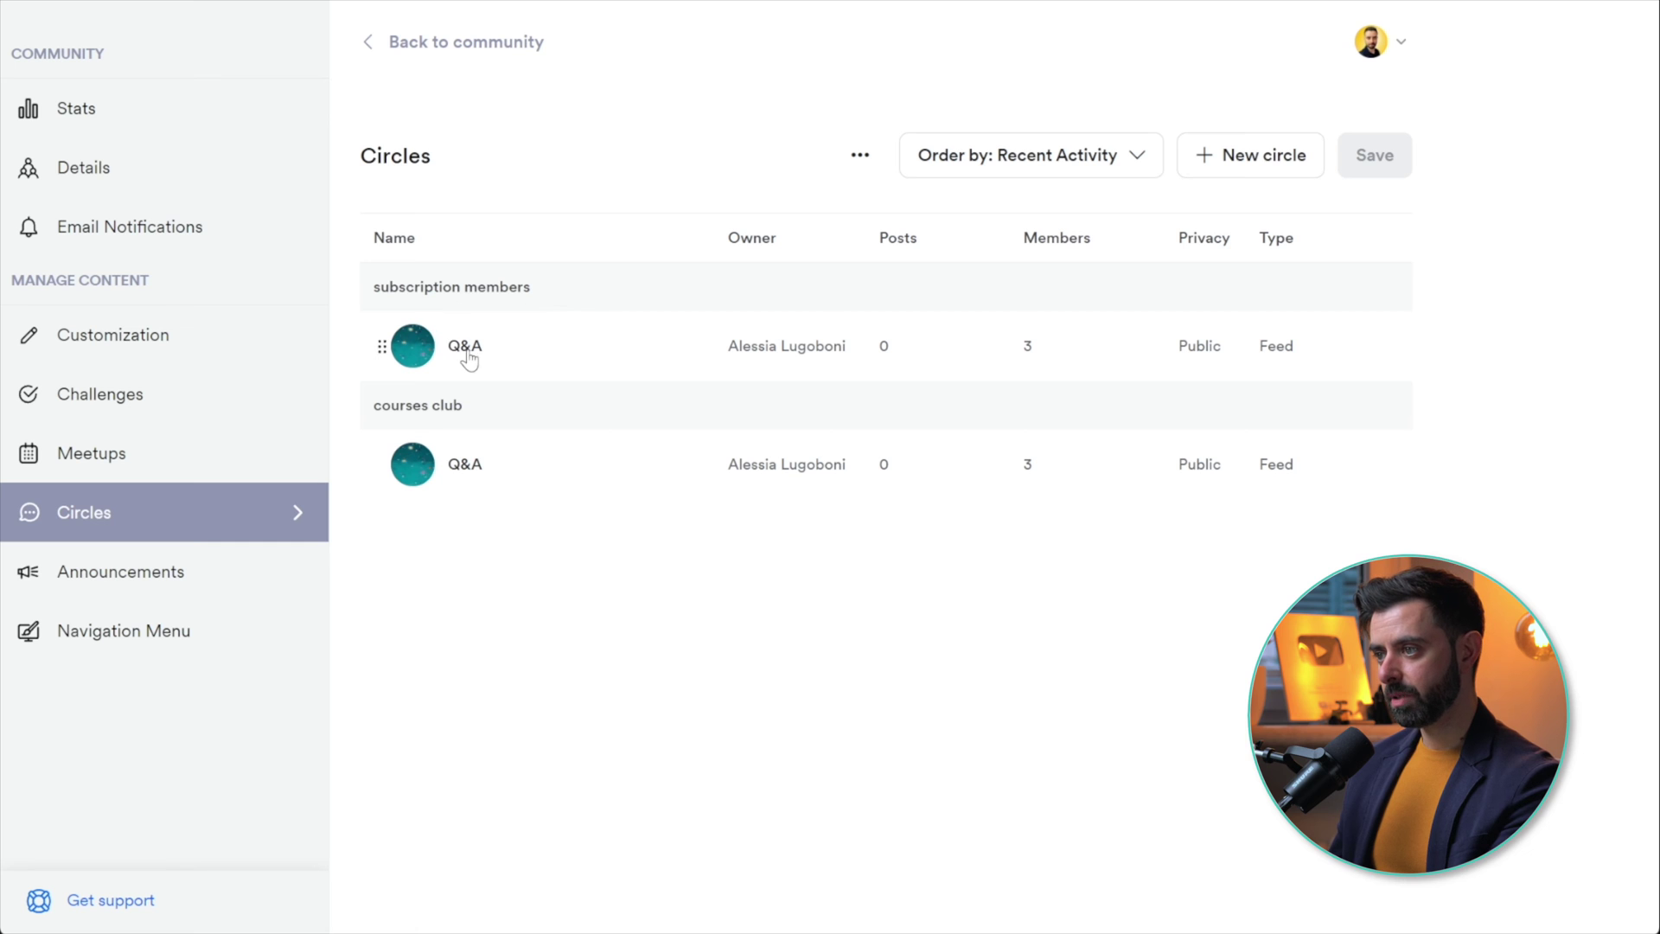
Step: Retitle both groups' Q&A circles to 'Introduce yourself' with a new self-introduction description
left_click(470, 357)
double_click(561, 341)
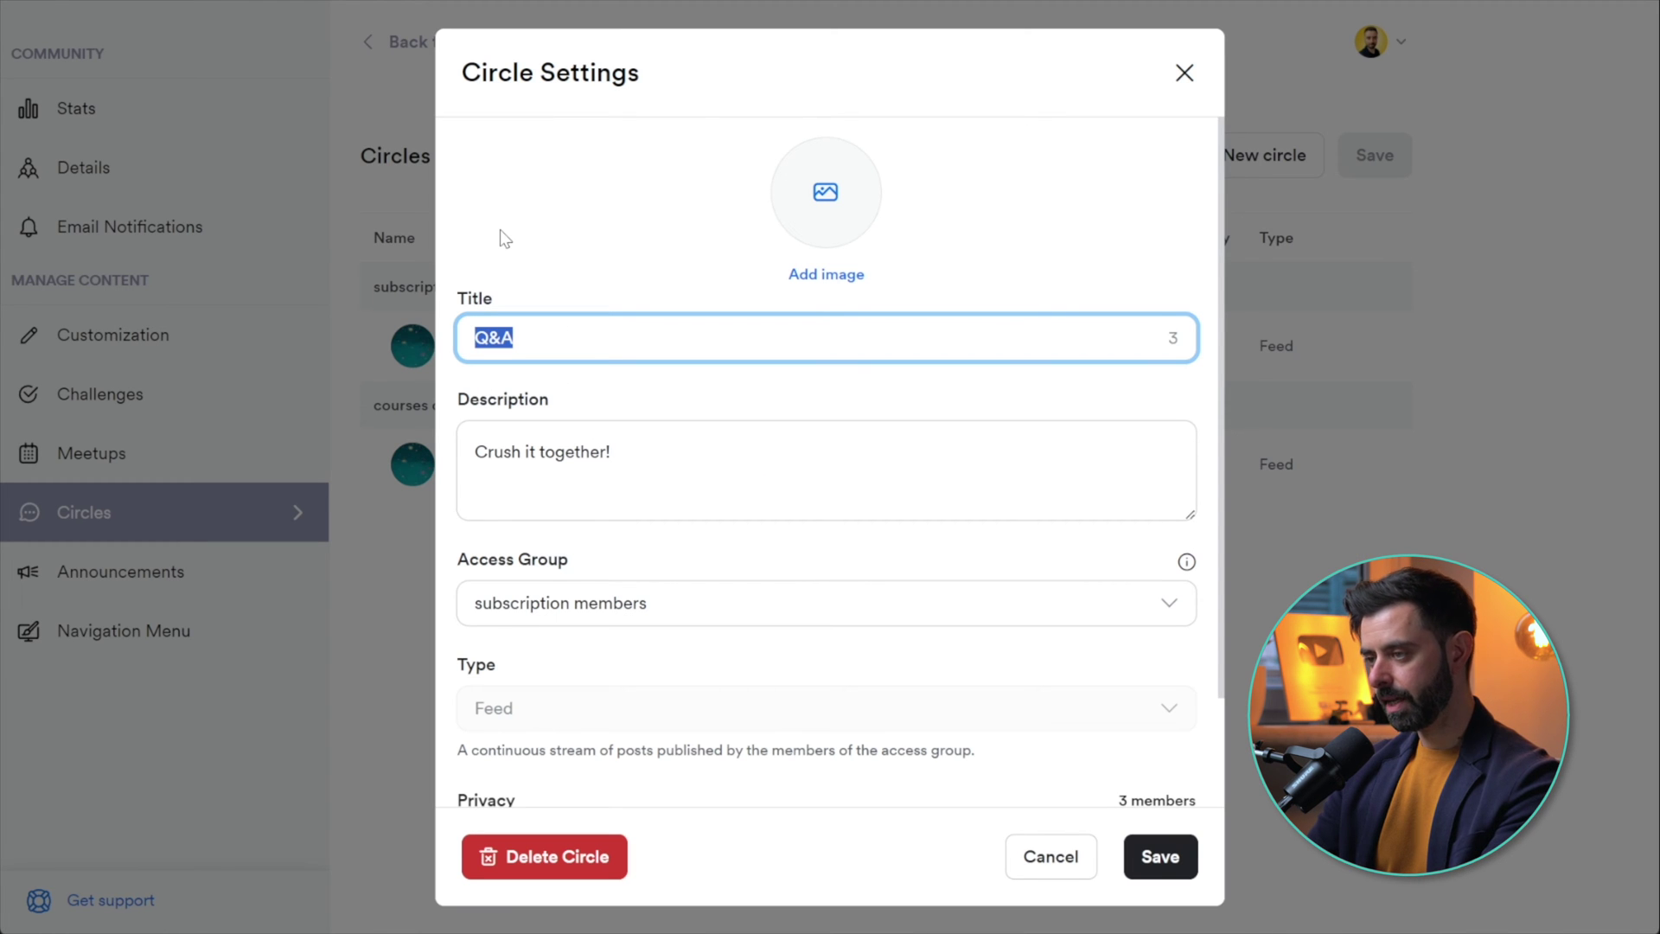
type("Introduce yourself")
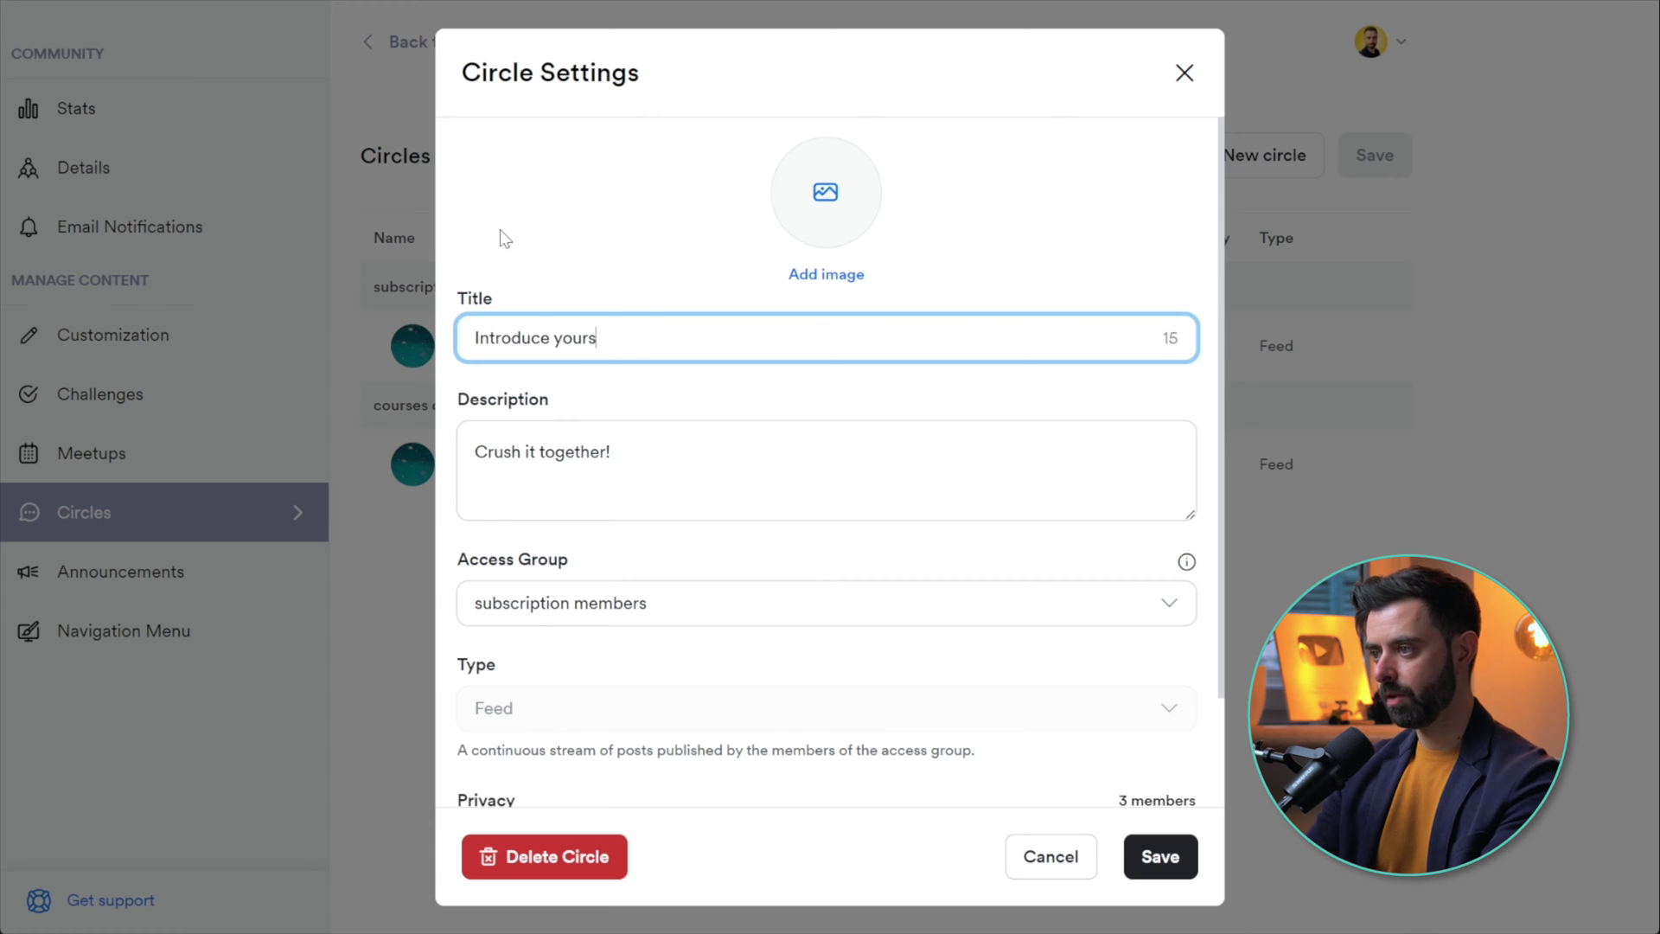
triple_click(638, 454)
type("tell us more about yourself :) don't be a stranger")
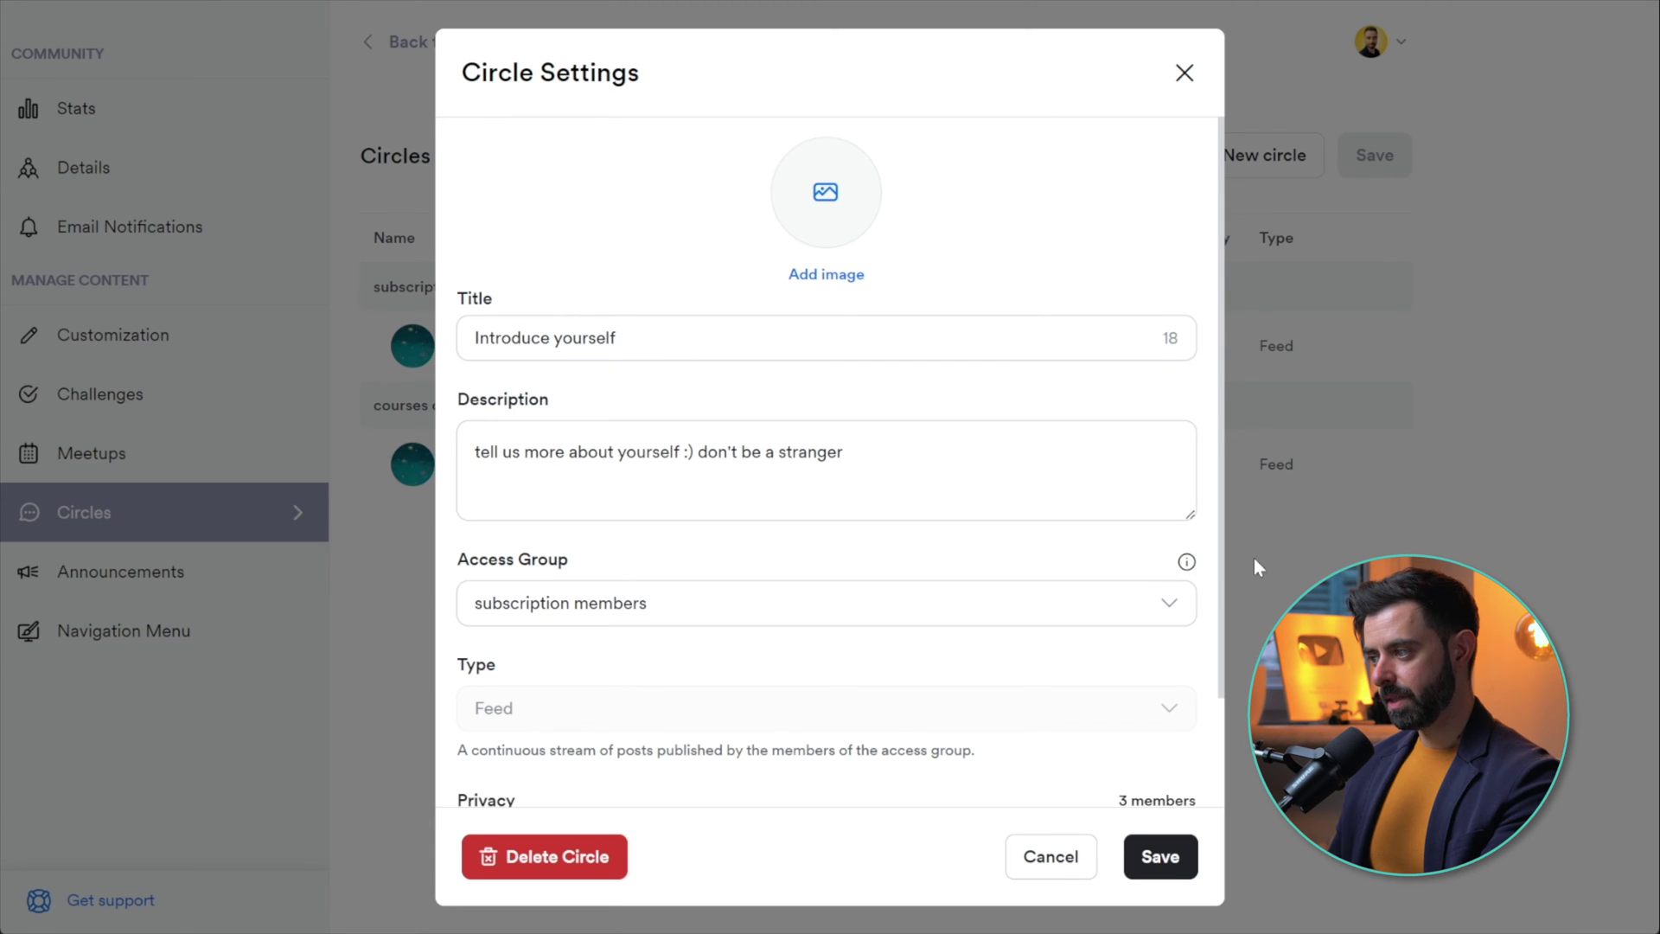
scroll(629, 573, "down", 2)
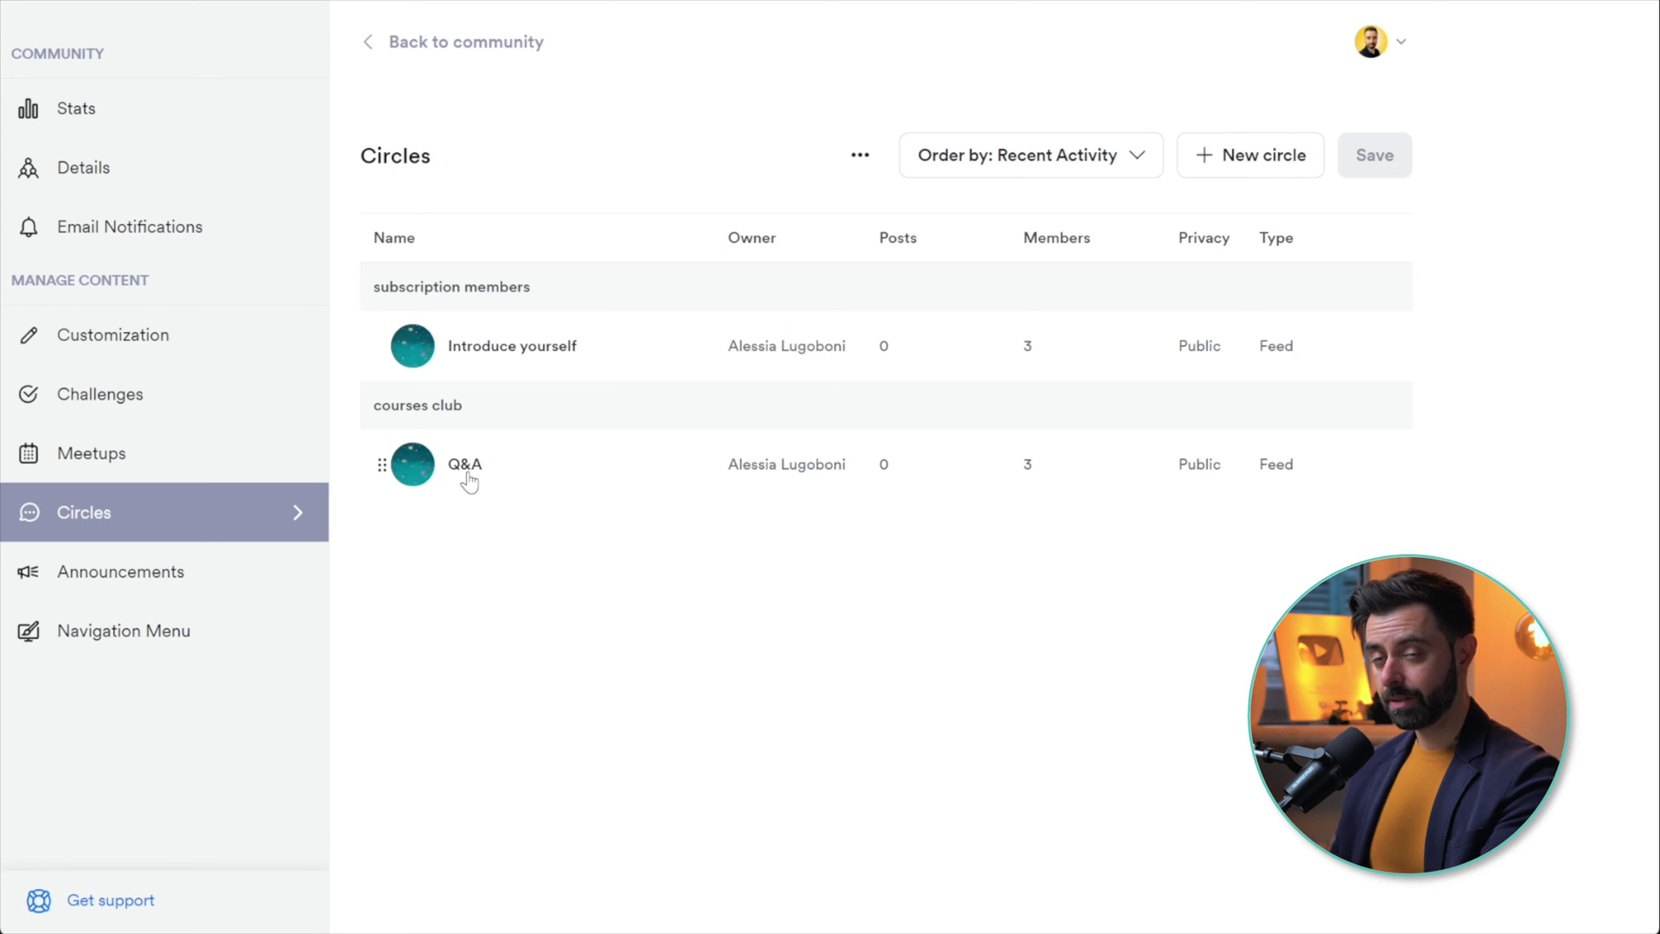
left_click(464, 465)
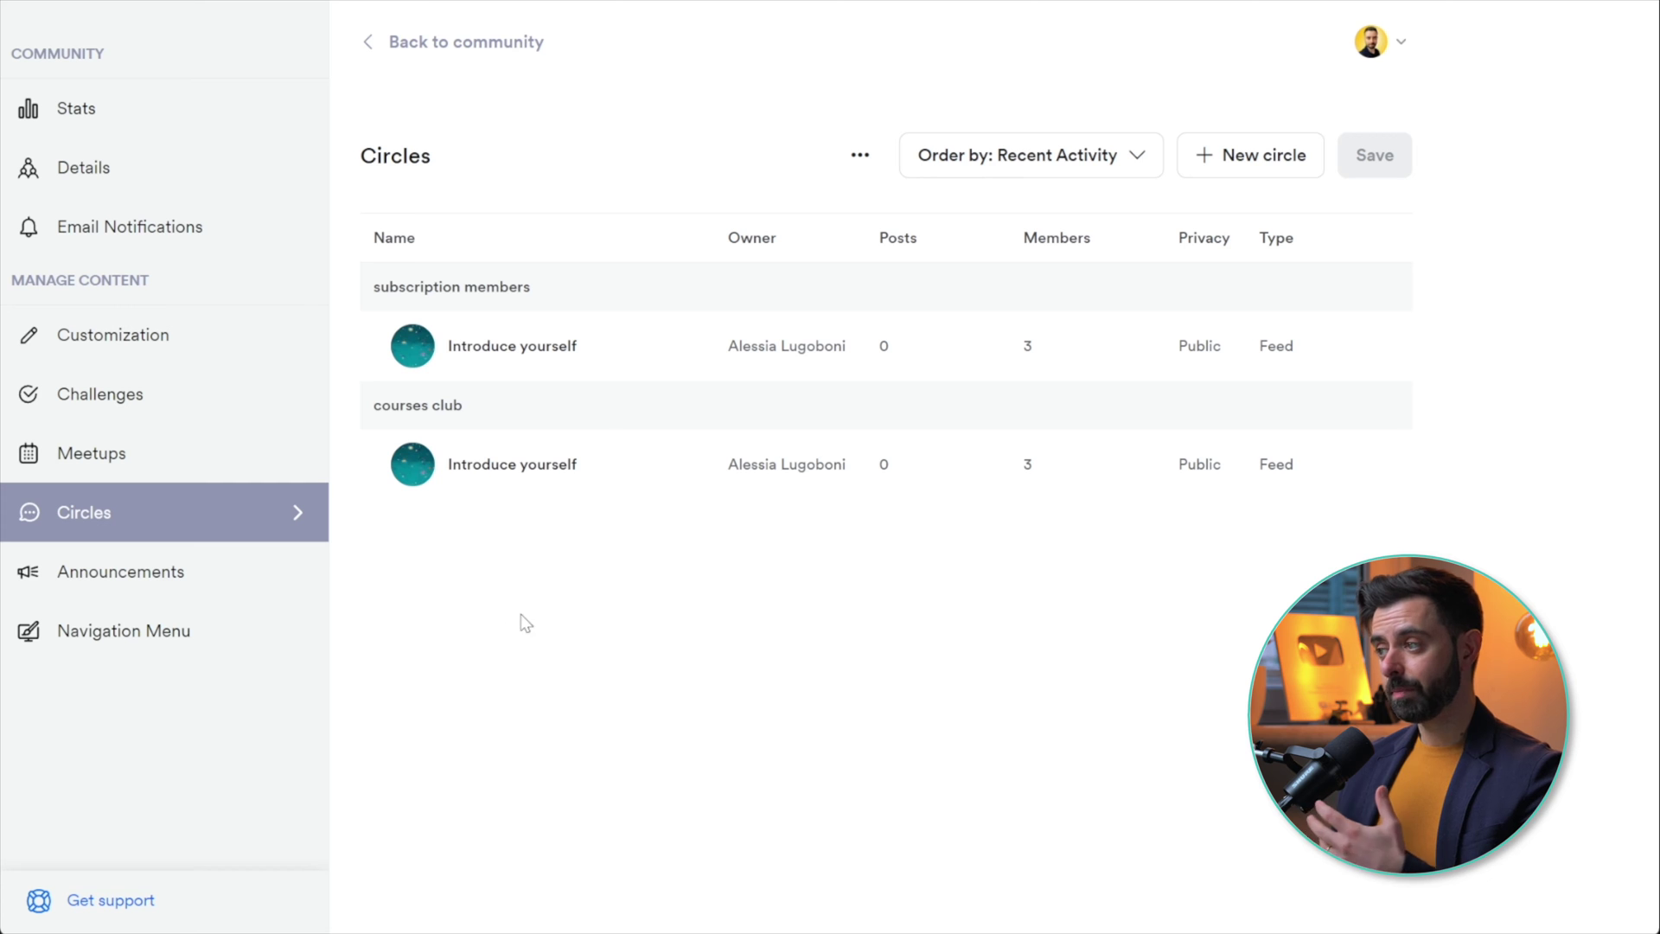
Step: Create a 'Let's chat' Chat circle for subscription members, then return to the community home
left_click(1239, 159)
left_click(655, 340)
type("Let's chat")
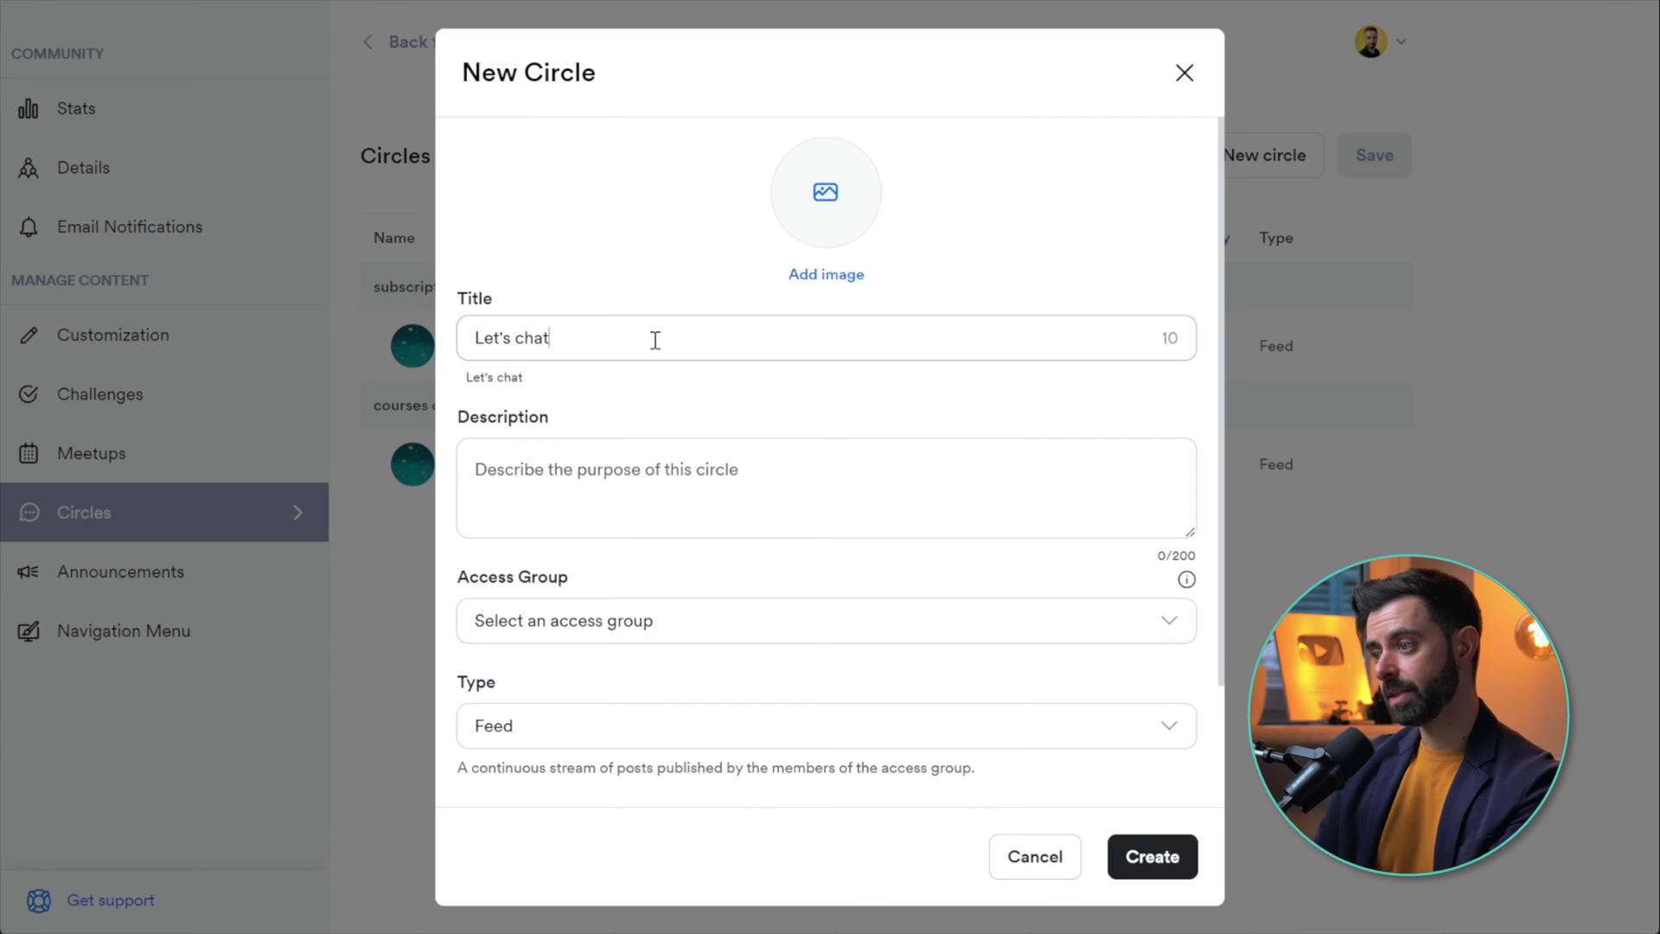
key("Tab")
type("let's chat")
scroll(766, 480, "down", 2)
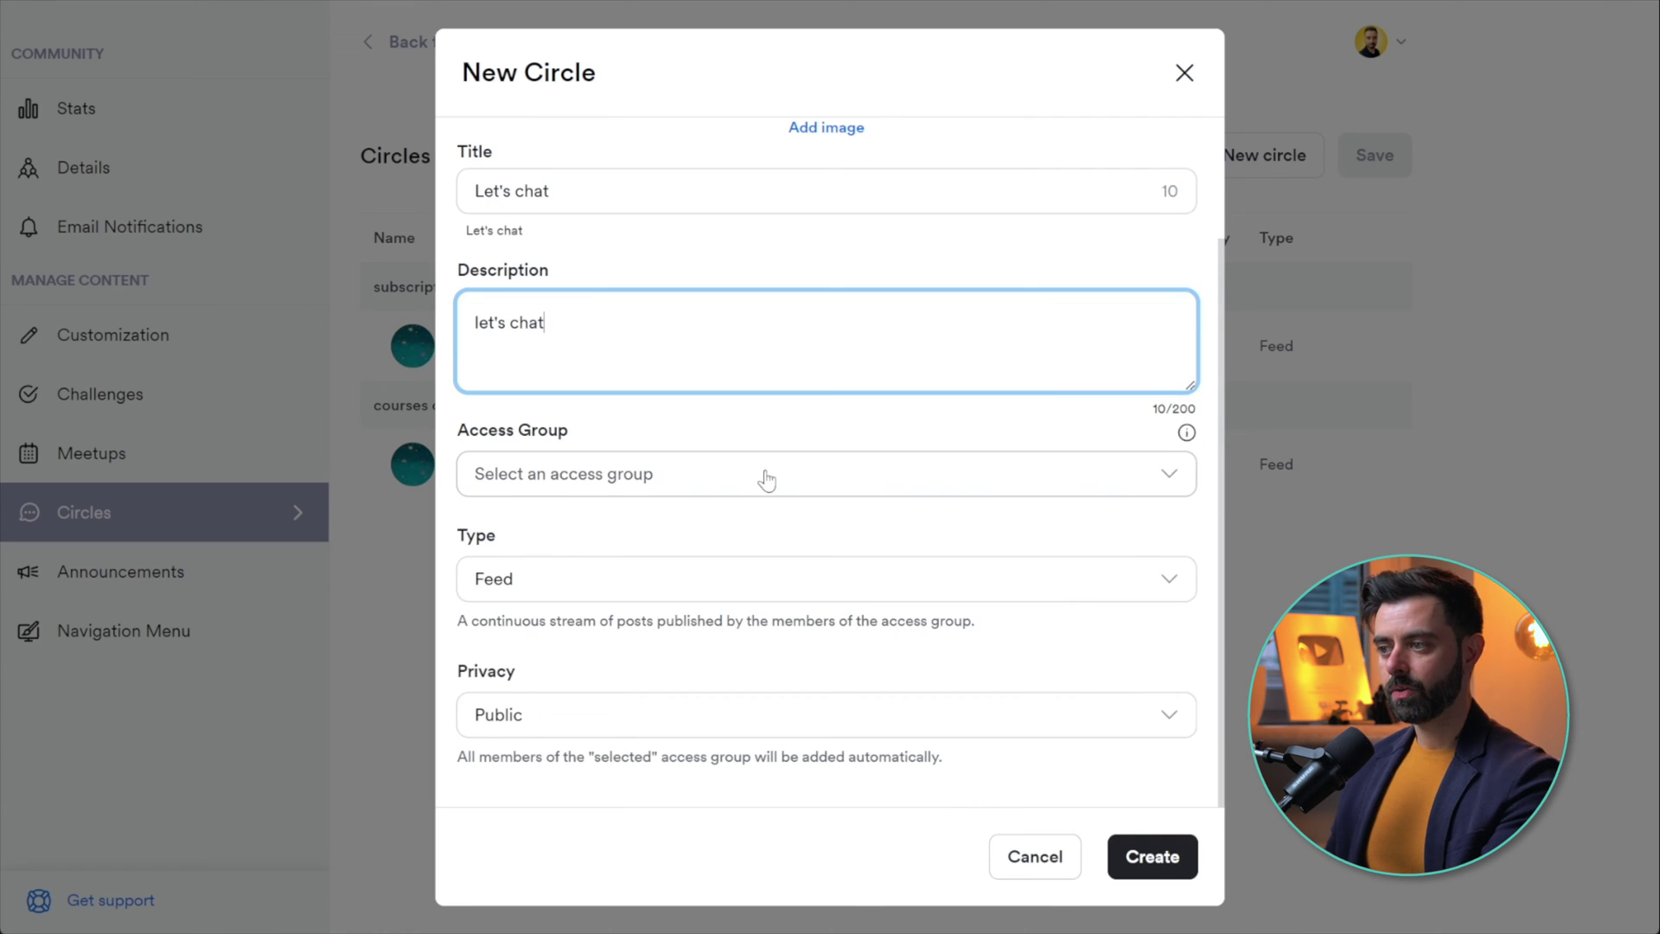
left_click(622, 483)
left_click(571, 512)
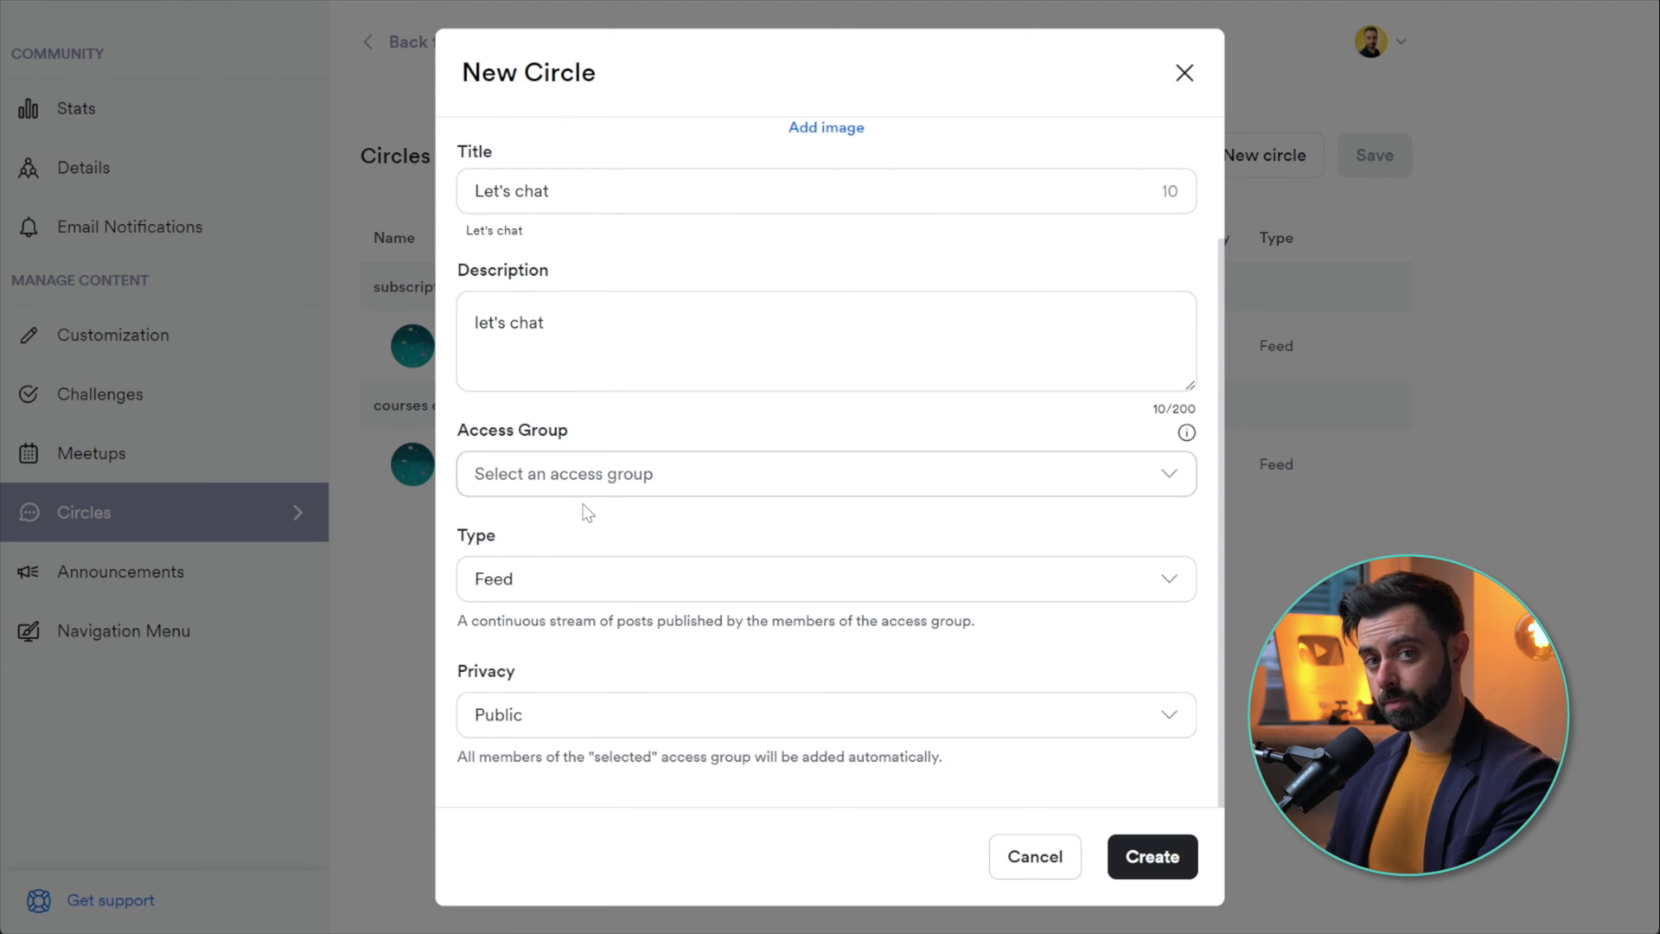
left_click(584, 512)
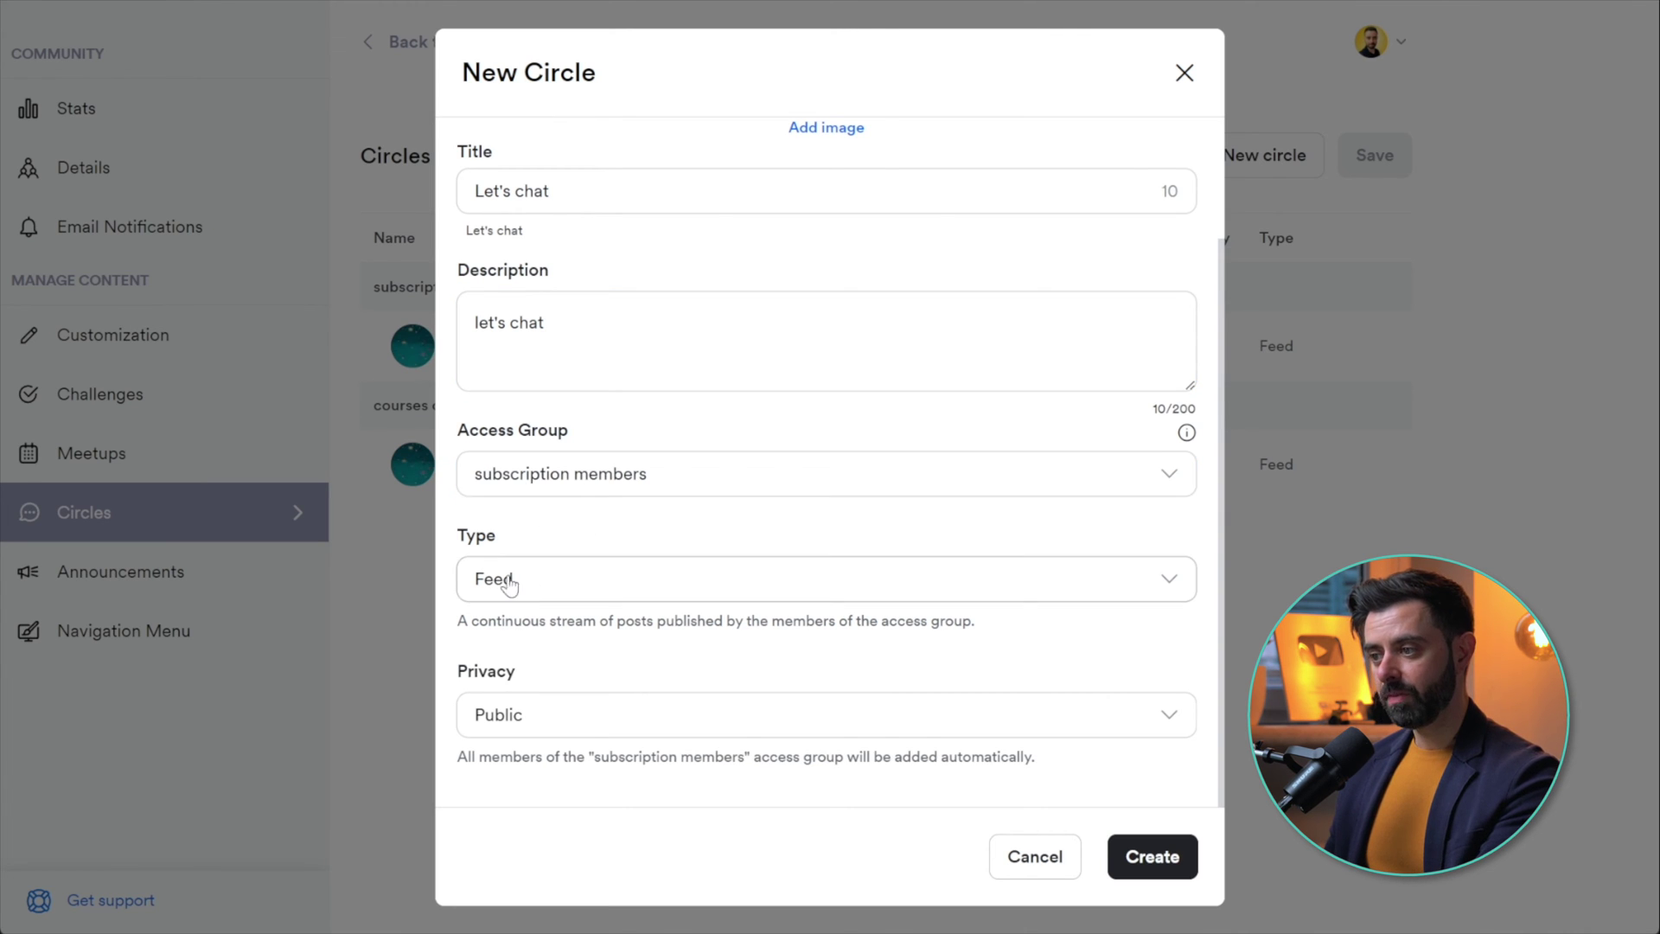
left_click(530, 639)
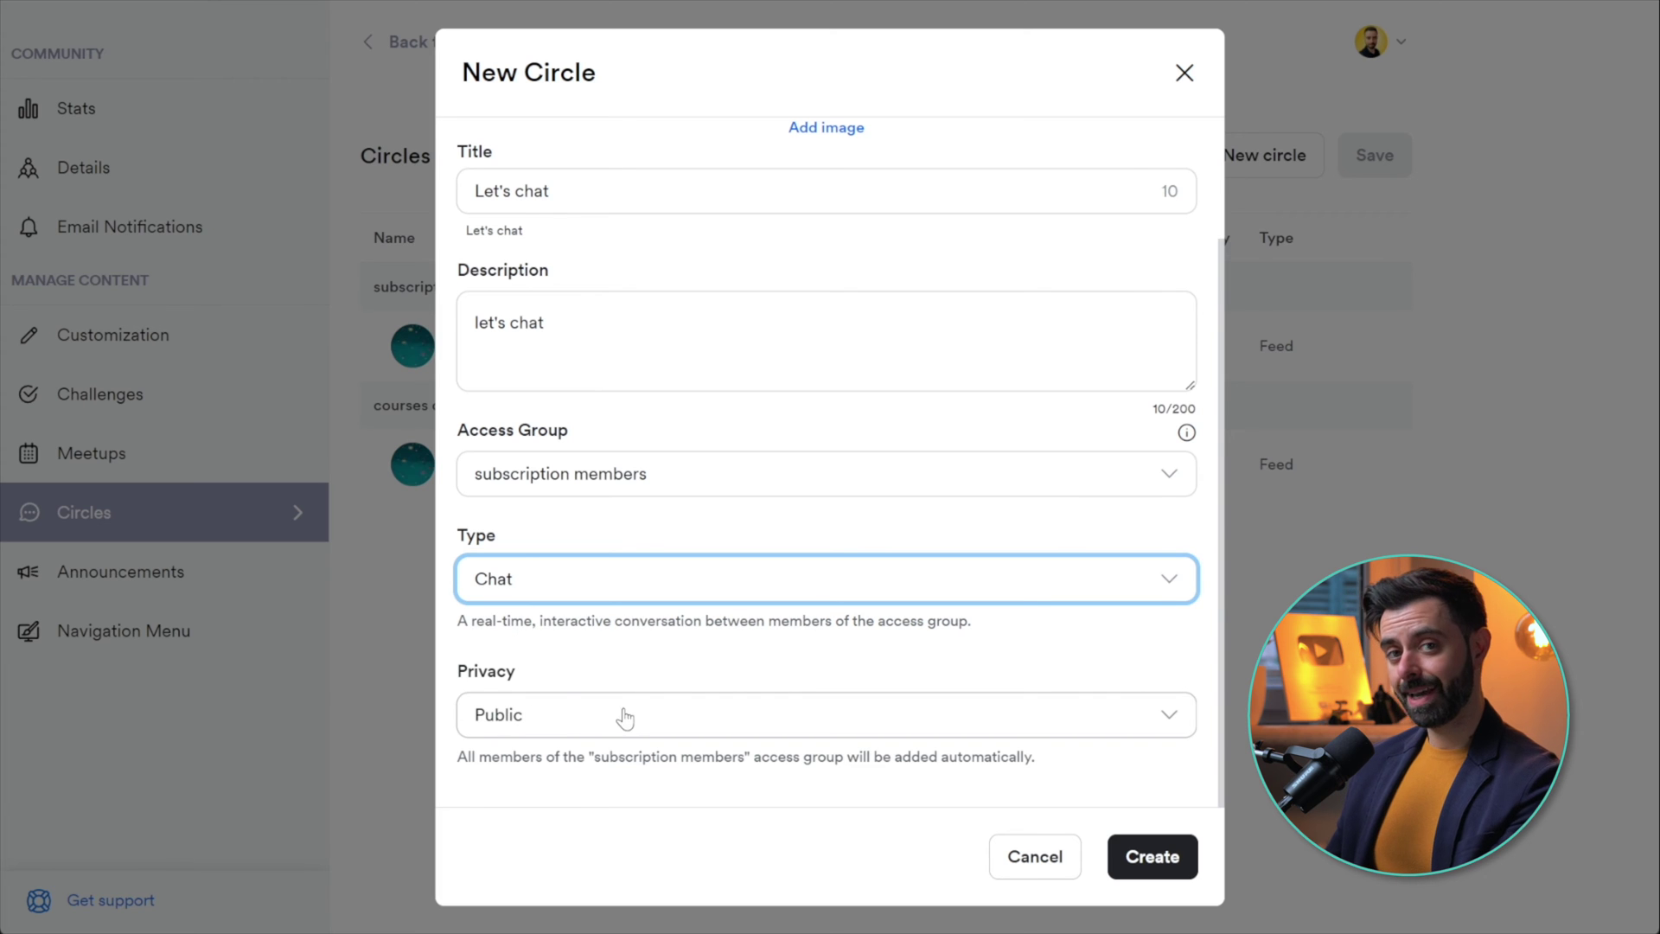
left_click(1152, 856)
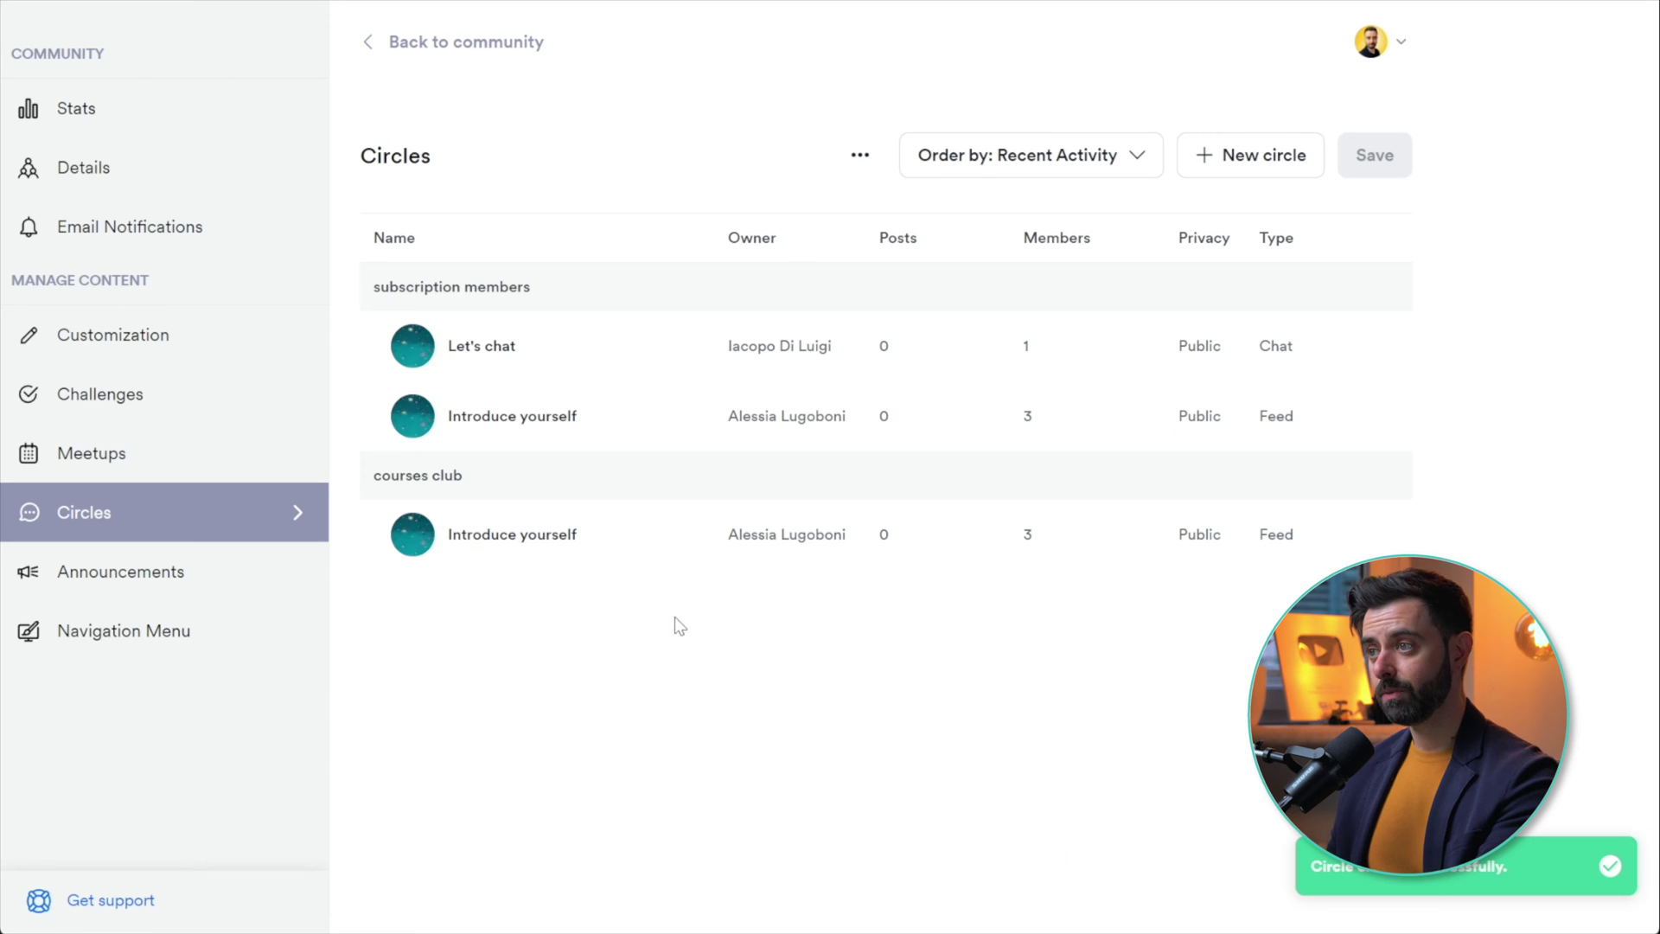
left_click(445, 51)
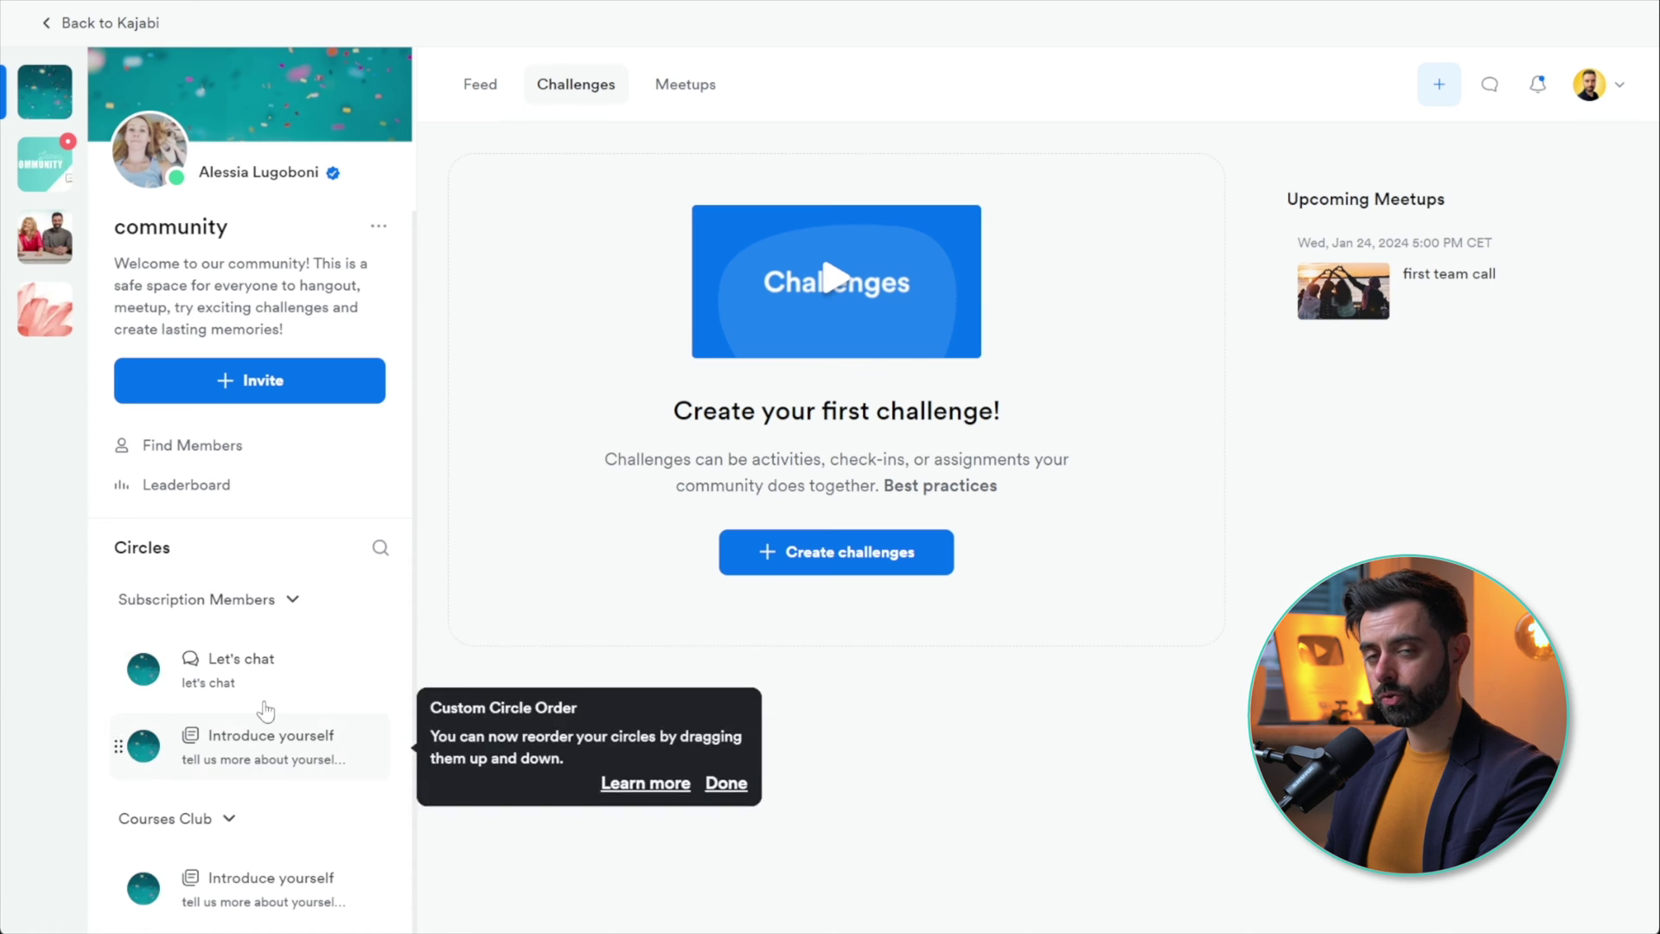
Step: Check the attachable file types (PDF, Audio, Image, Video) in an Introduce yourself post
left_click(250, 759)
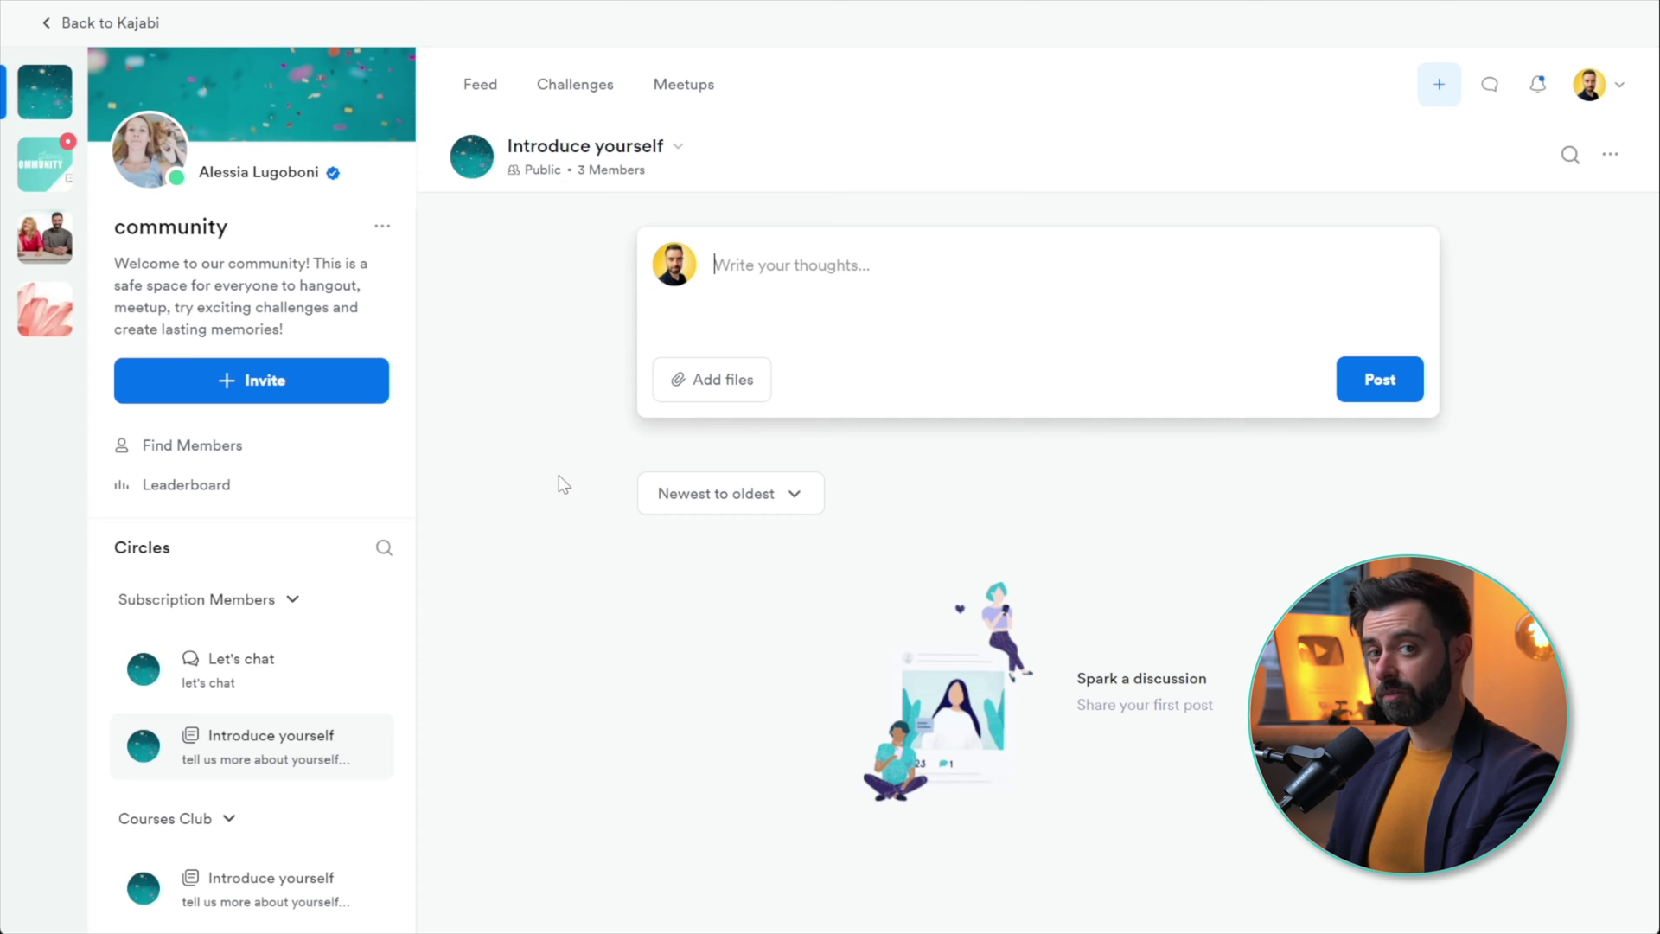
left_click(763, 269)
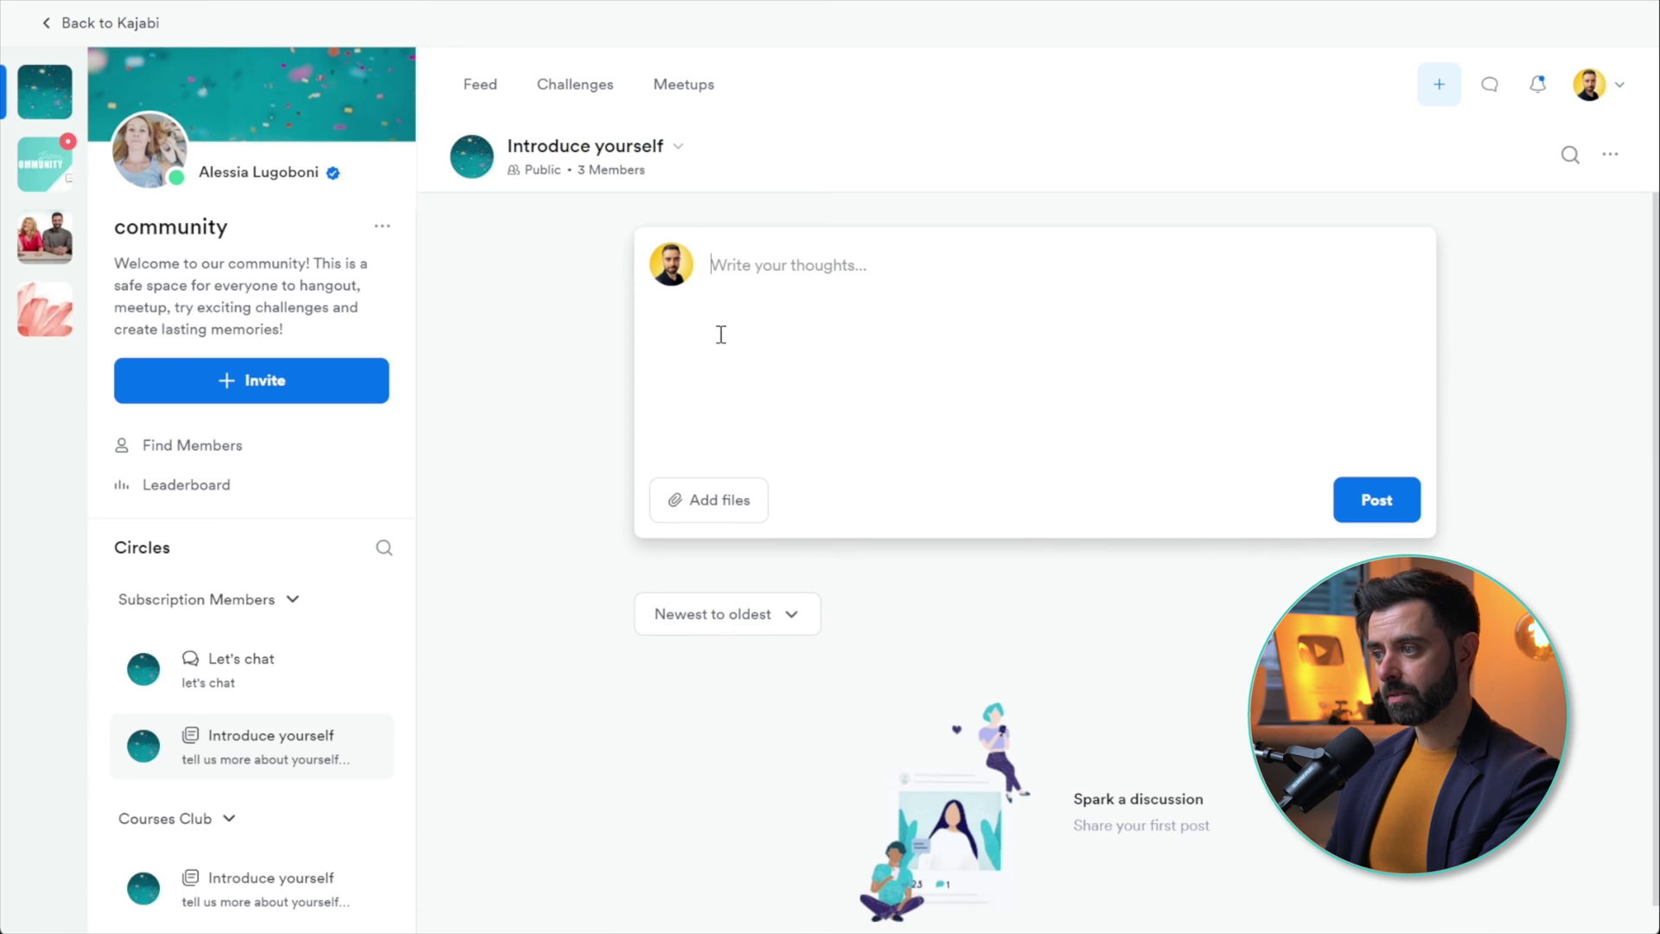
left_click(716, 504)
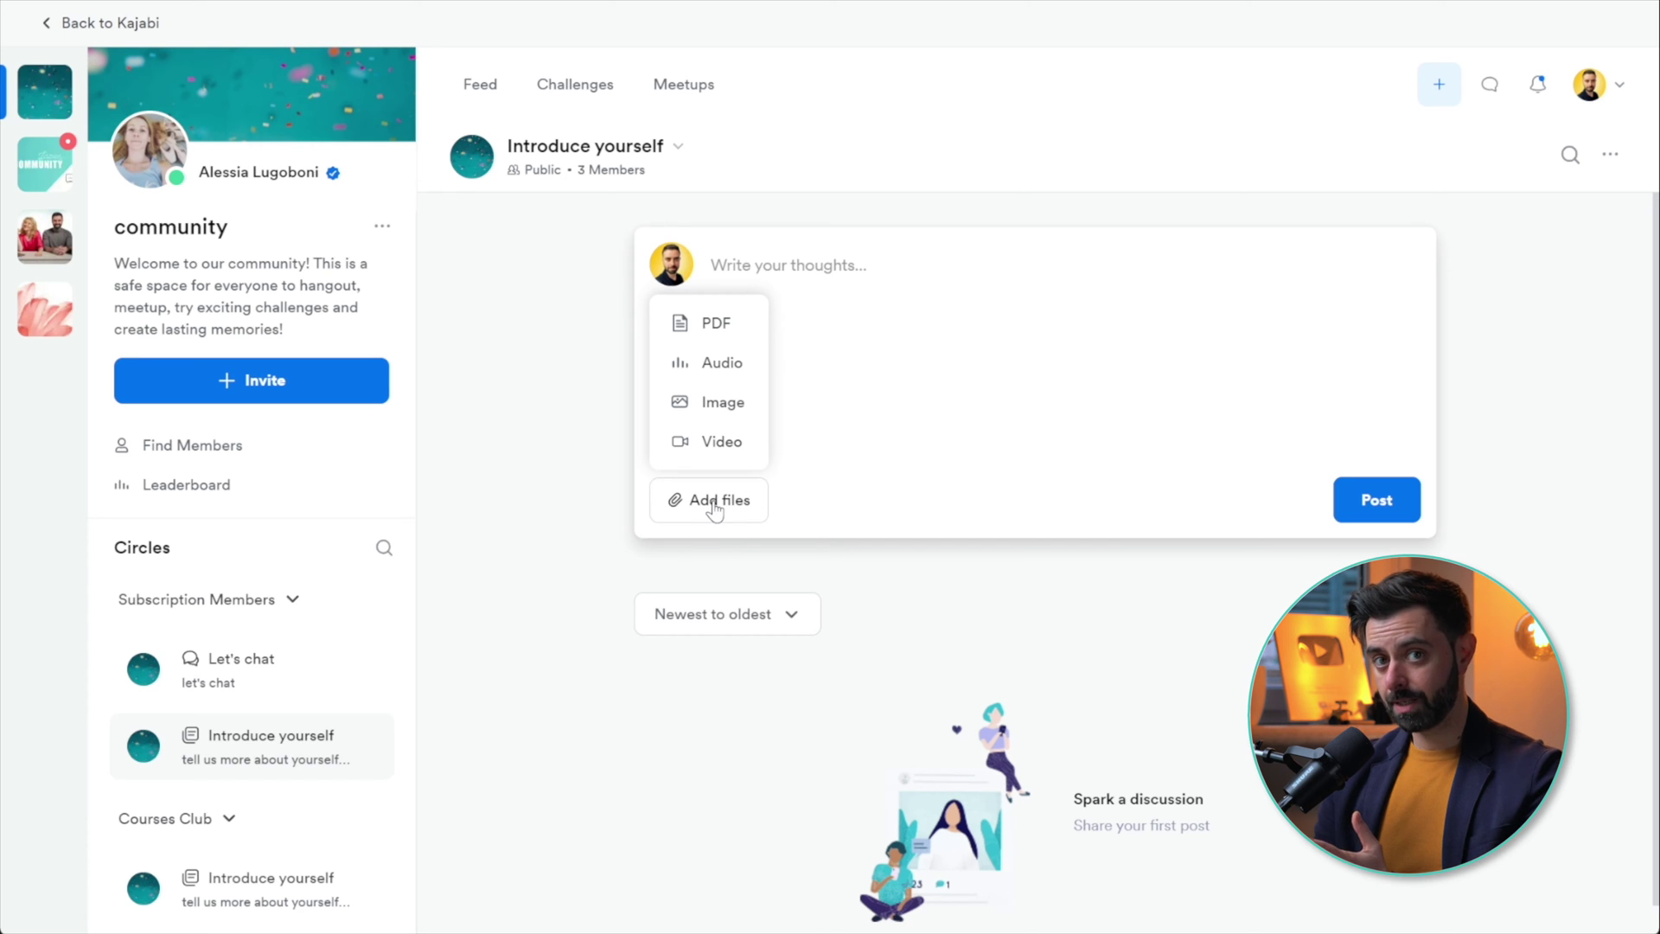
left_click(546, 569)
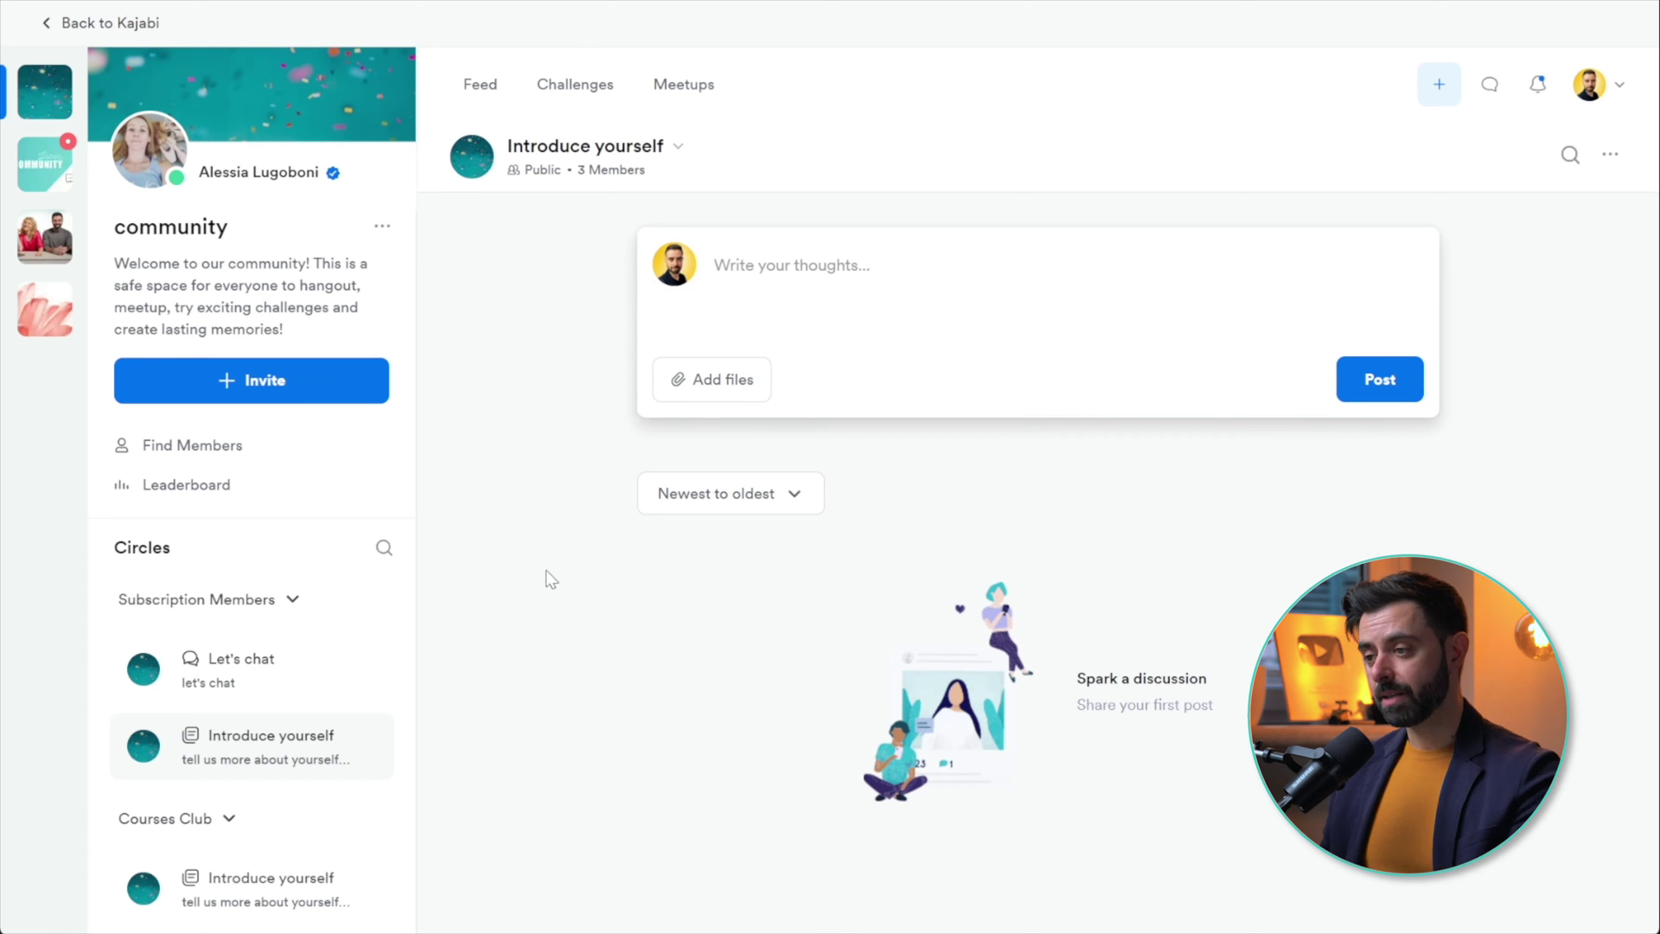
Step: Send 'Hi everyone' in the Let's chat circle and start creating a poll
left_click(236, 666)
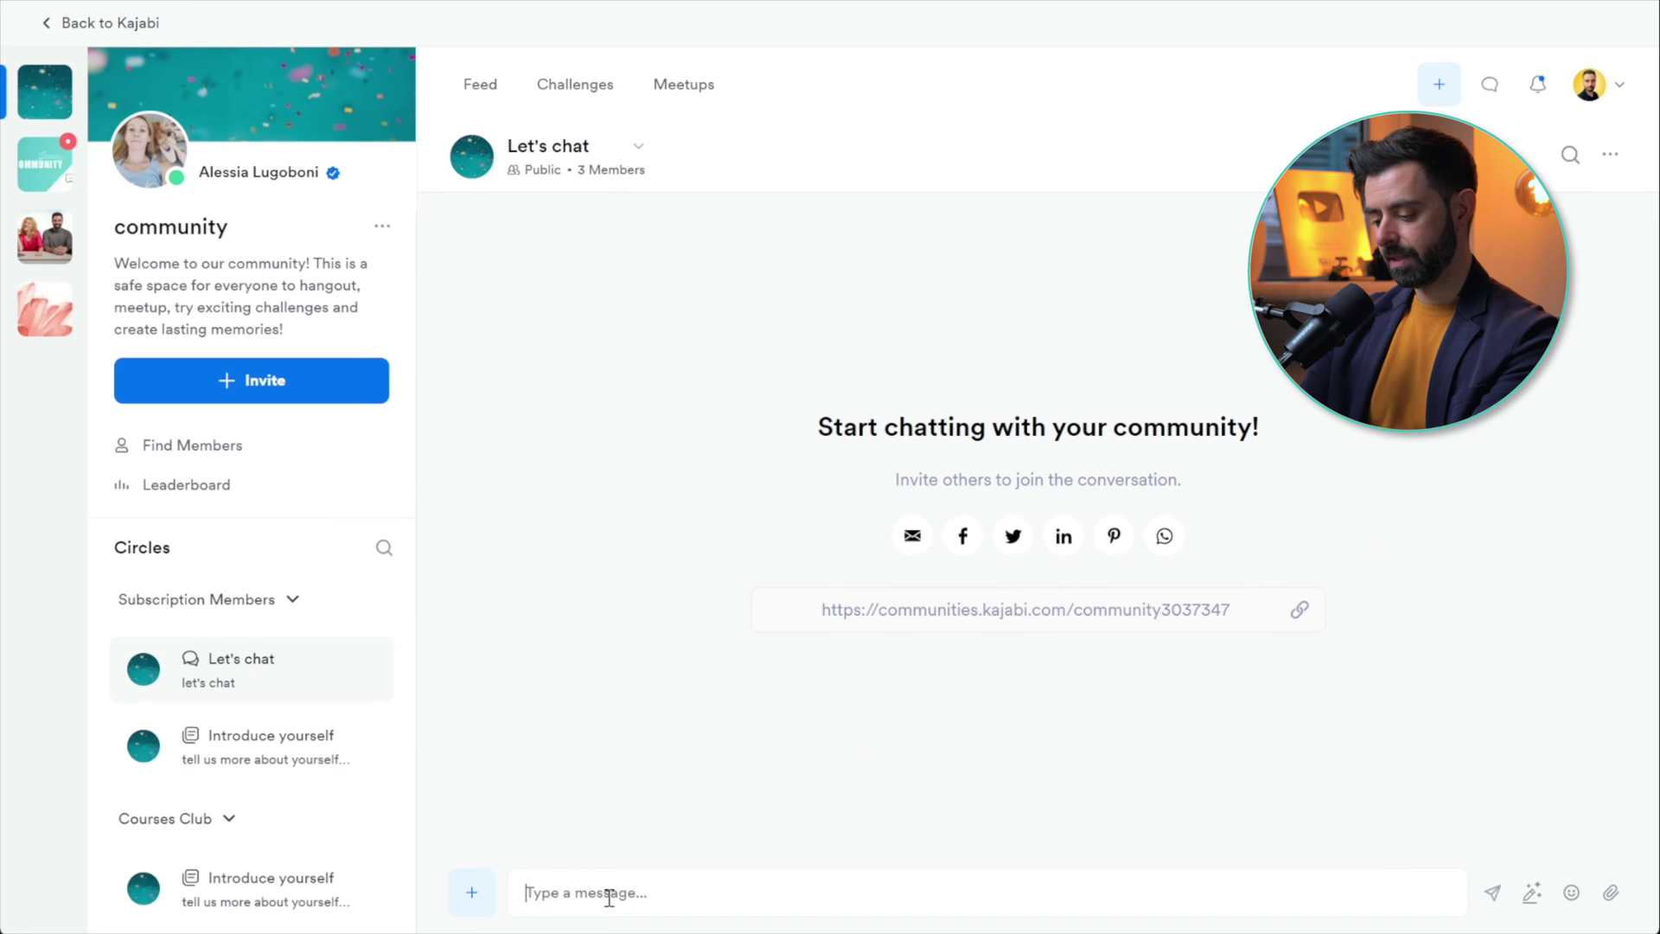
left_click(609, 892)
type("Hi every")
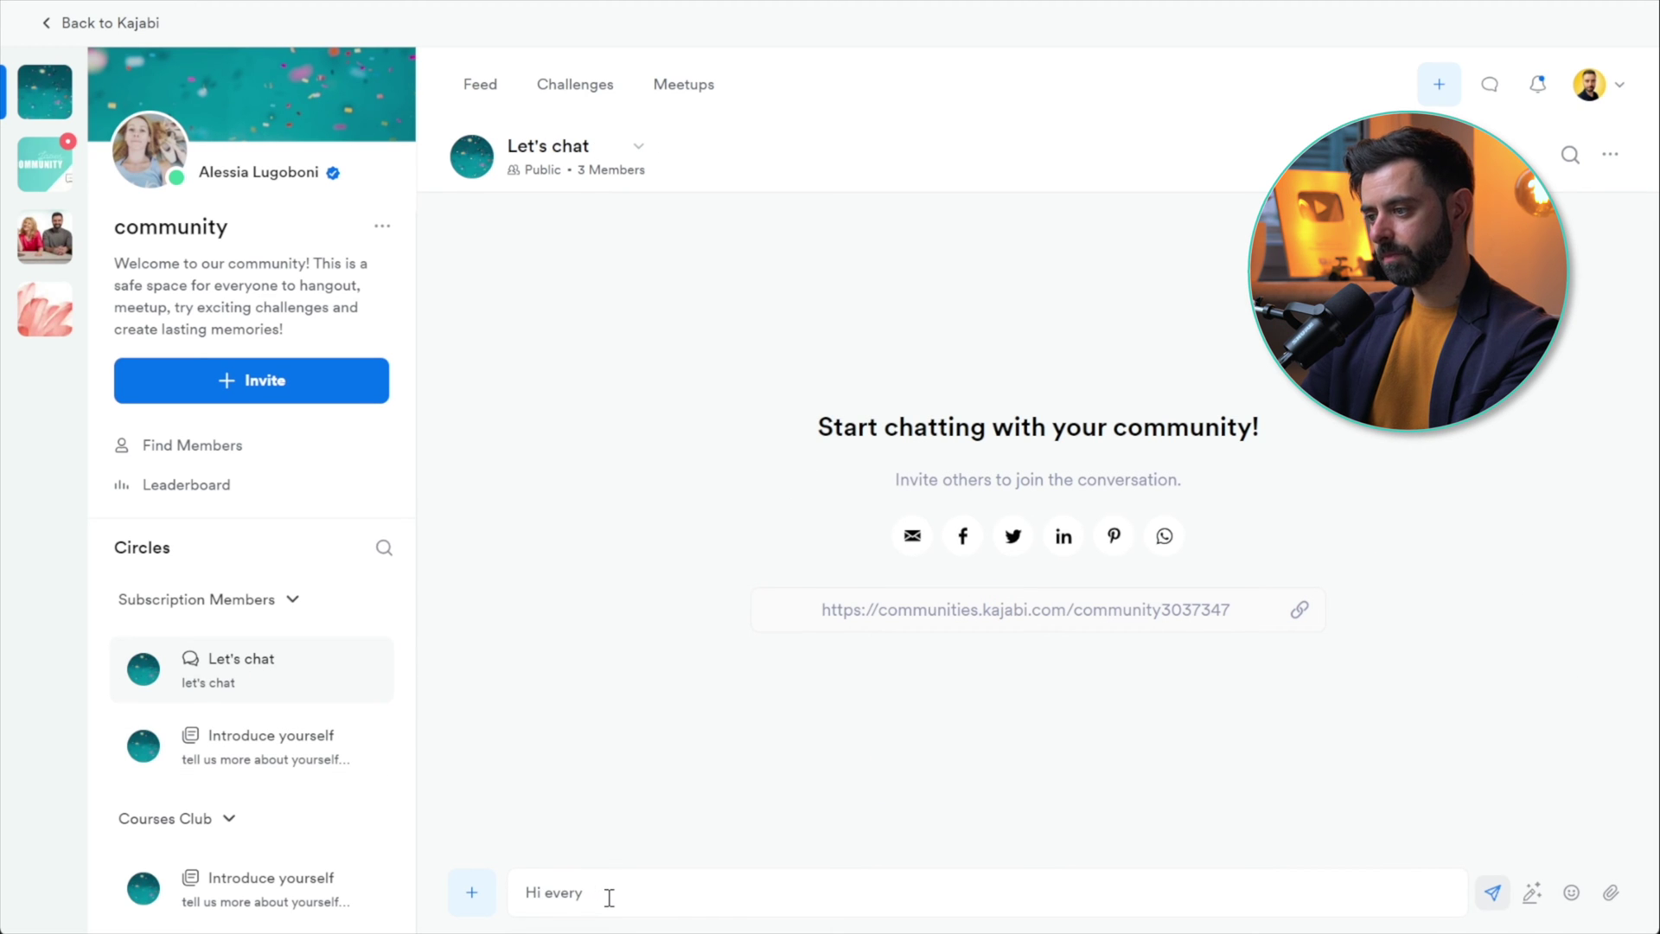
type("one")
key("Return")
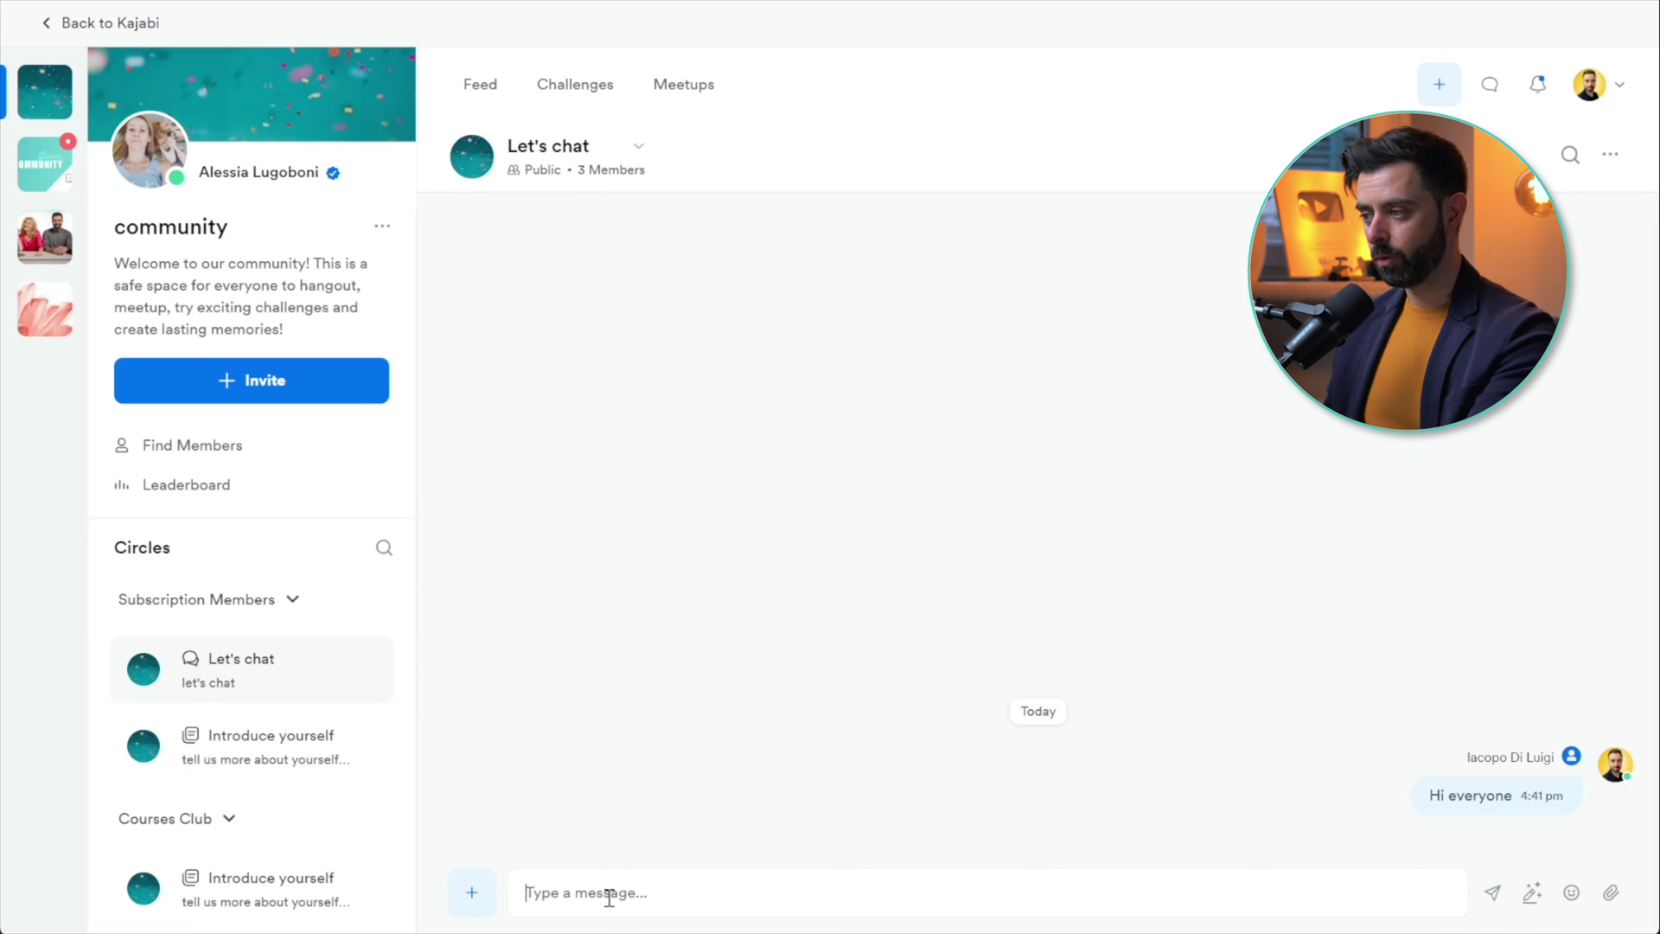
left_click(472, 893)
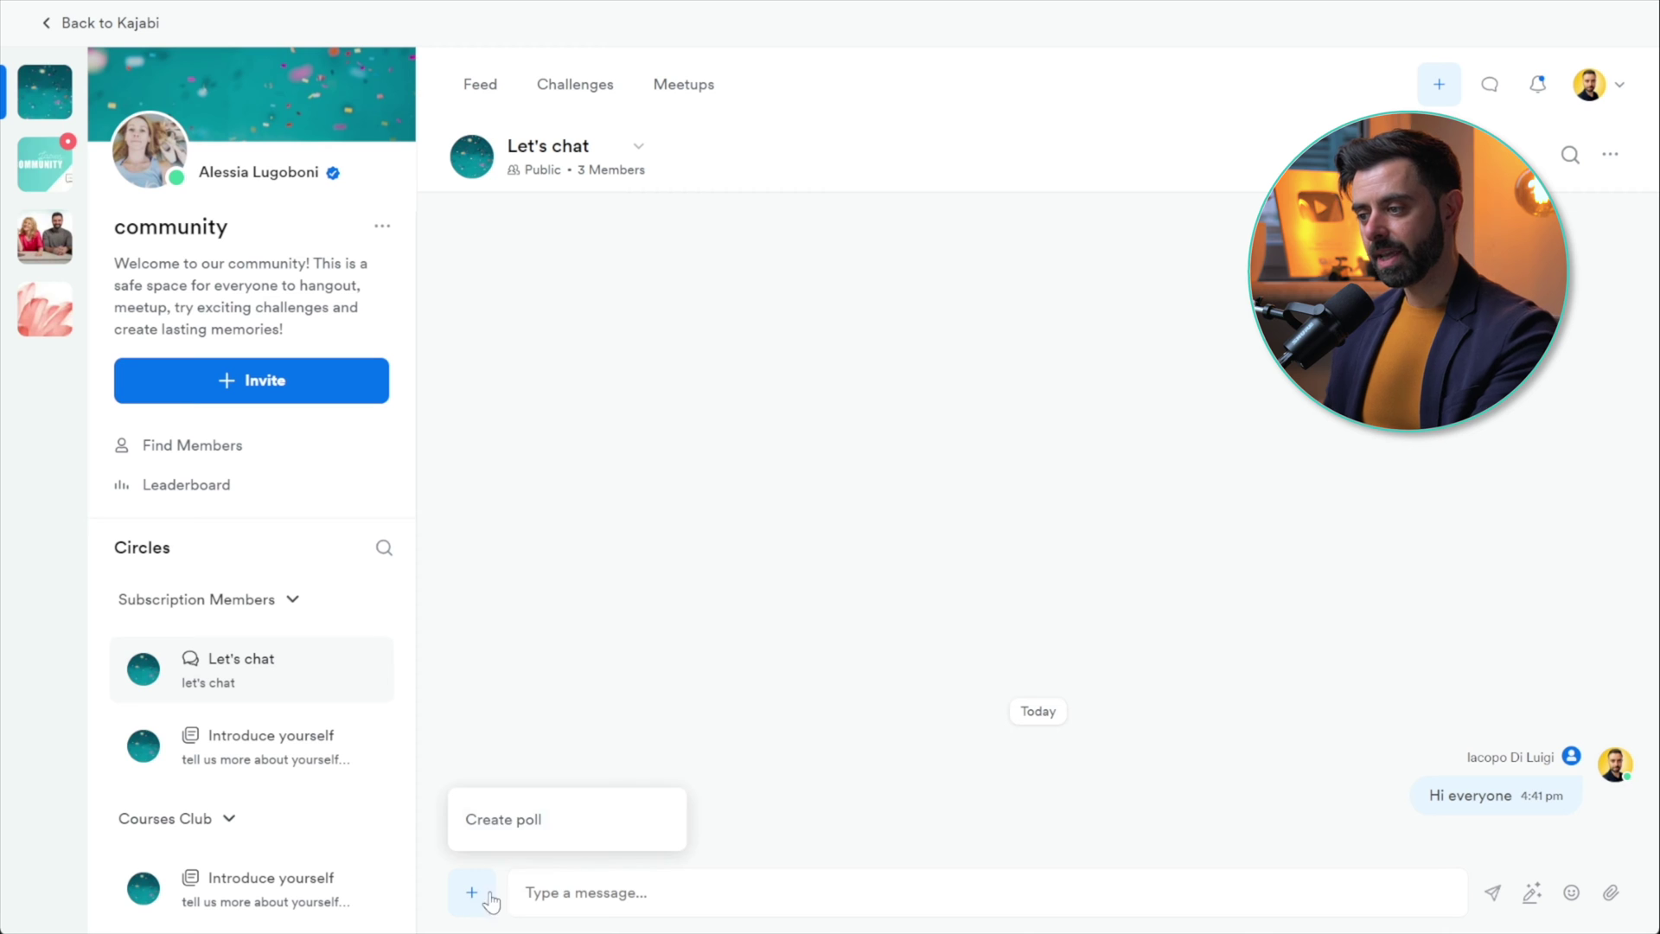
left_click(535, 825)
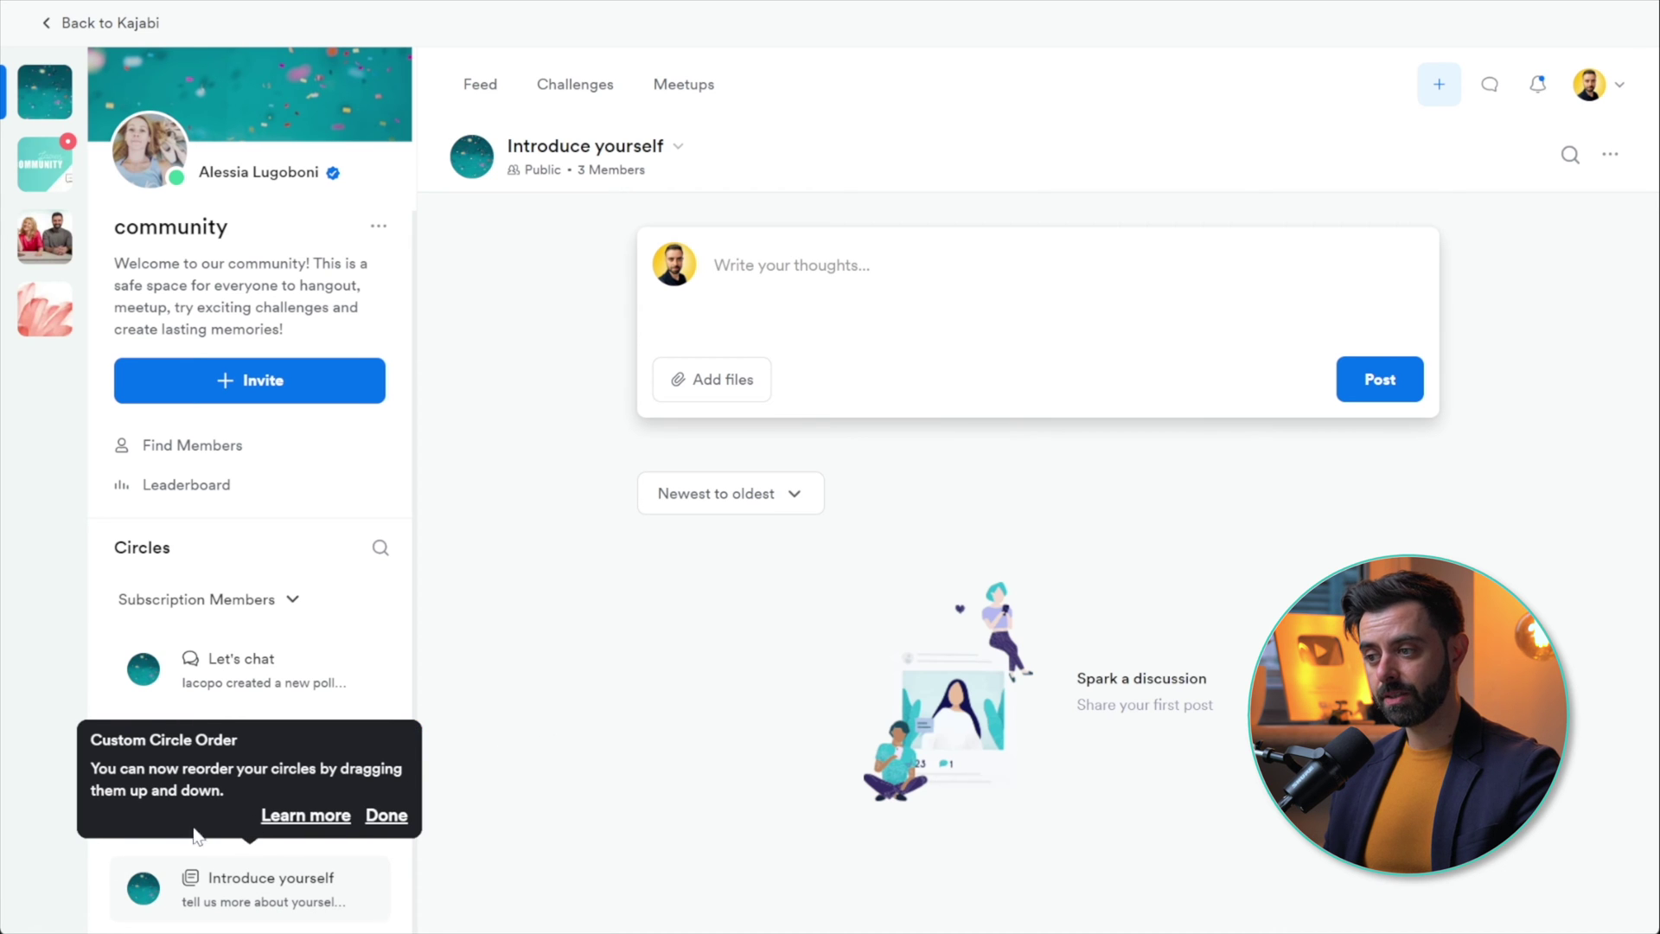
Step: Dismiss the circle reordering tip and go to the Let's chat circle
left_click(387, 816)
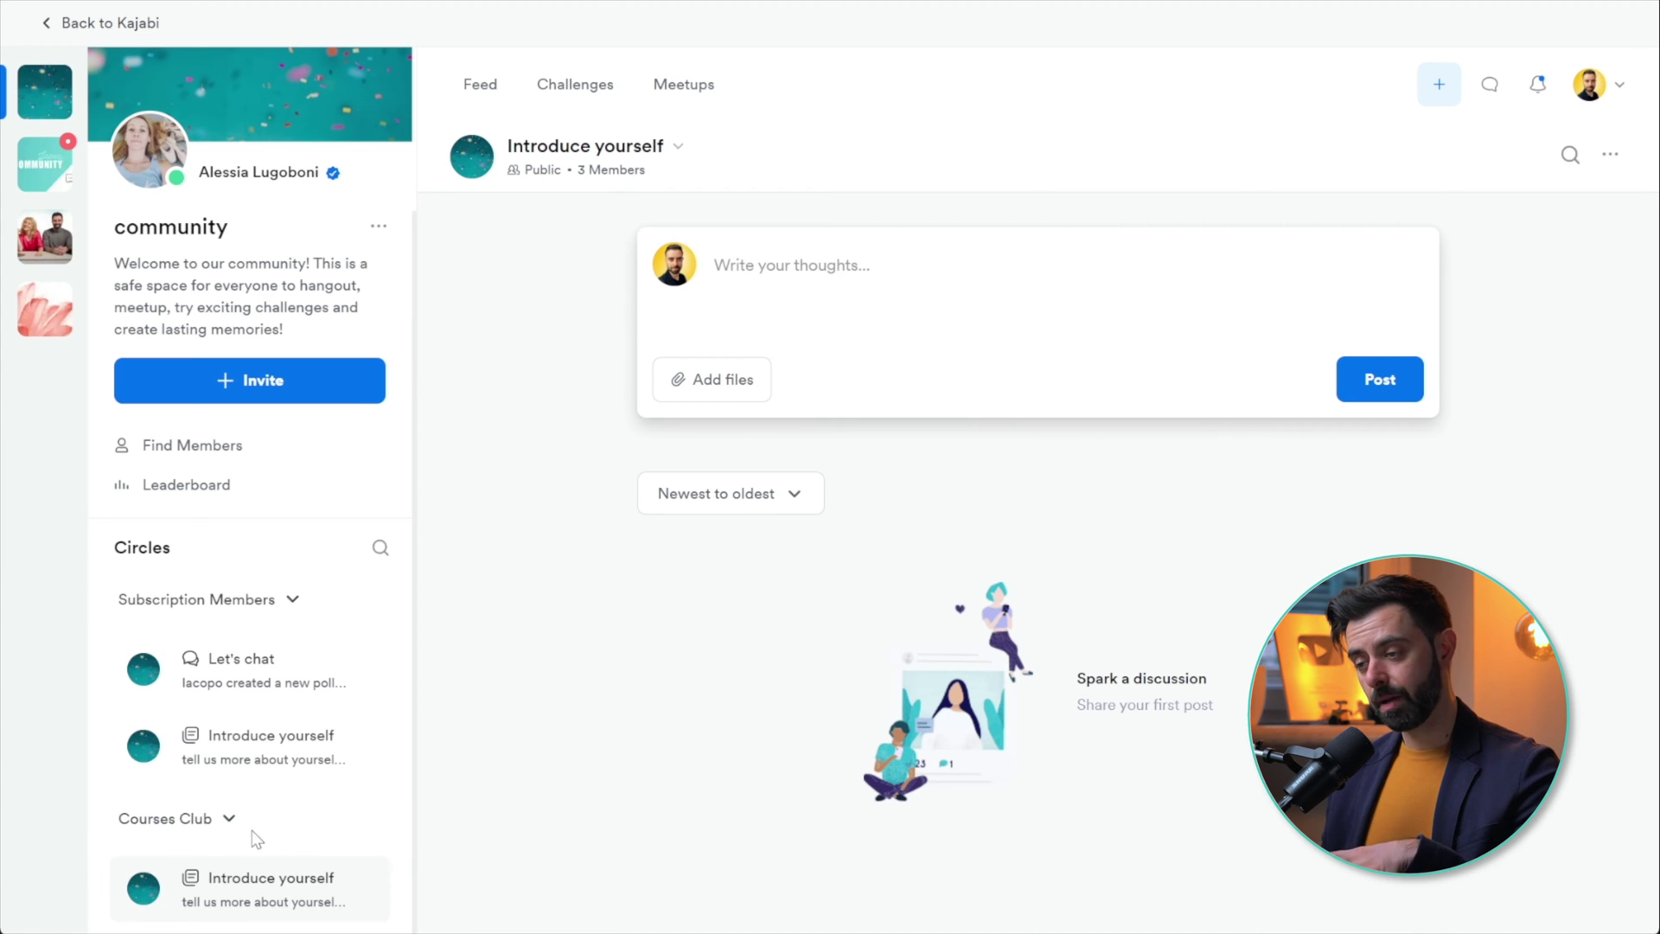
left_click(243, 671)
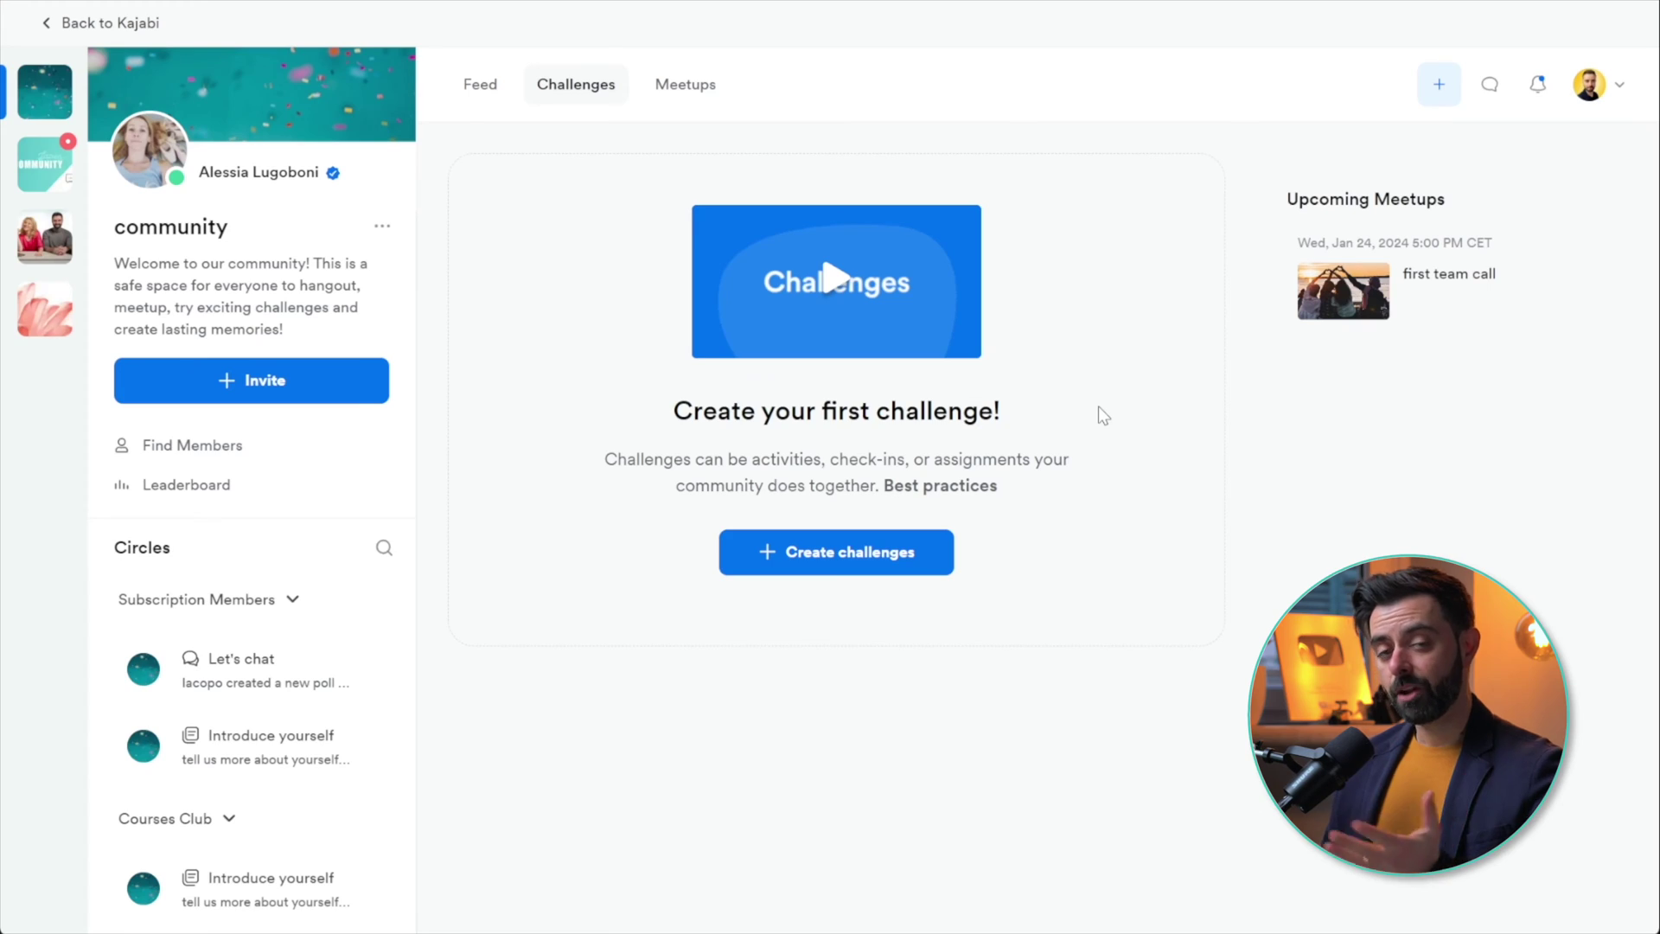
Step: Start a 14-day challenge in the 'introduce yourself' series
left_click(818, 552)
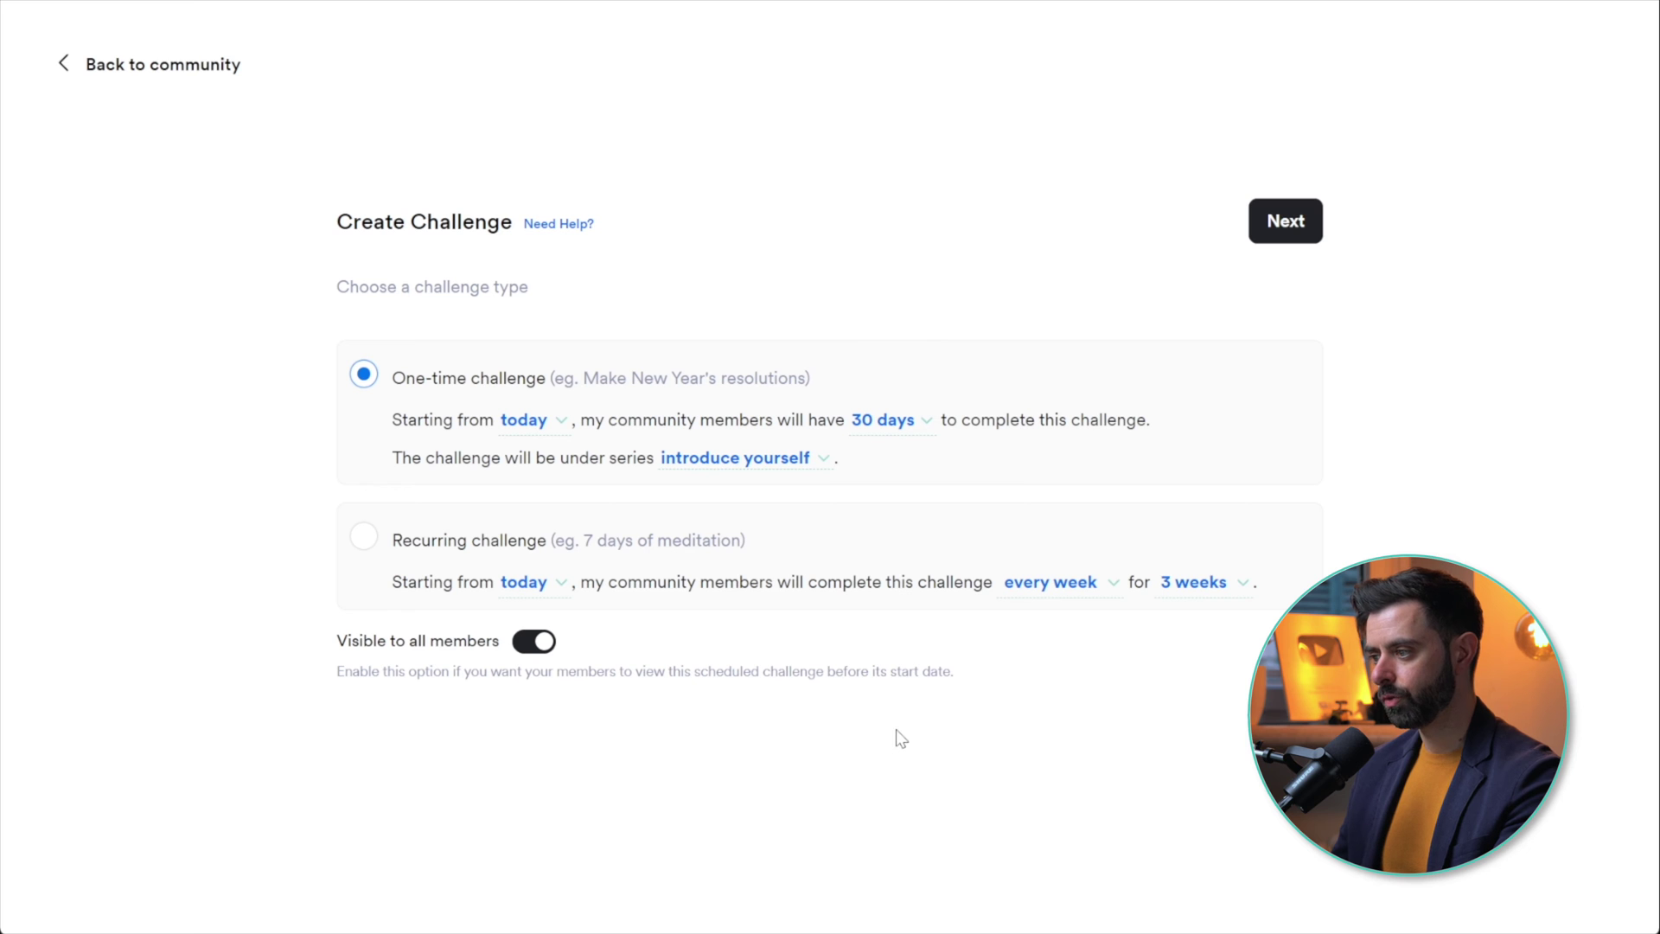
left_click(740, 457)
left_click(769, 586)
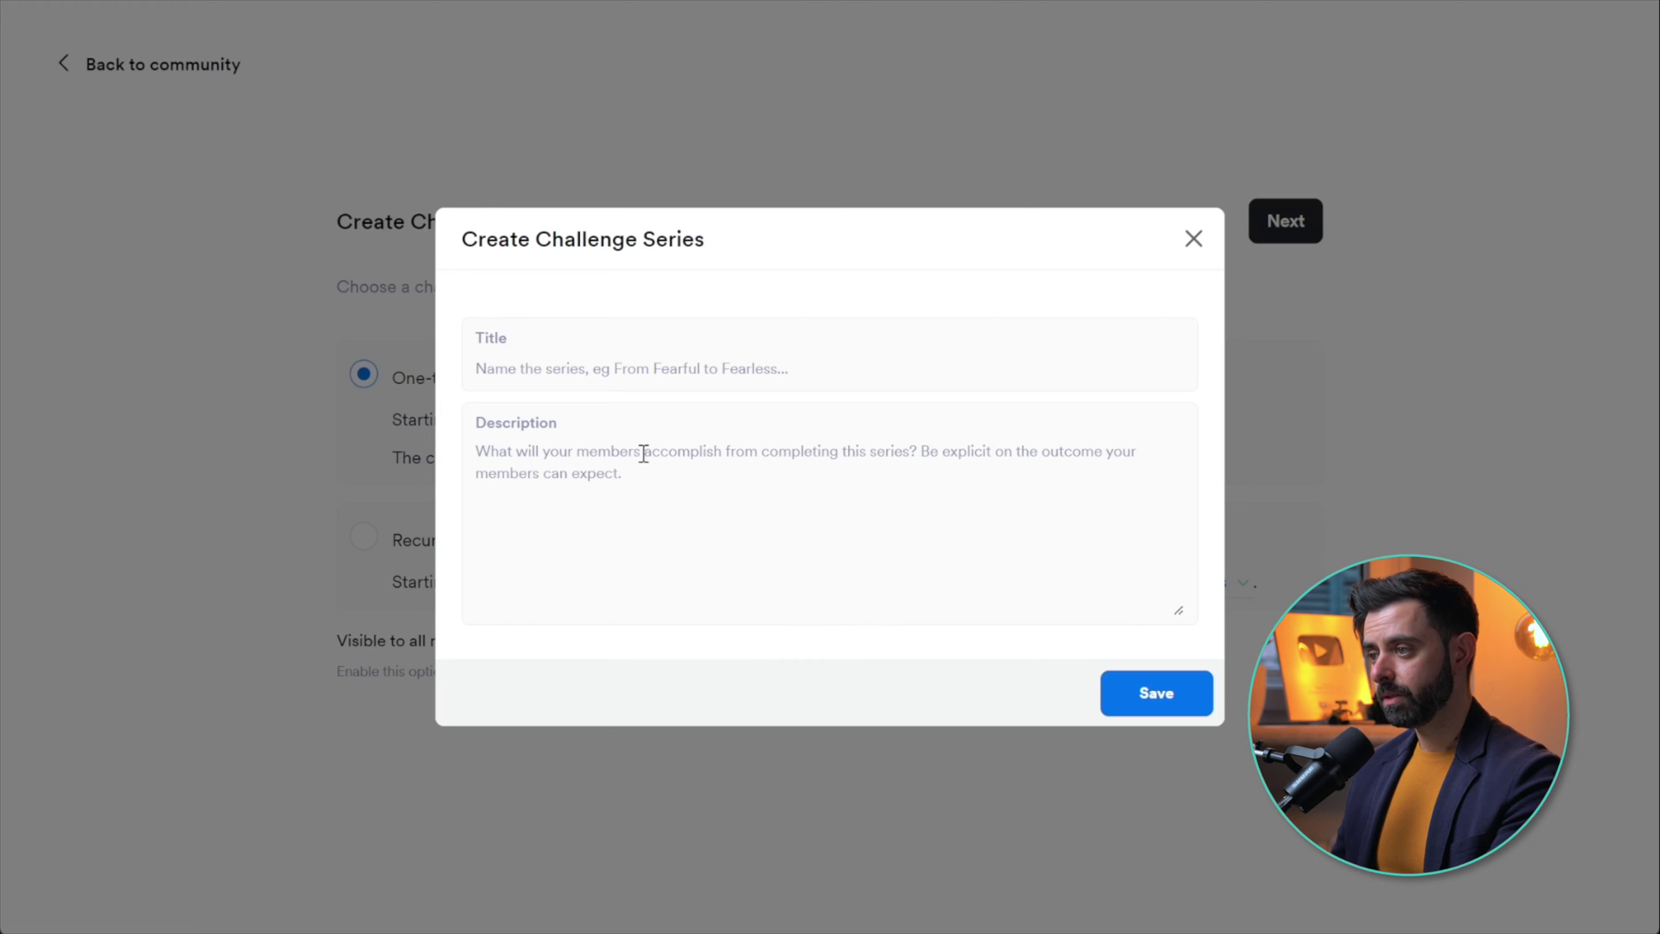
left_click(1193, 241)
left_click(806, 457)
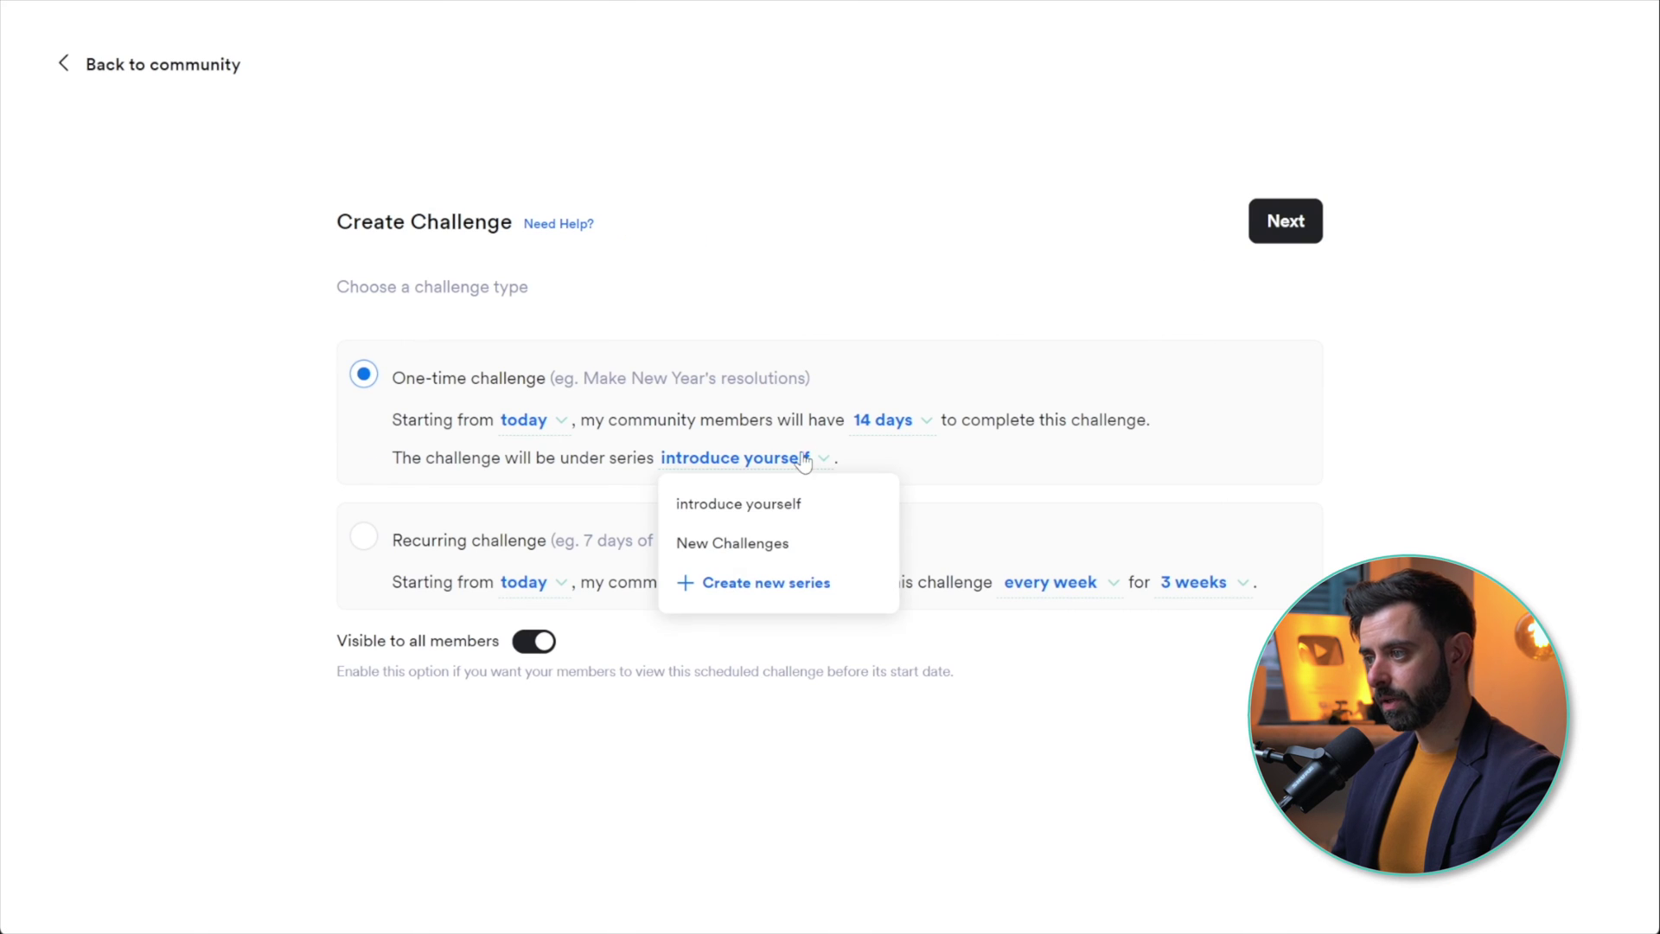
left_click(726, 509)
left_click(1286, 221)
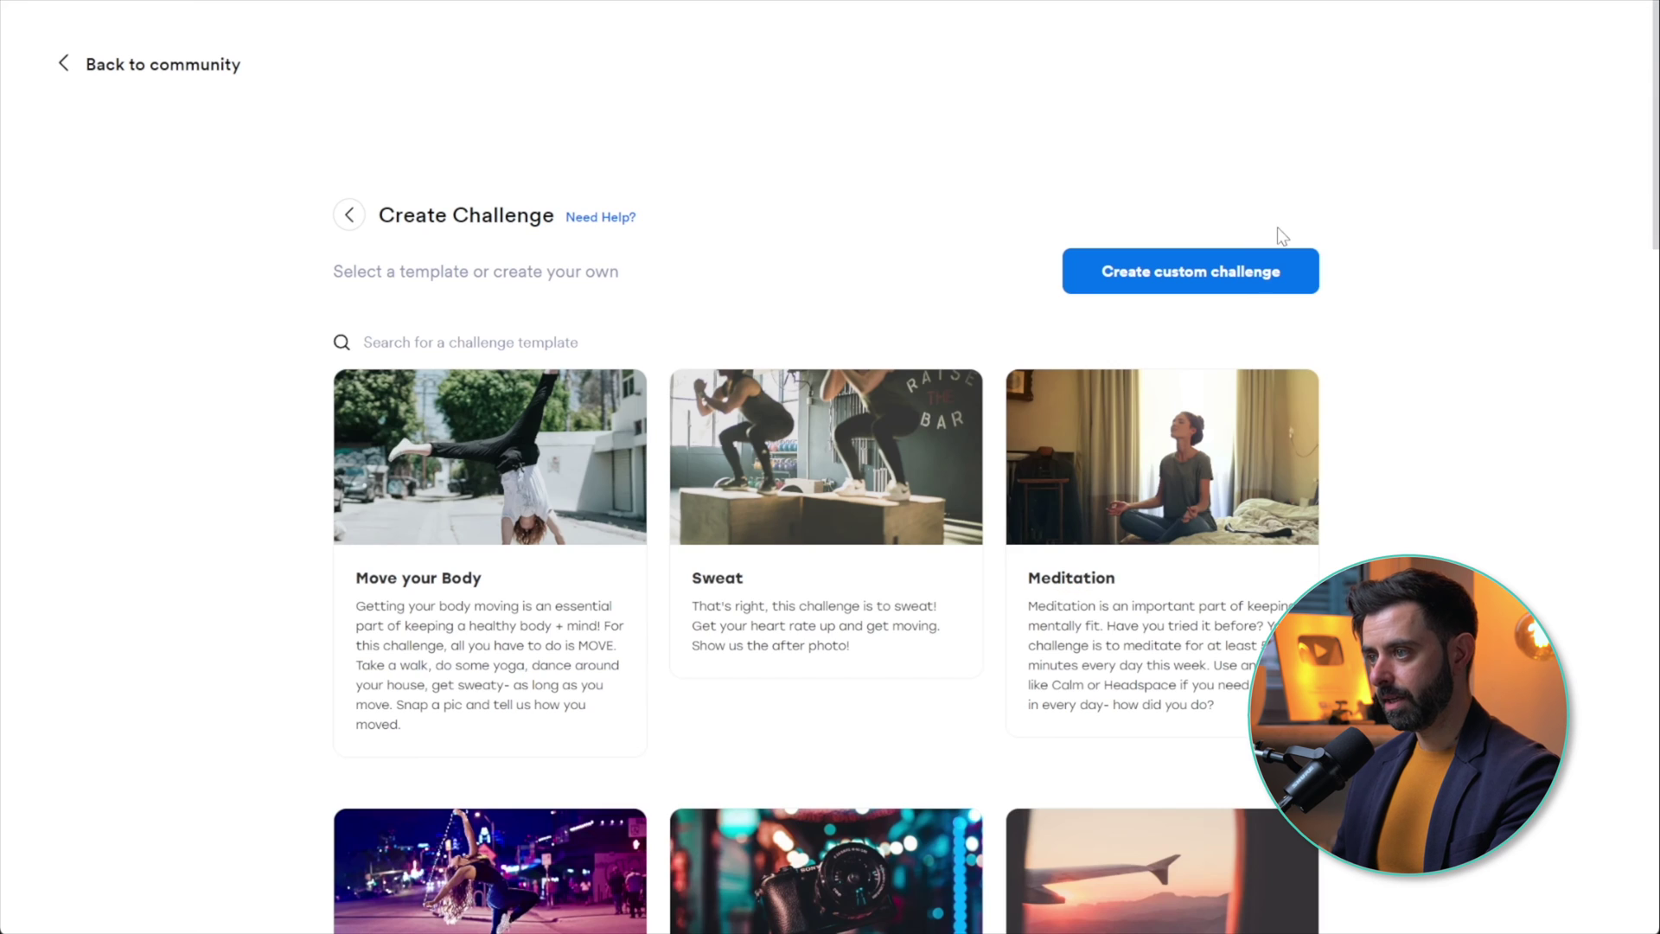
Step: Save a custom 'Introduce yourself' challenge for subscription members, due Feb 6, with a random cover photo
left_click(1191, 273)
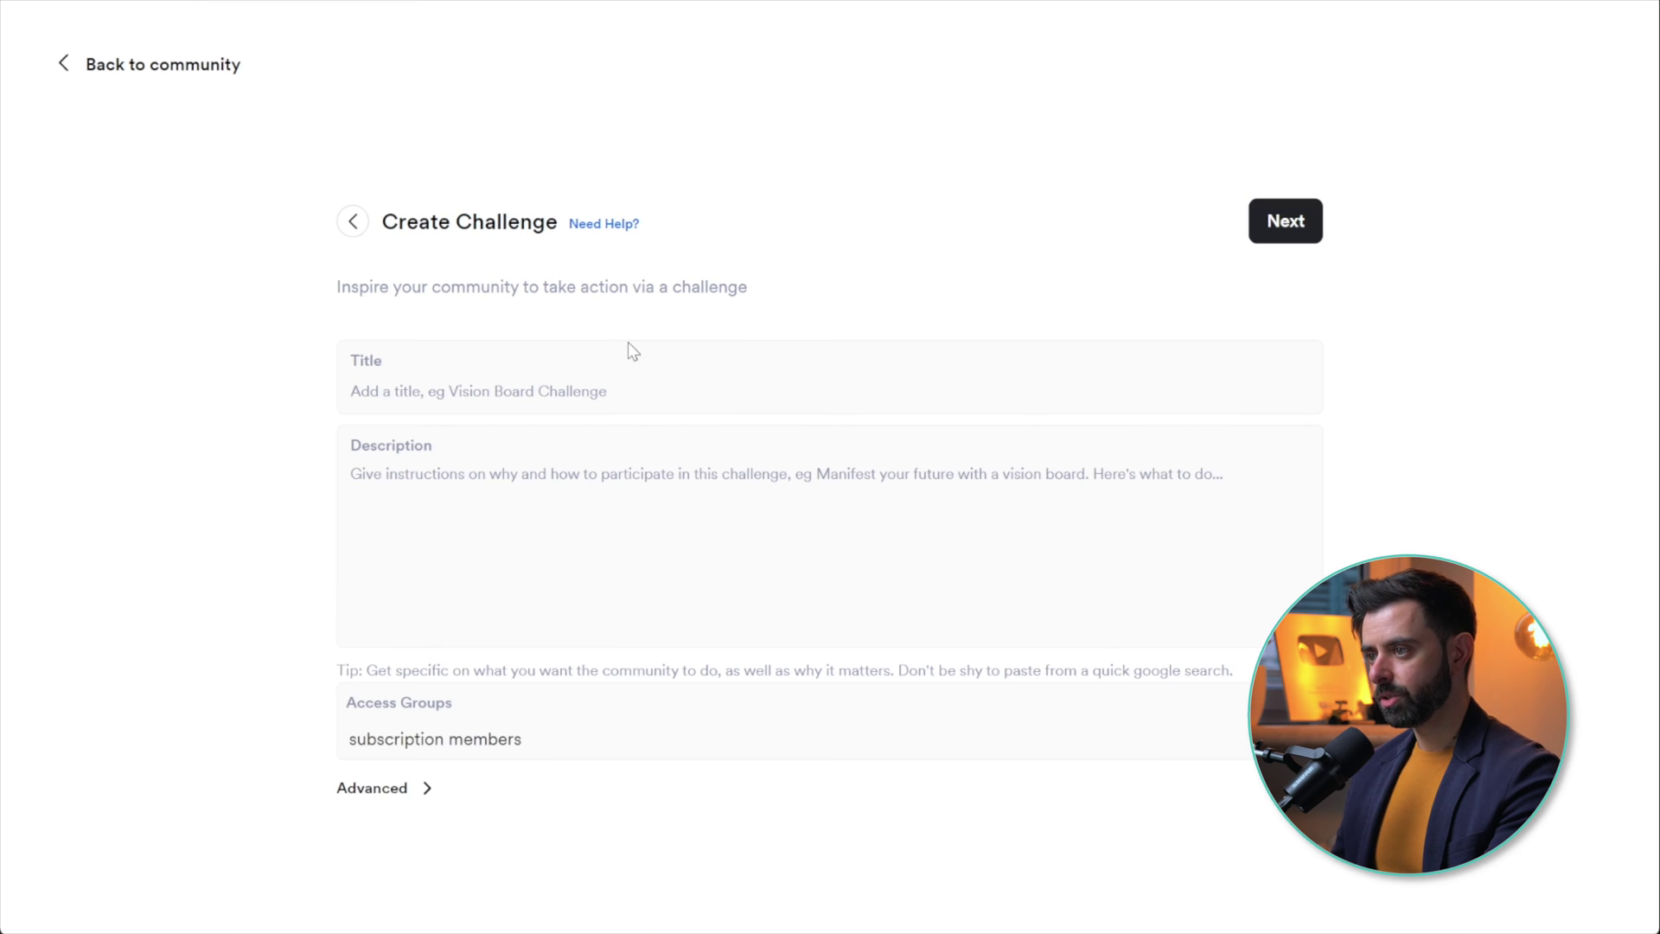
type("Introcu")
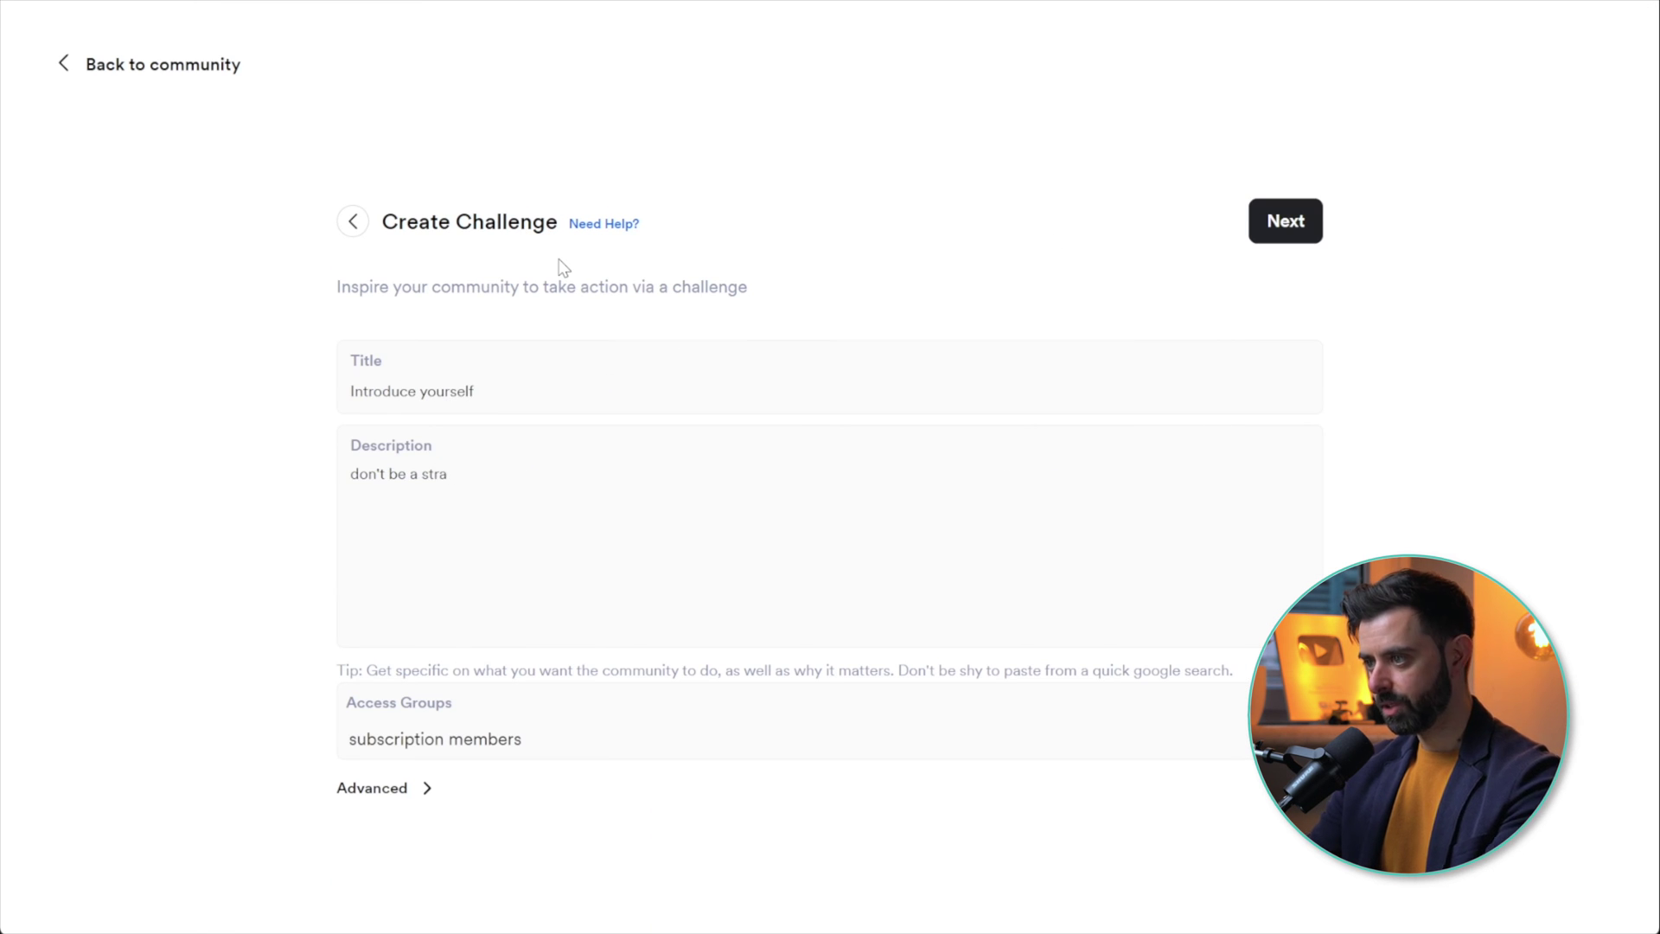
left_click(435, 738)
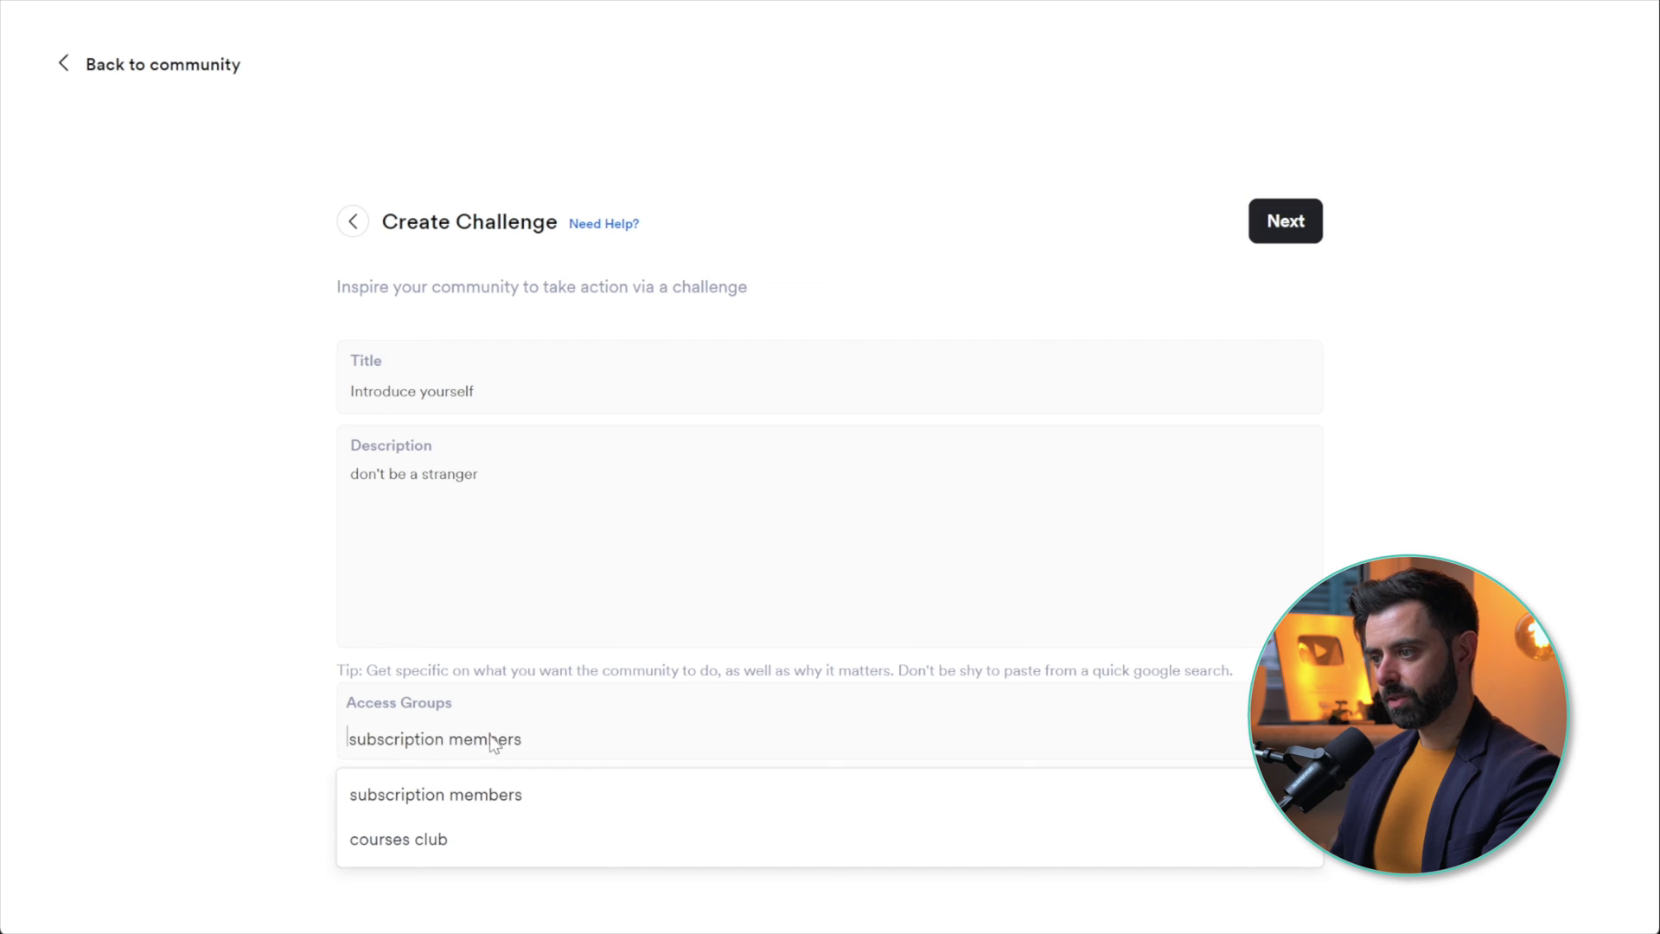
left_click(487, 805)
left_click(364, 795)
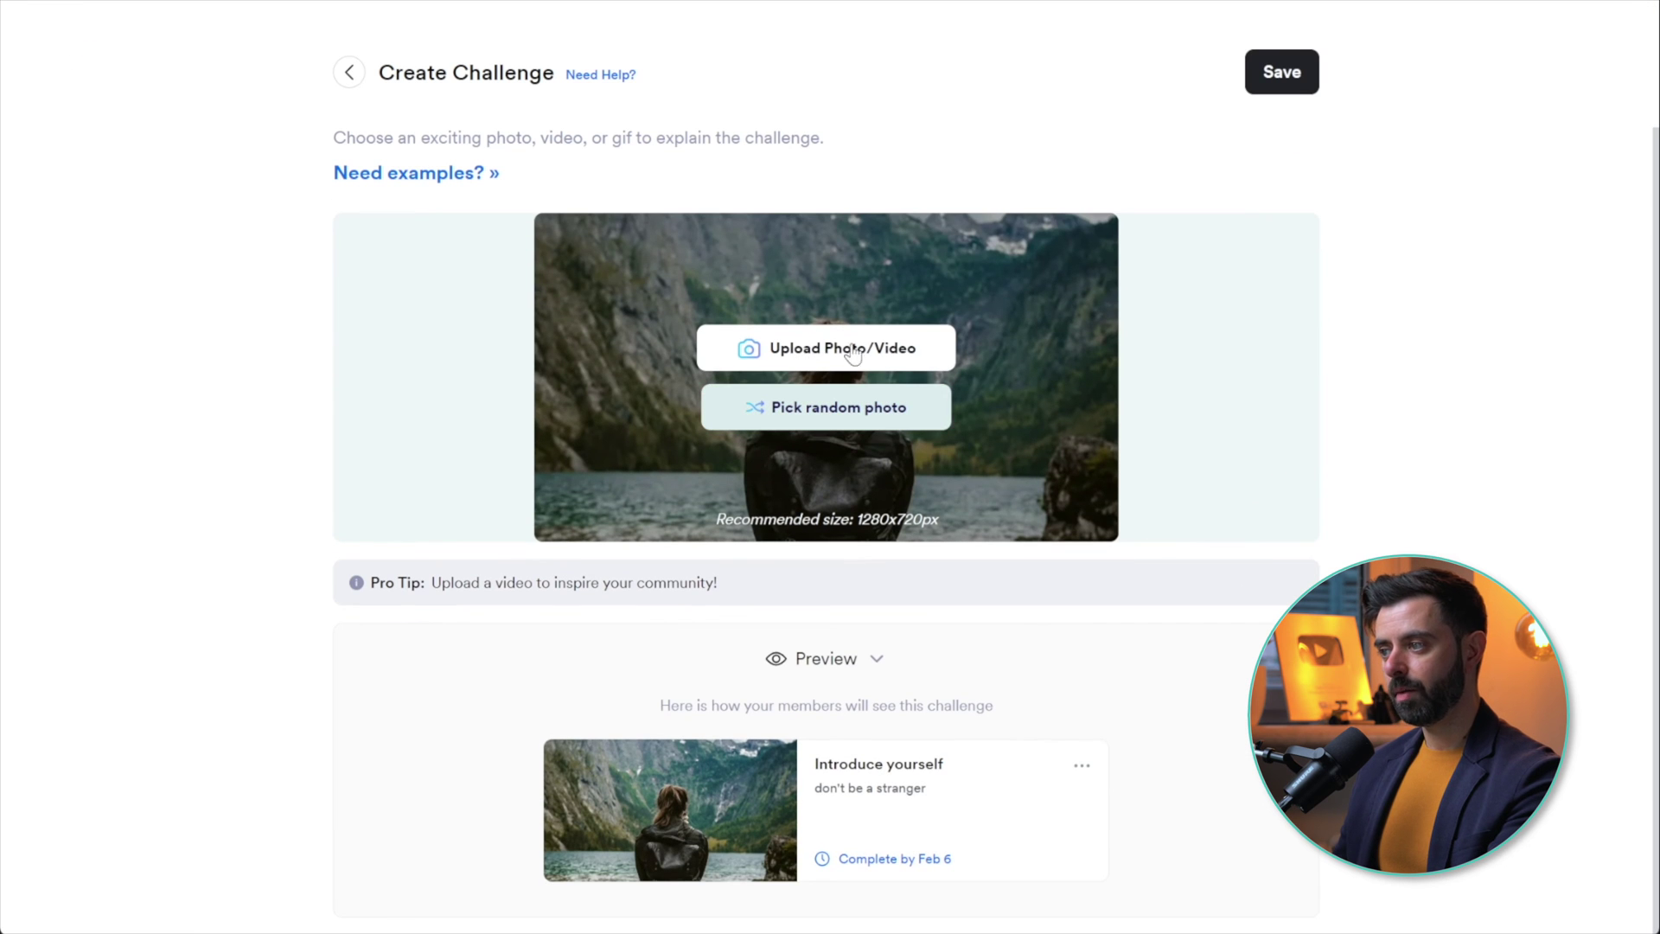
left_click(838, 418)
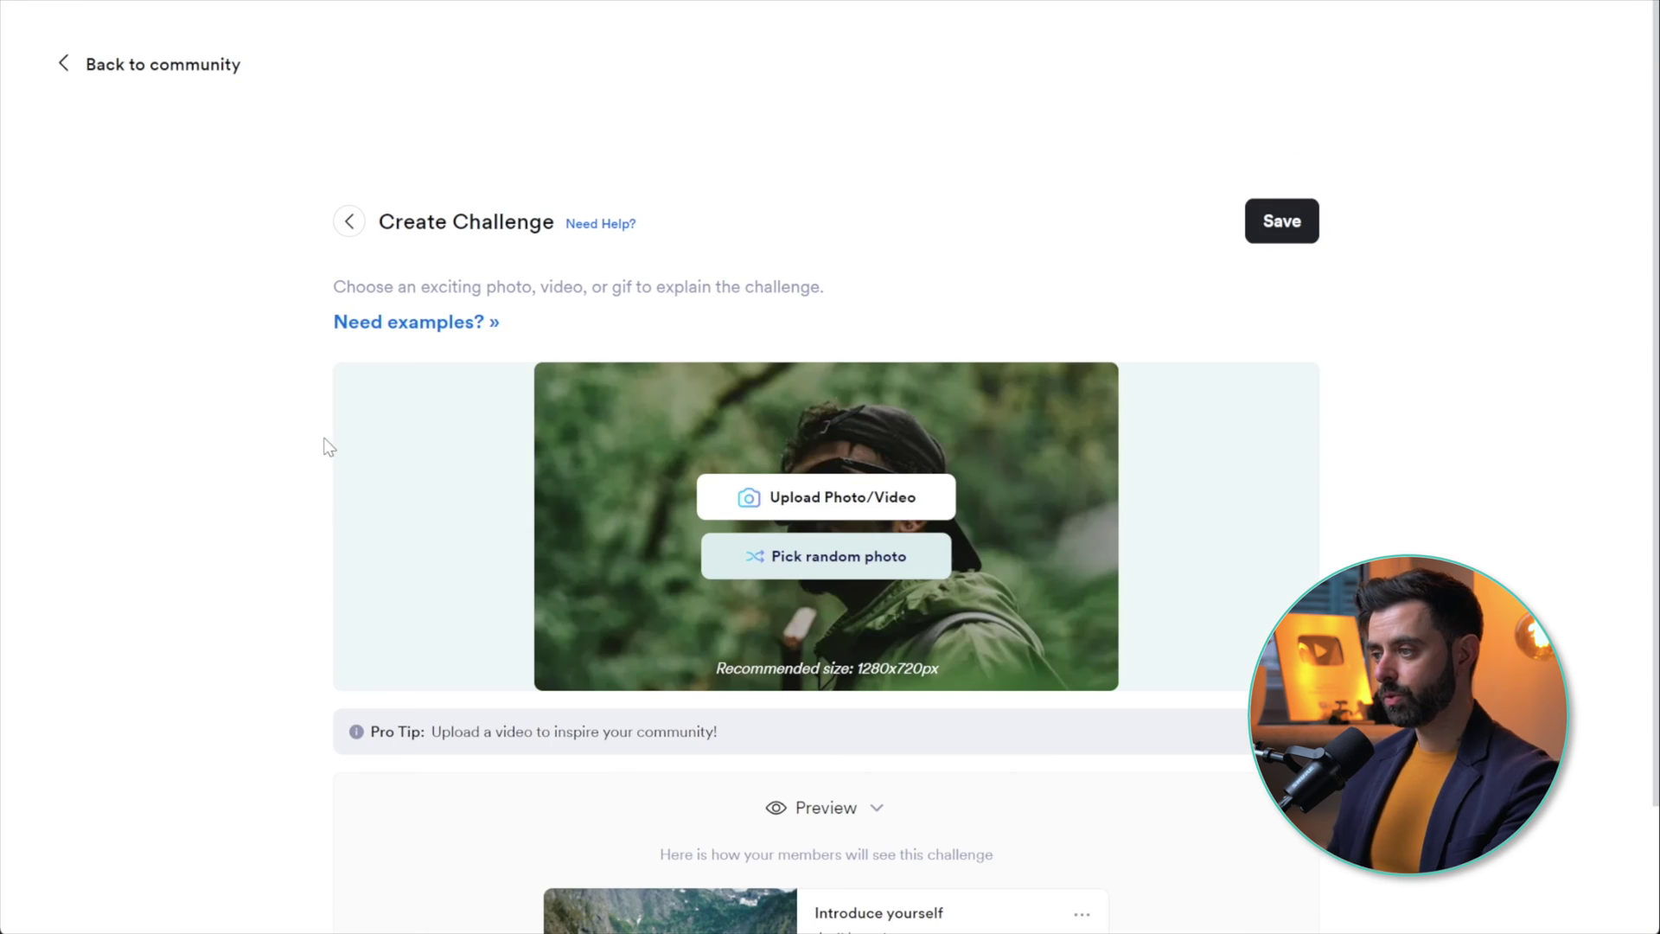
scroll(674, 824, "down", 1)
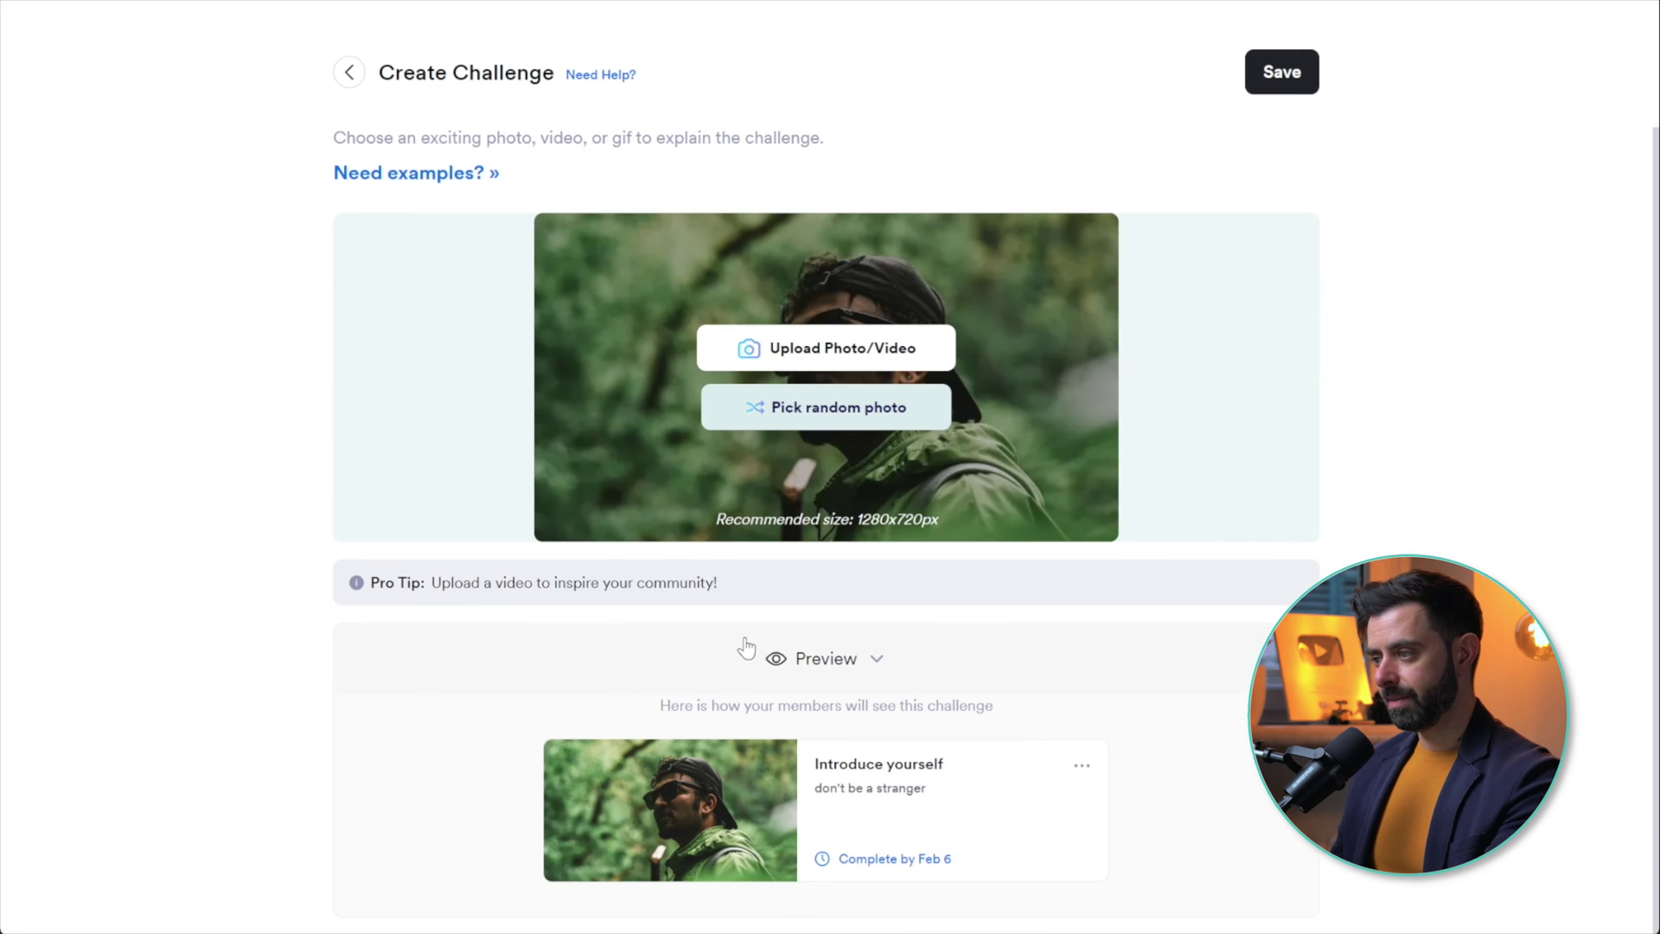
left_click(849, 428)
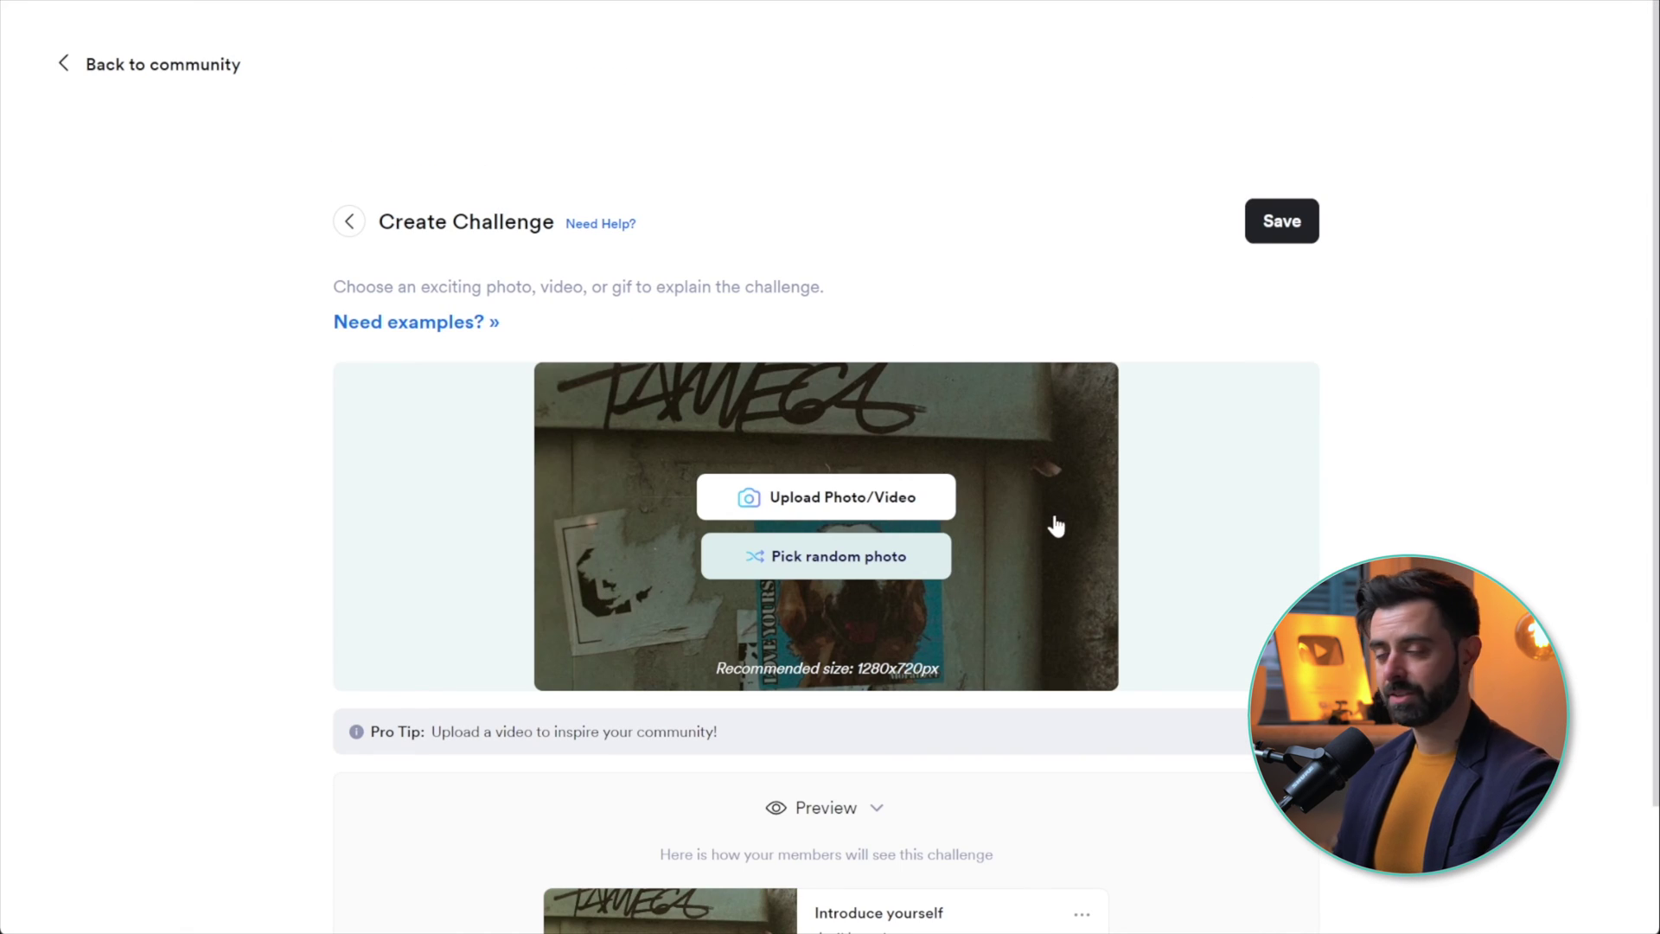
left_click(1282, 222)
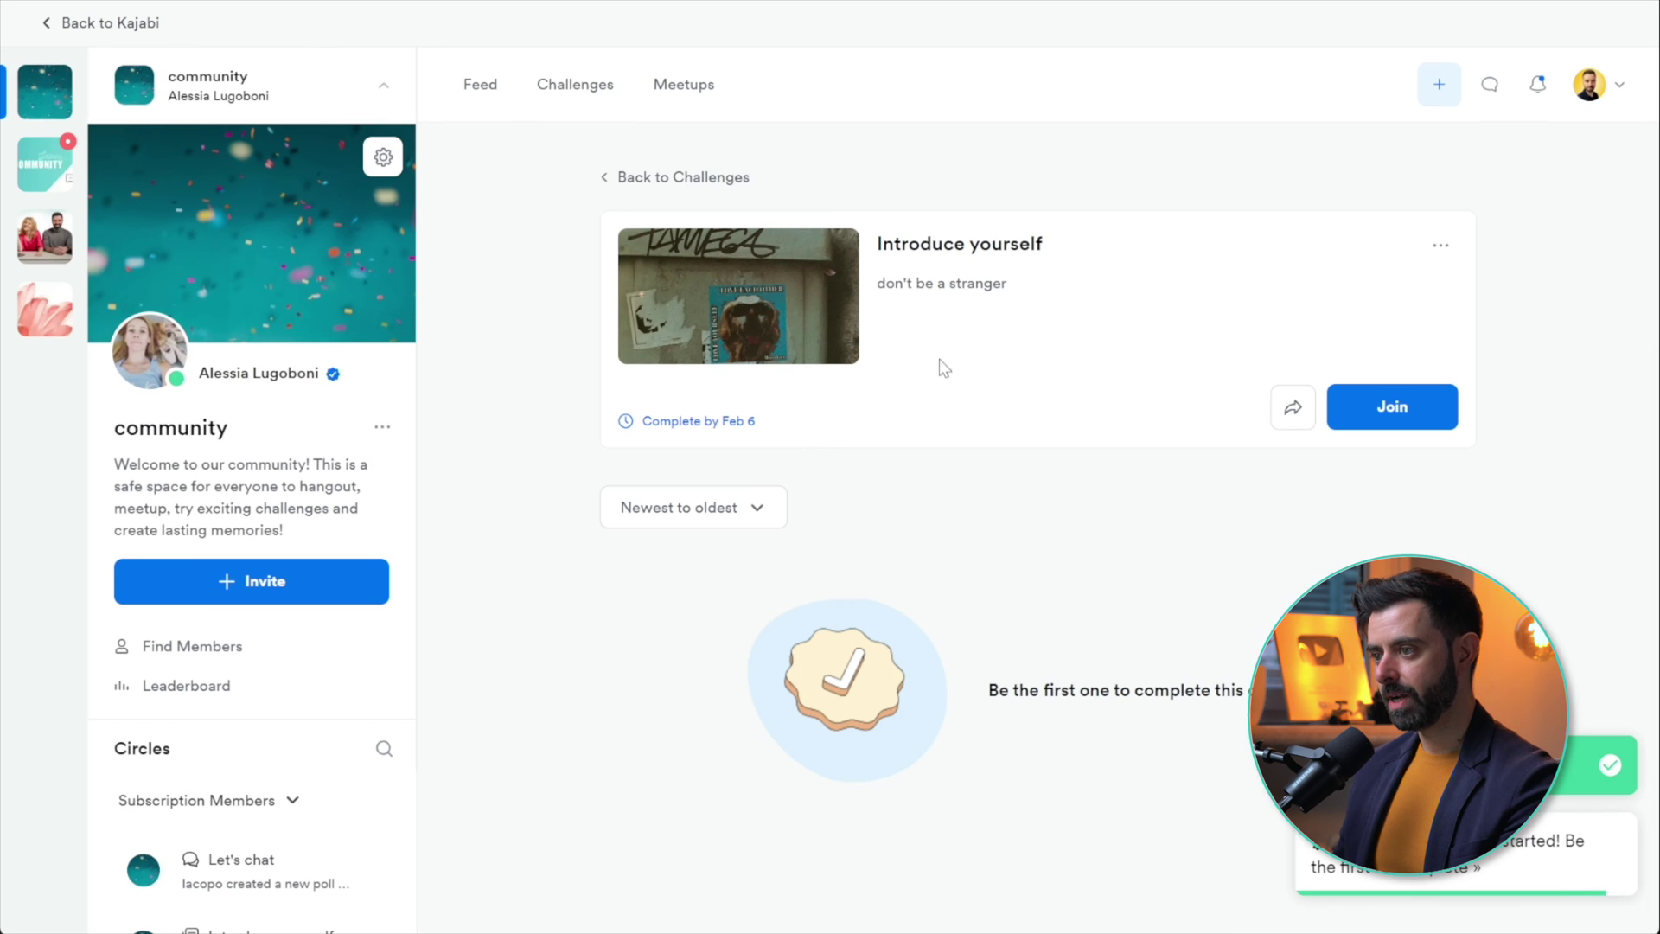
Step: Go back to the Challenges list, showing Introduce yourself at 0/1 completed
left_click(575, 85)
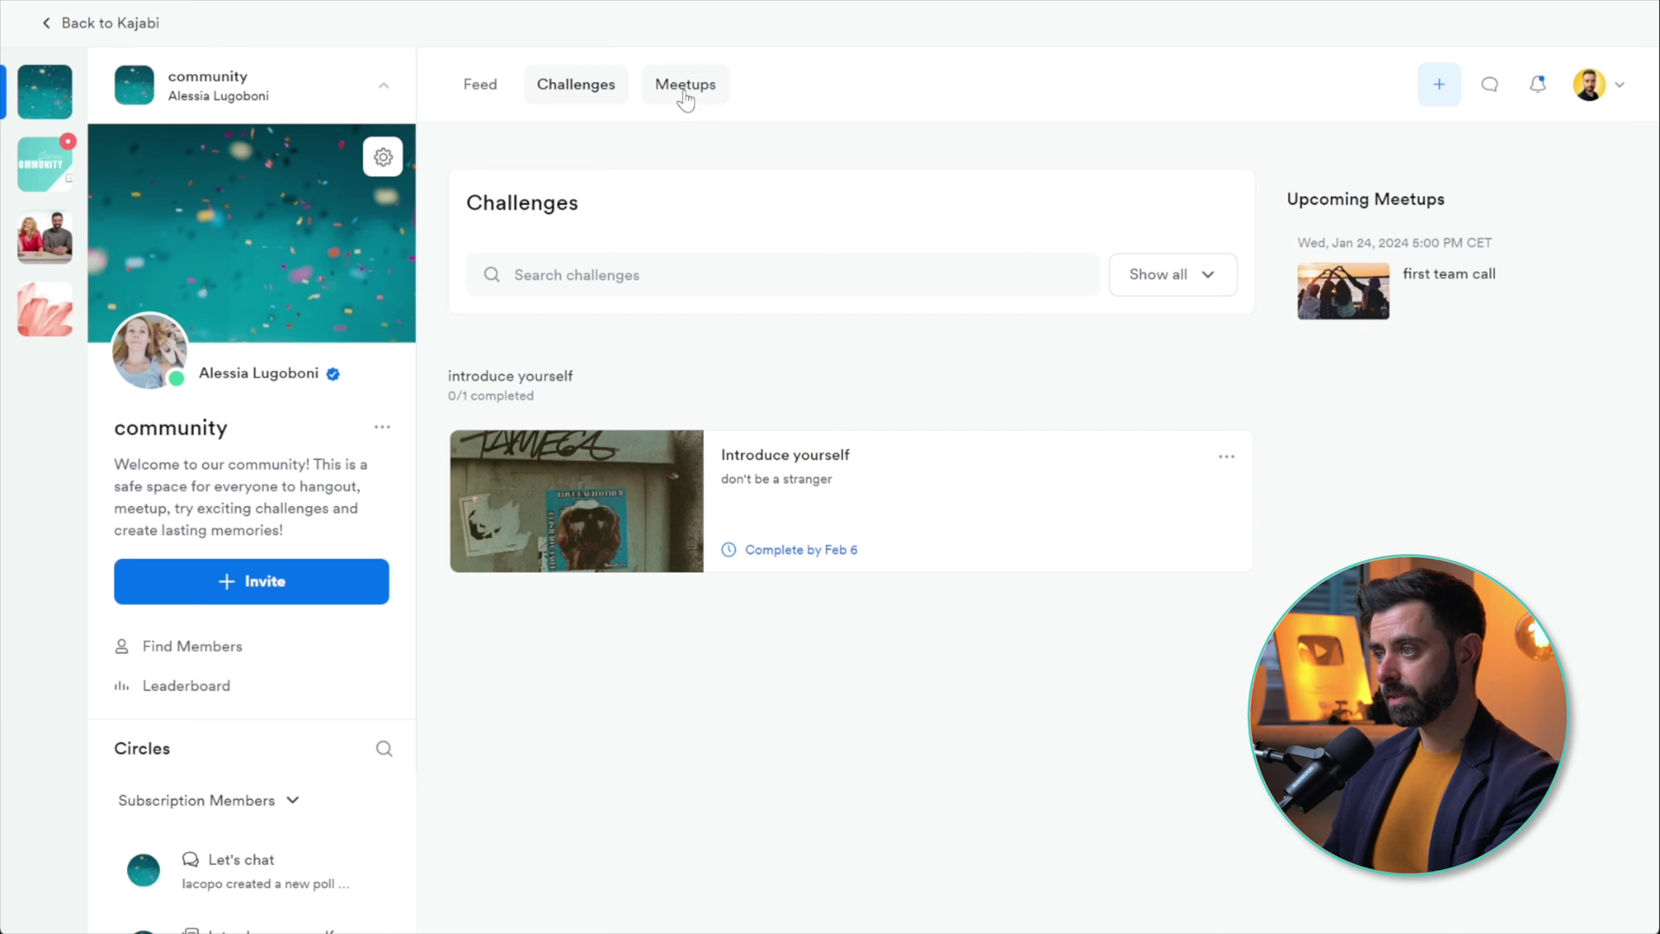
Step: Go to the Meetups page and open the blue + create menu
left_click(683, 84)
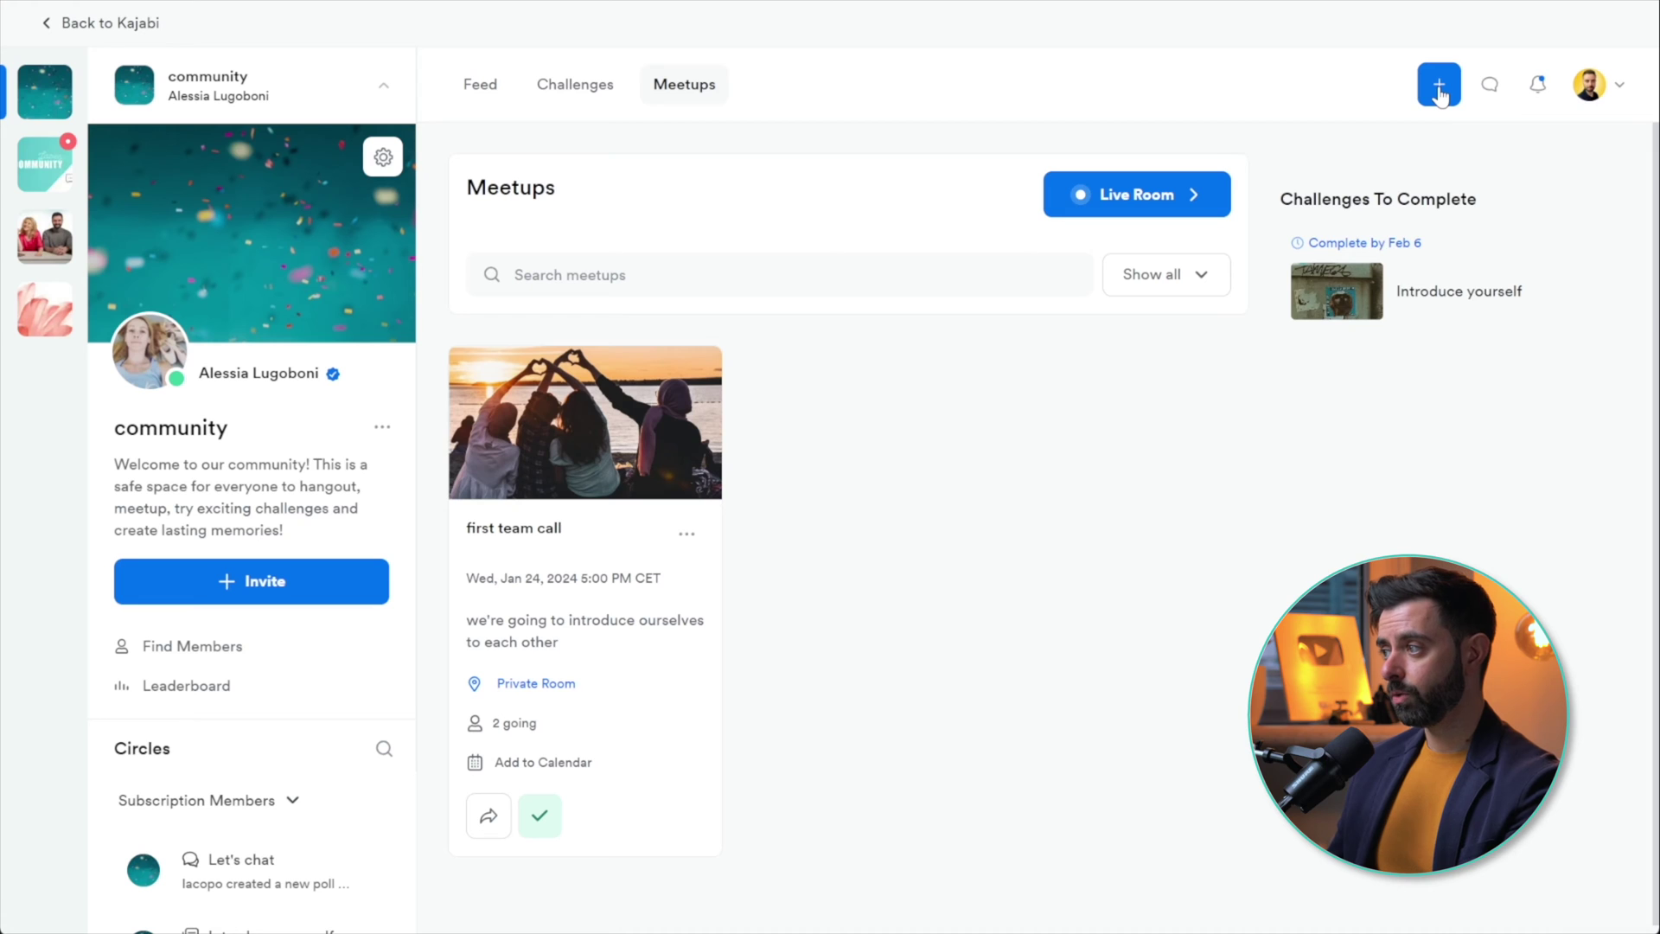
left_click(1439, 85)
Step: Set up a 'weekly meeting' meetup in a Live Room, dated 24/01/2024
left_click(1307, 376)
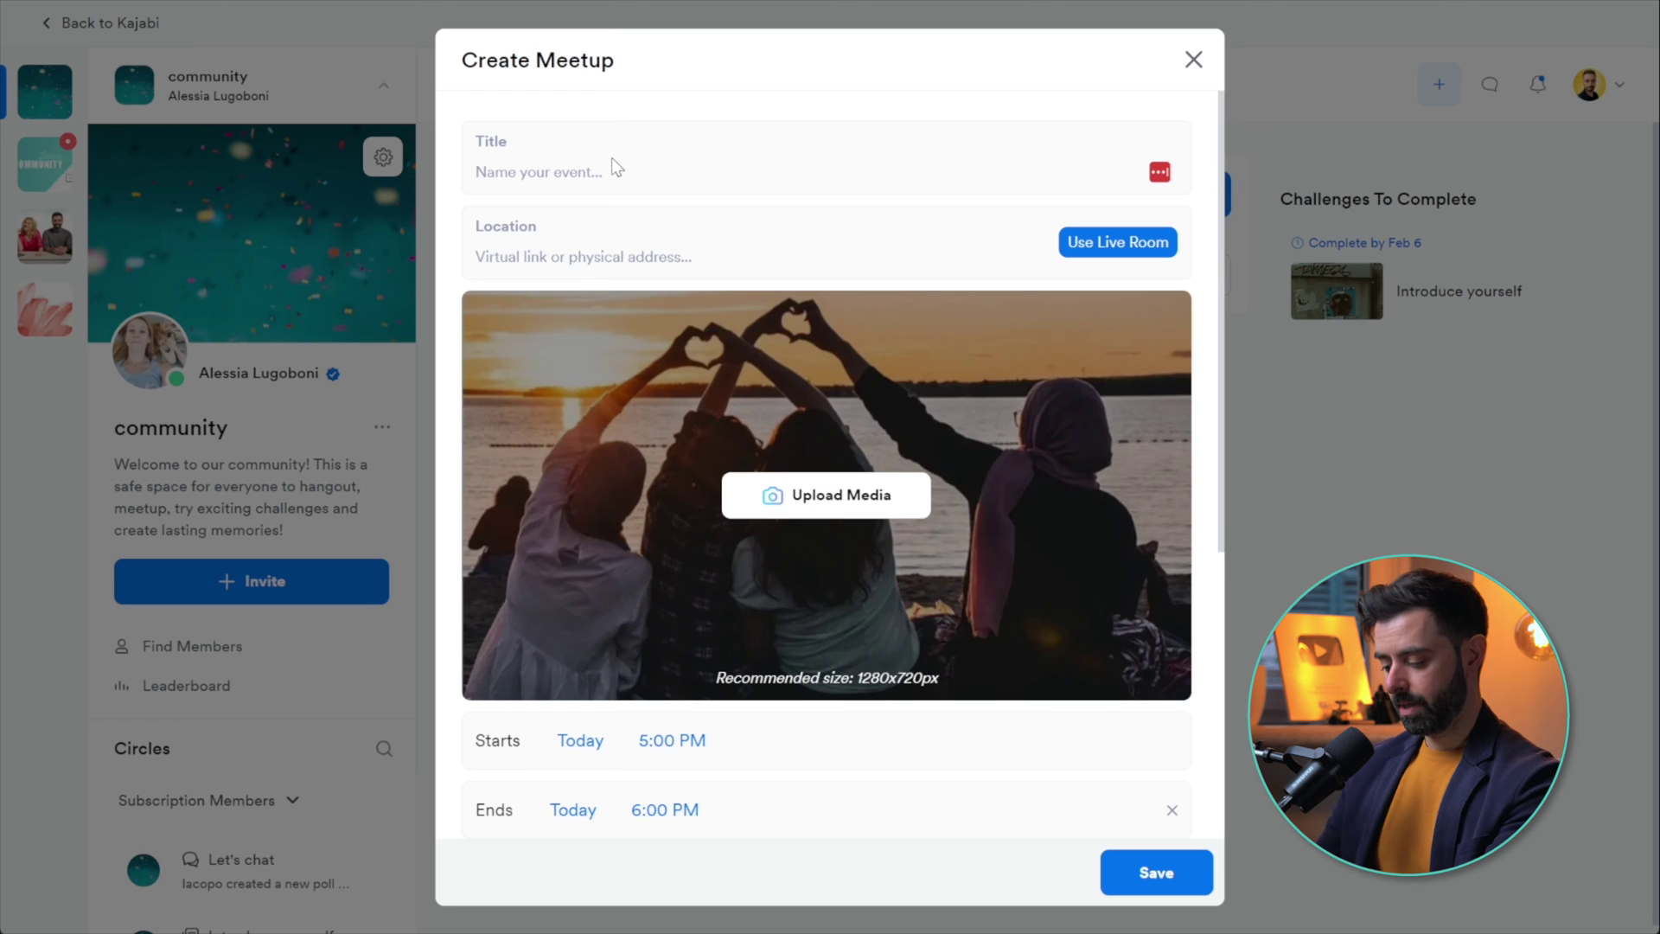
left_click(610, 157)
type("weekly")
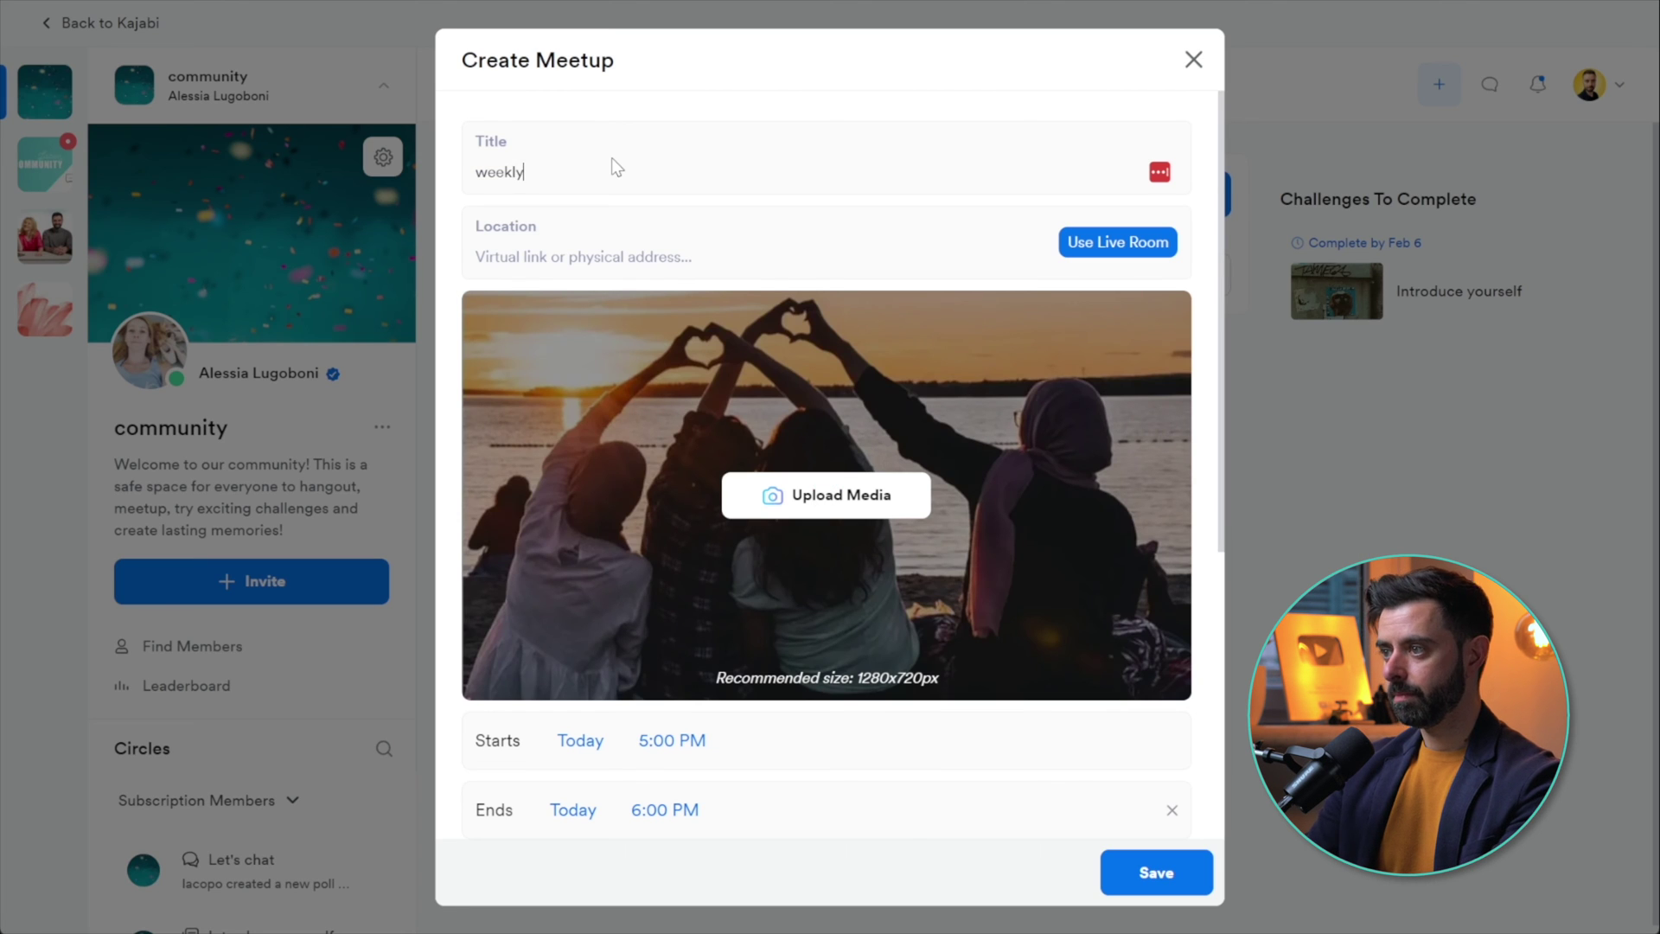
type(" meeting")
left_click(584, 255)
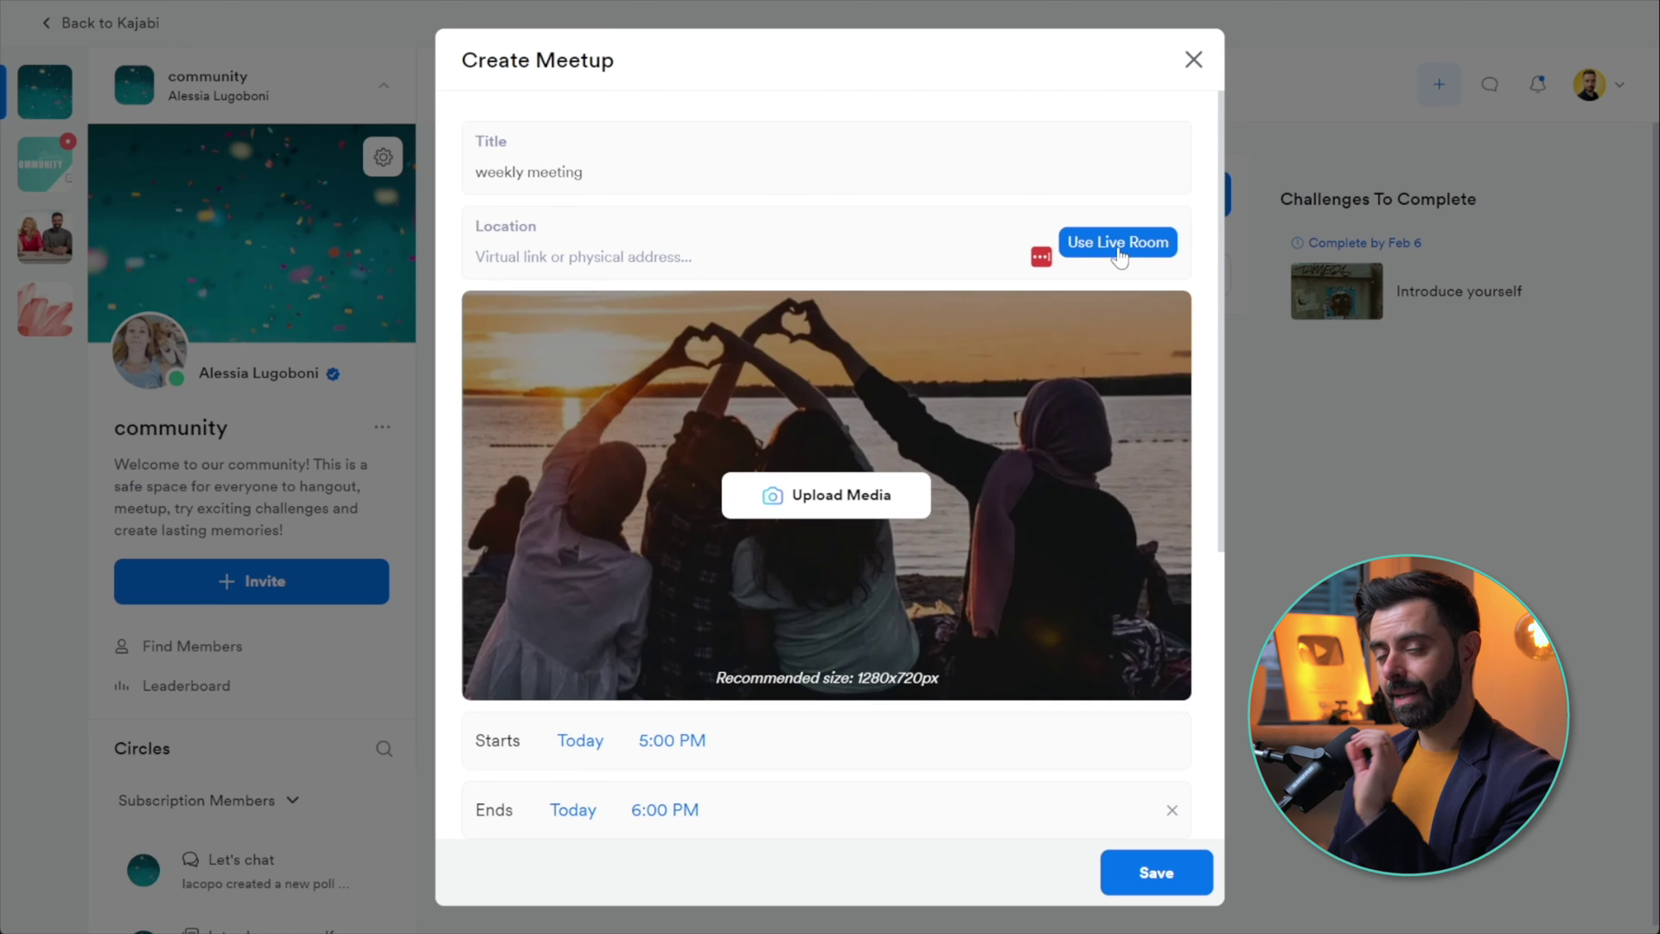
left_click(1119, 244)
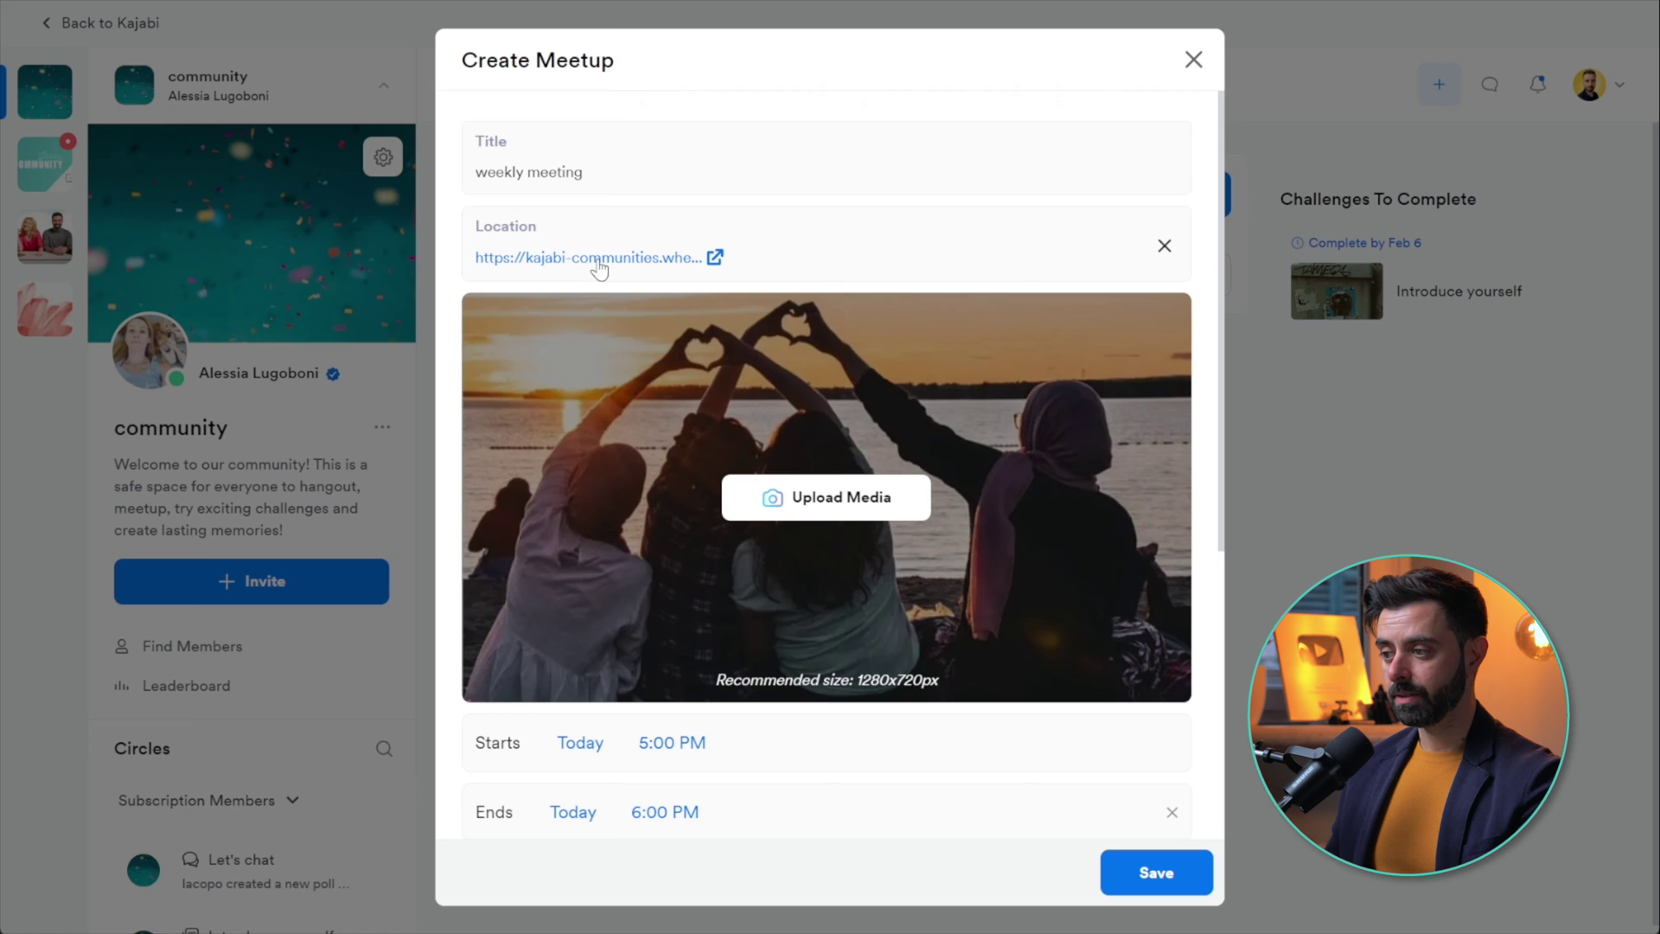
scroll(570, 753, "down", 3)
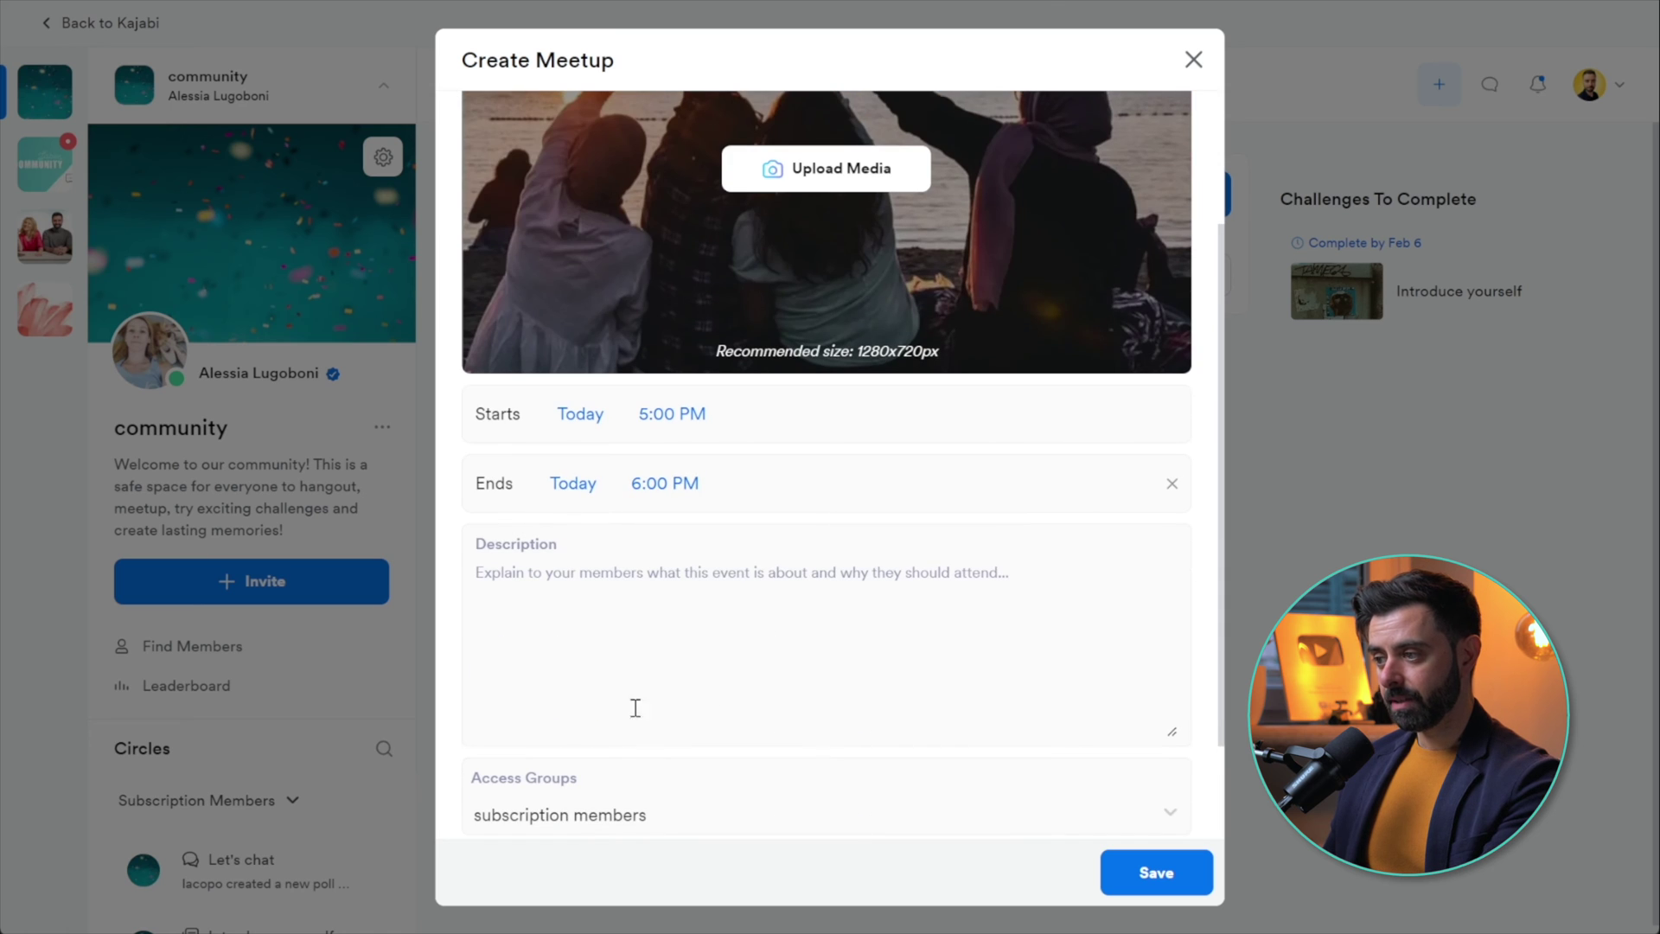
left_click(580, 413)
left_click(628, 652)
left_click(795, 421)
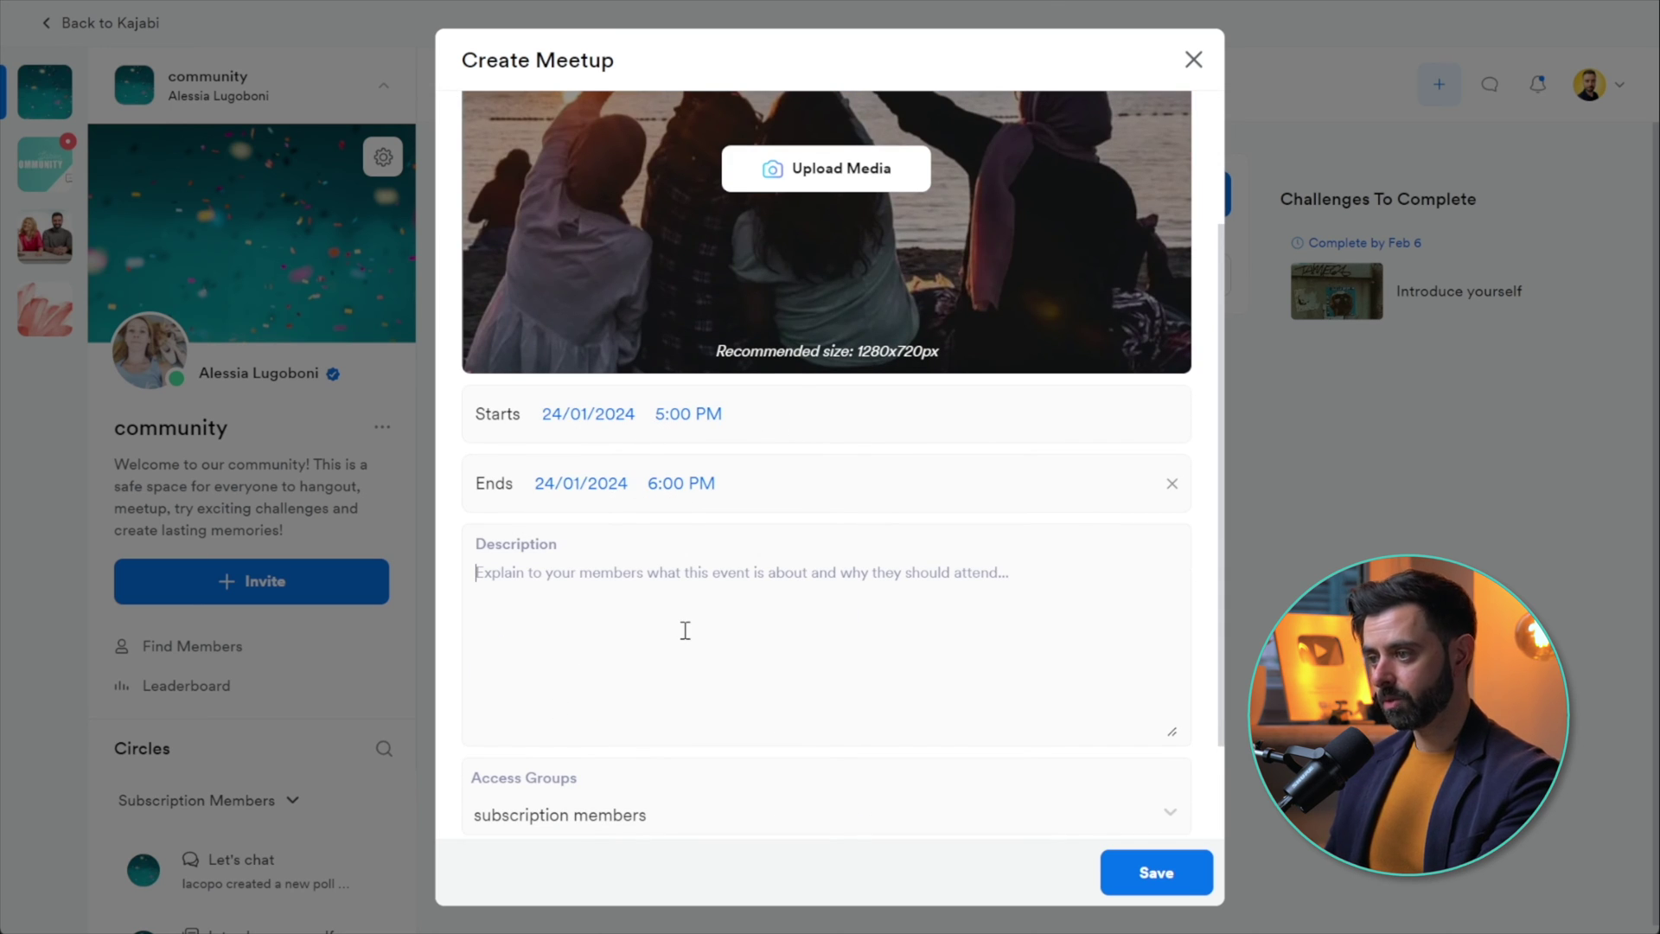
type("weekly meetup")
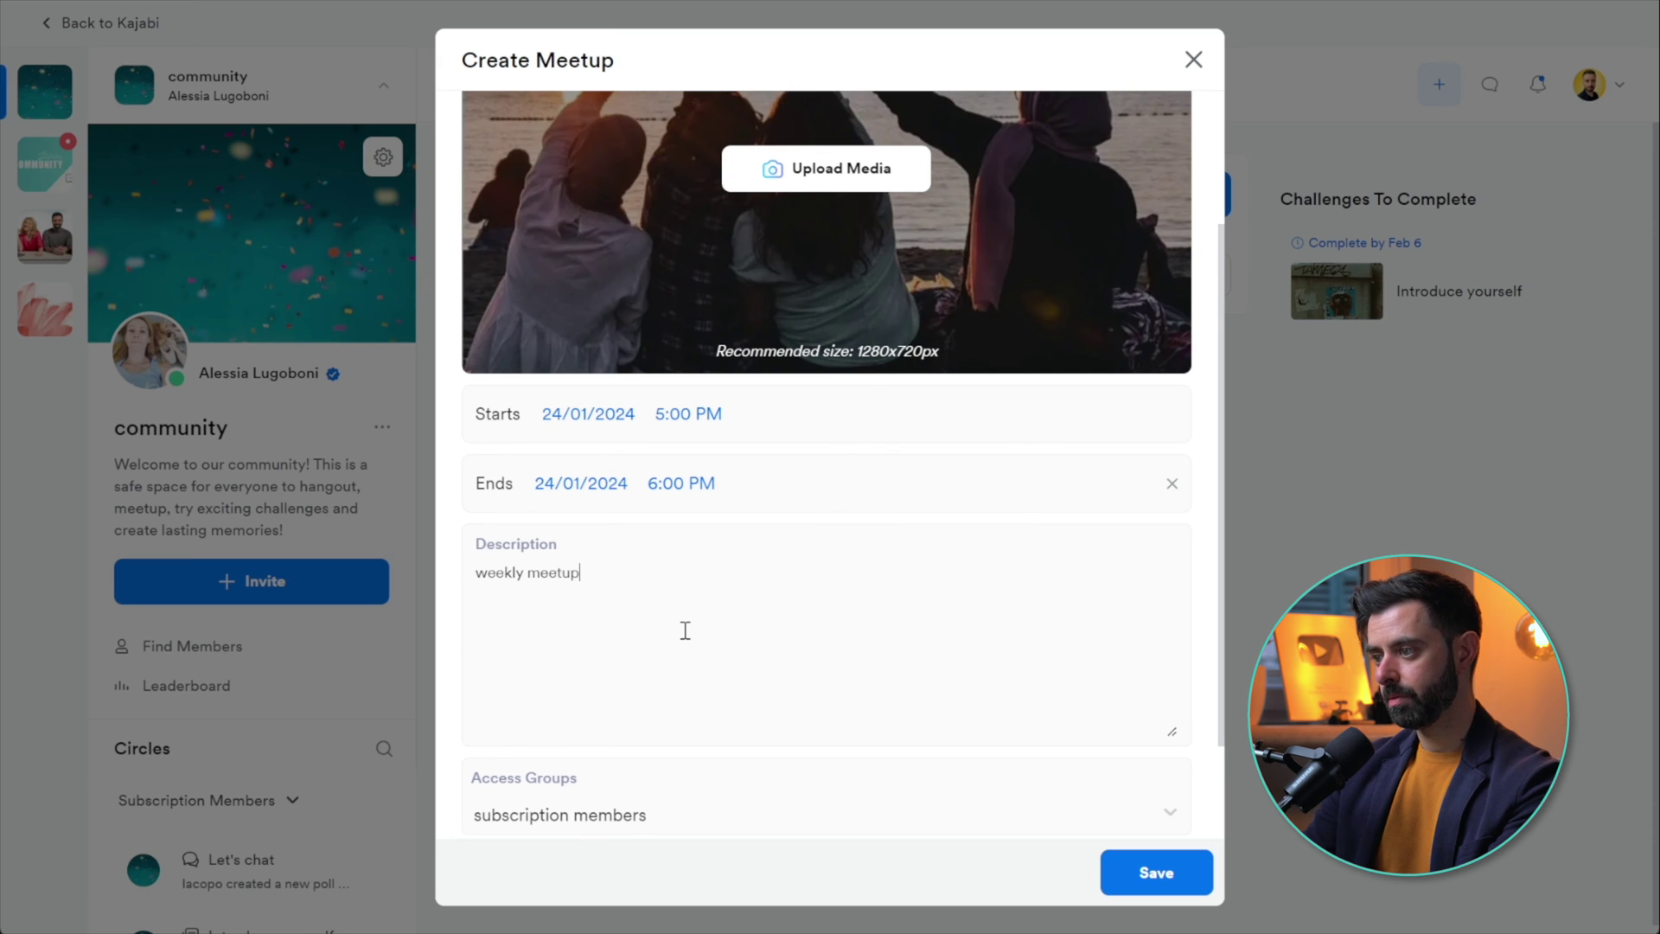
type("aper")
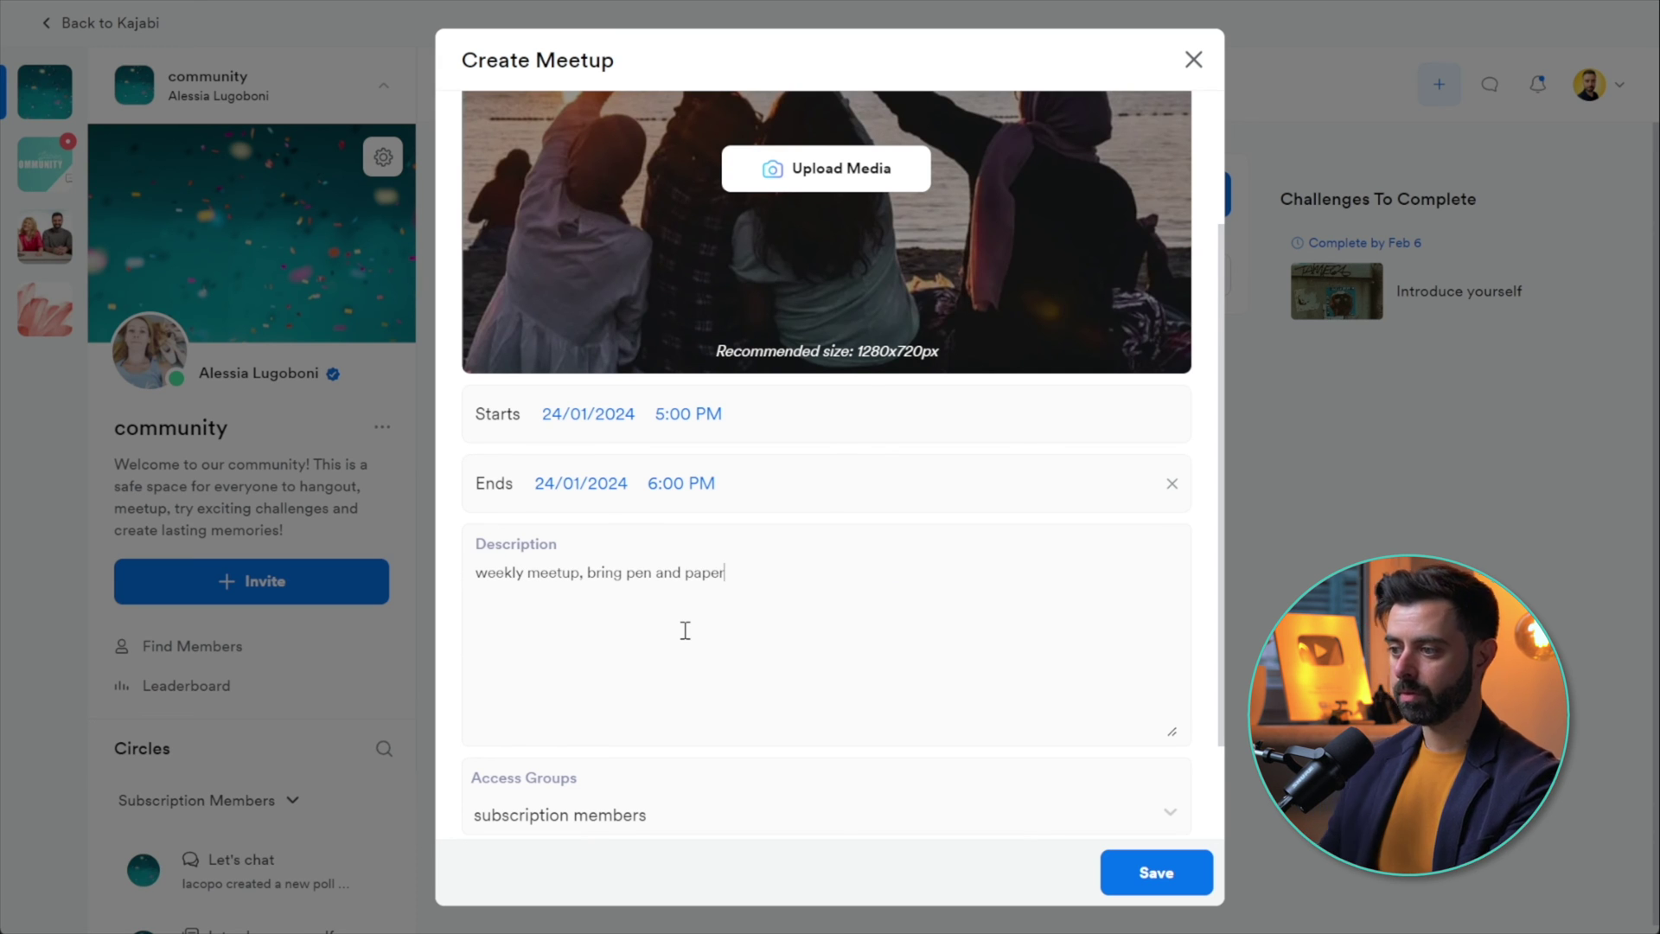
Step: Keep subscription members and Let's chat, make the meetup non-repeating, and save it
left_click(636, 816)
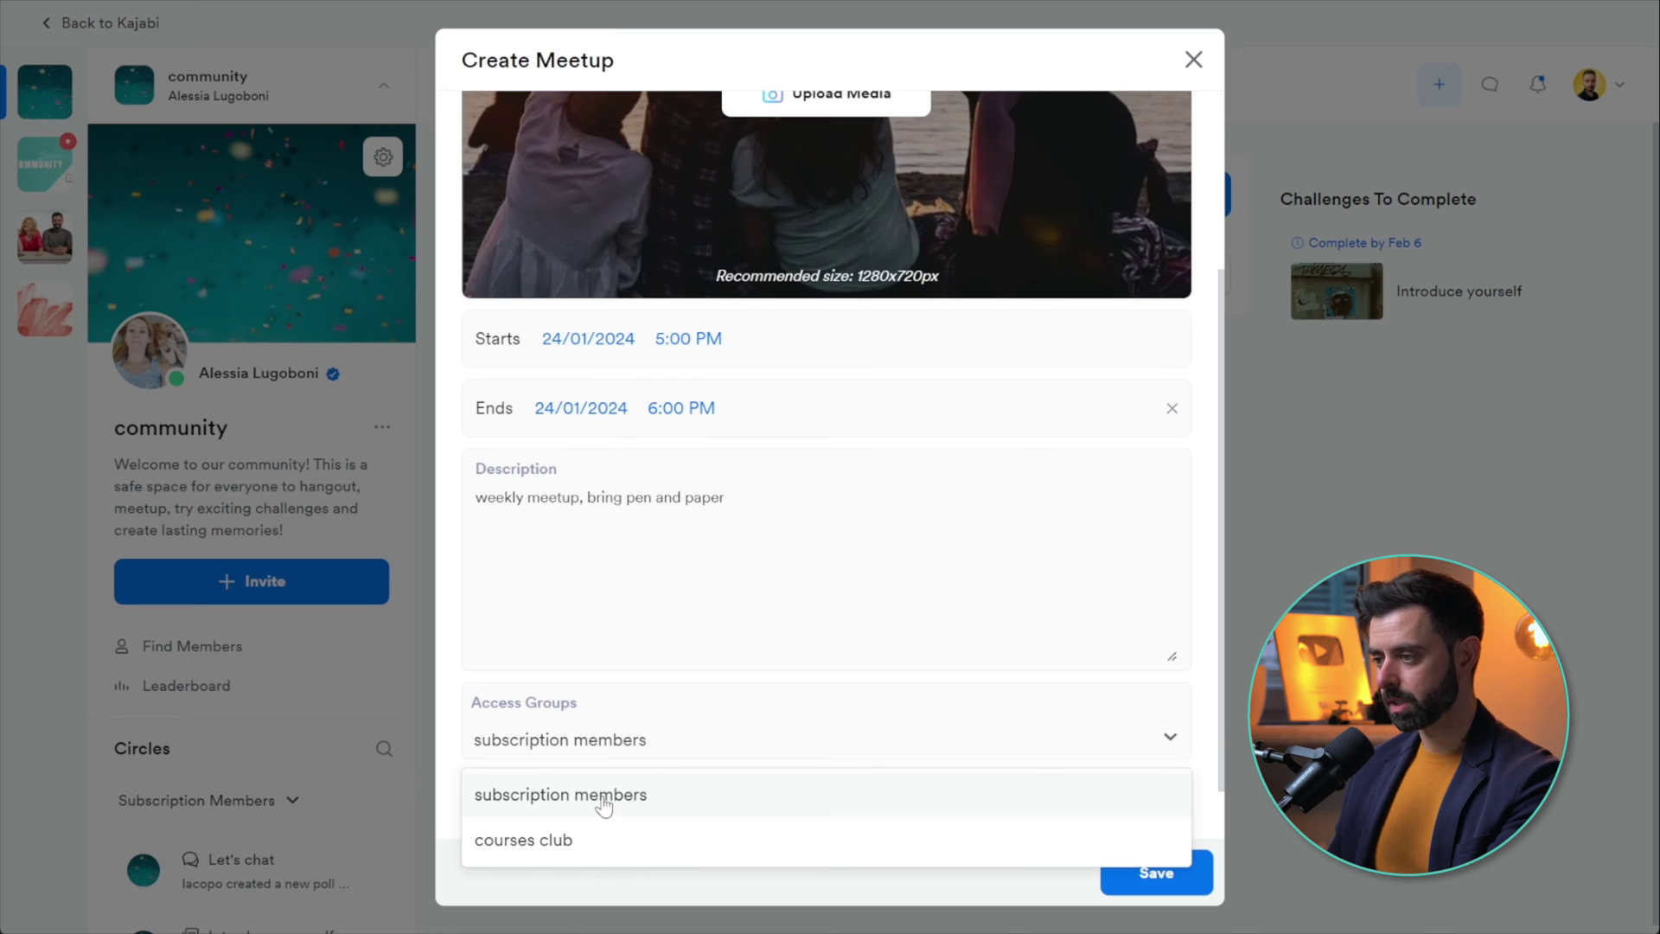
left_click(559, 797)
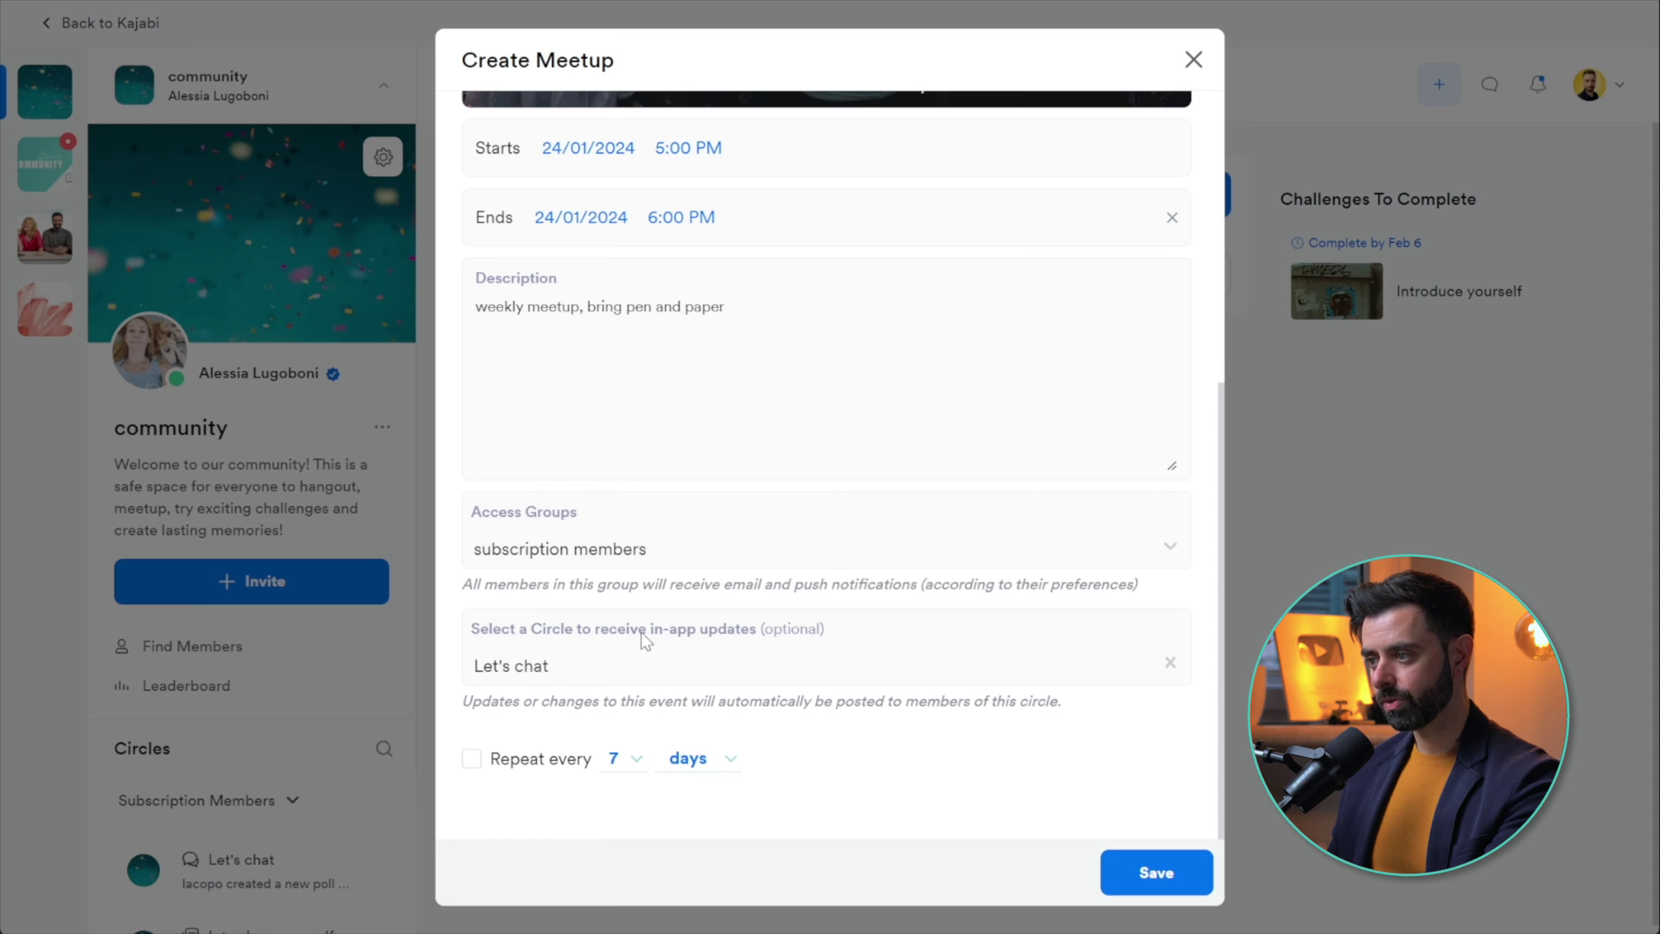
left_click(558, 665)
left_click(593, 733)
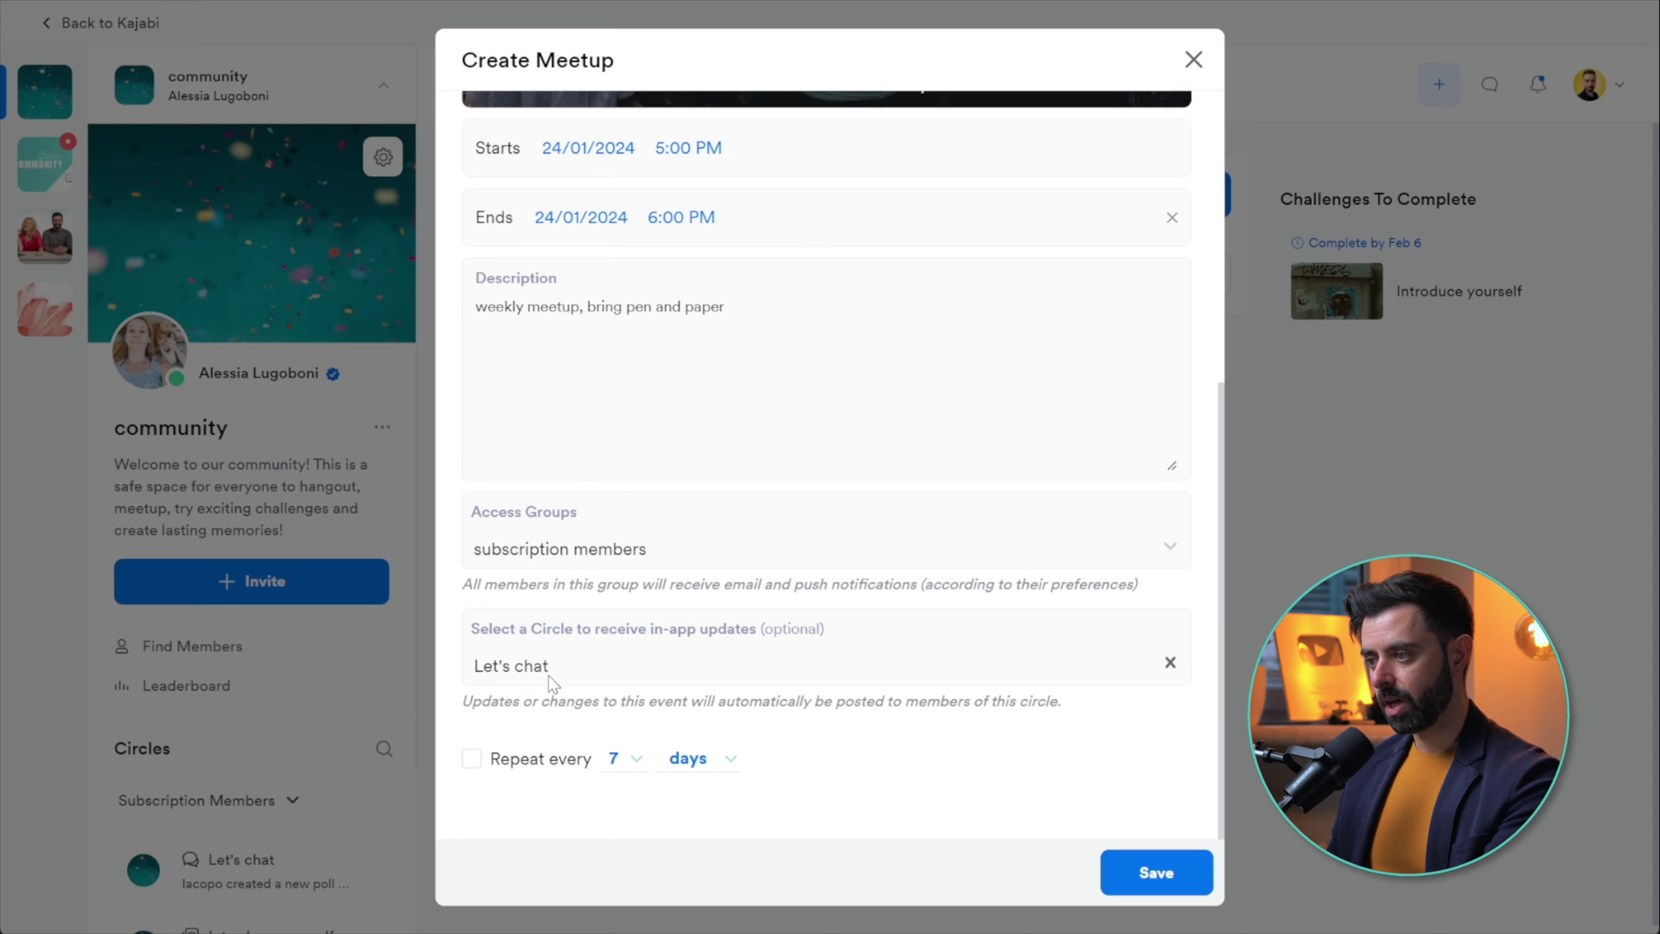
left_click(471, 757)
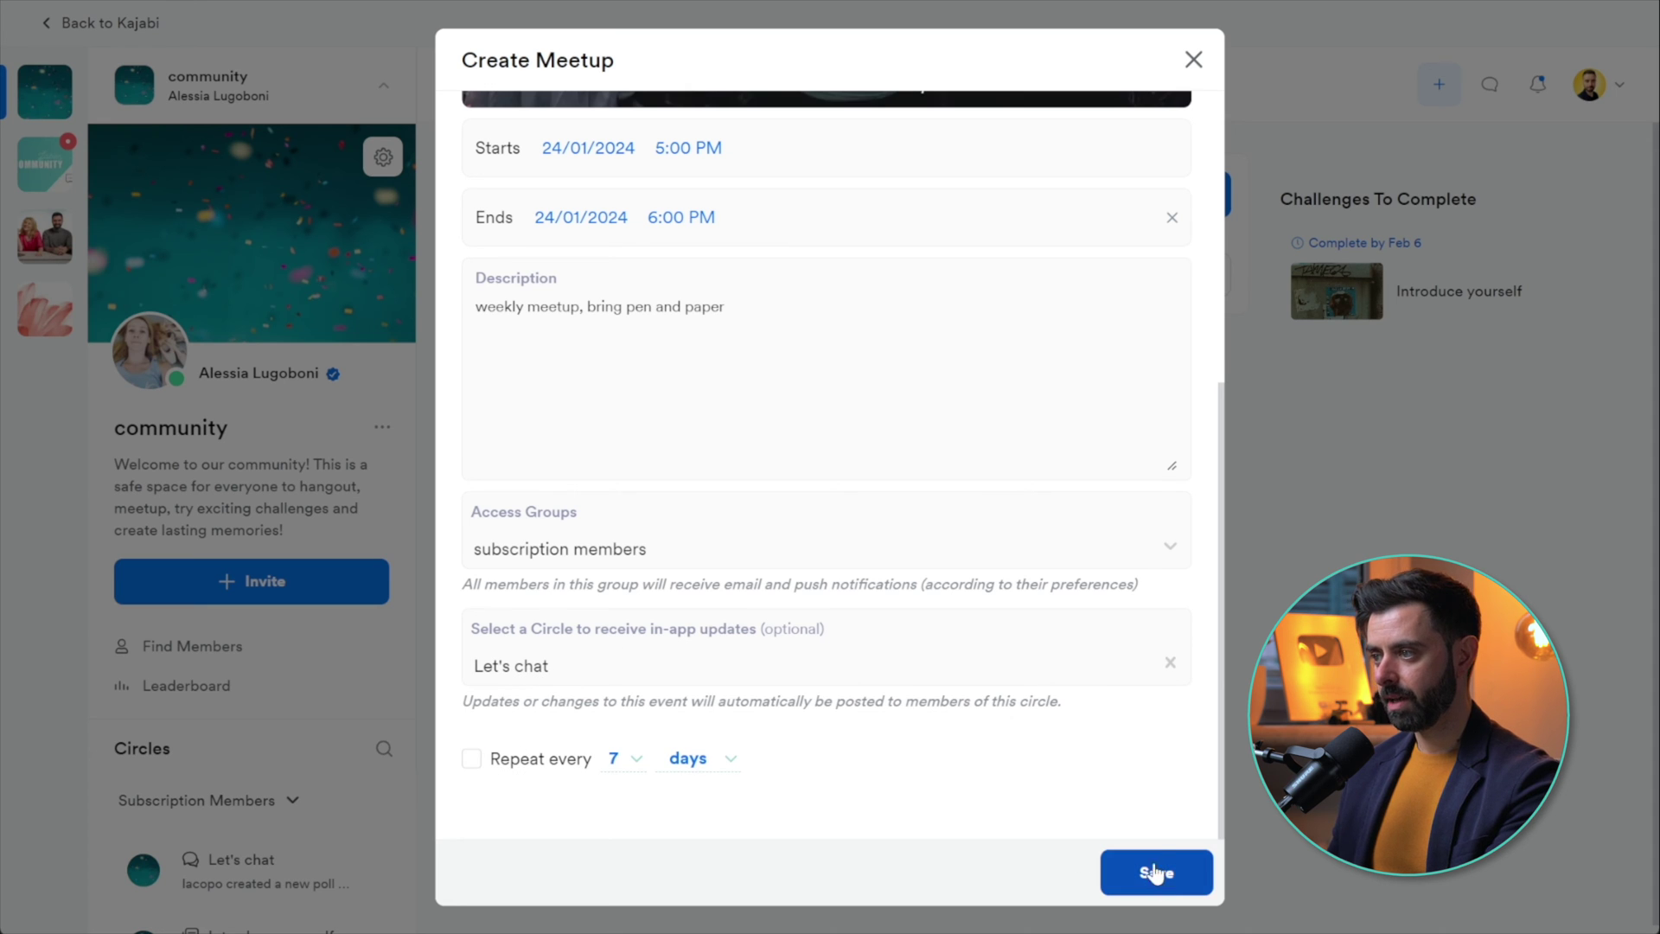
left_click(1155, 873)
Step: Save the weekly meeting meetup, return to Meetups, and add it to Google Calendar
left_click(1191, 177)
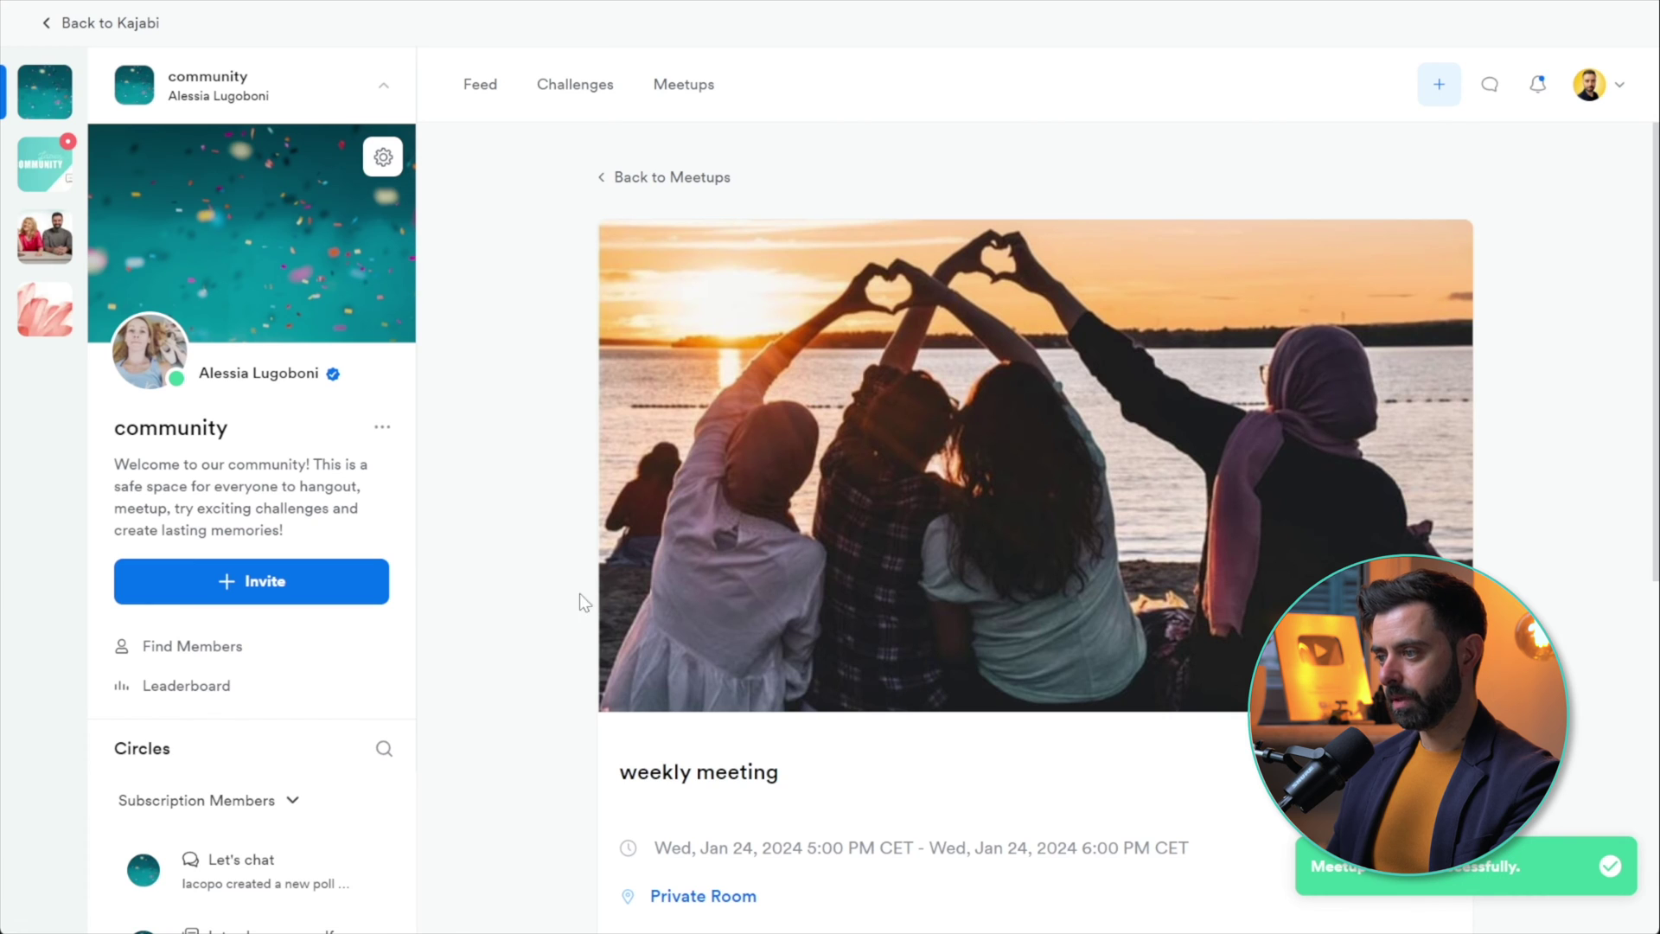
left_click(684, 84)
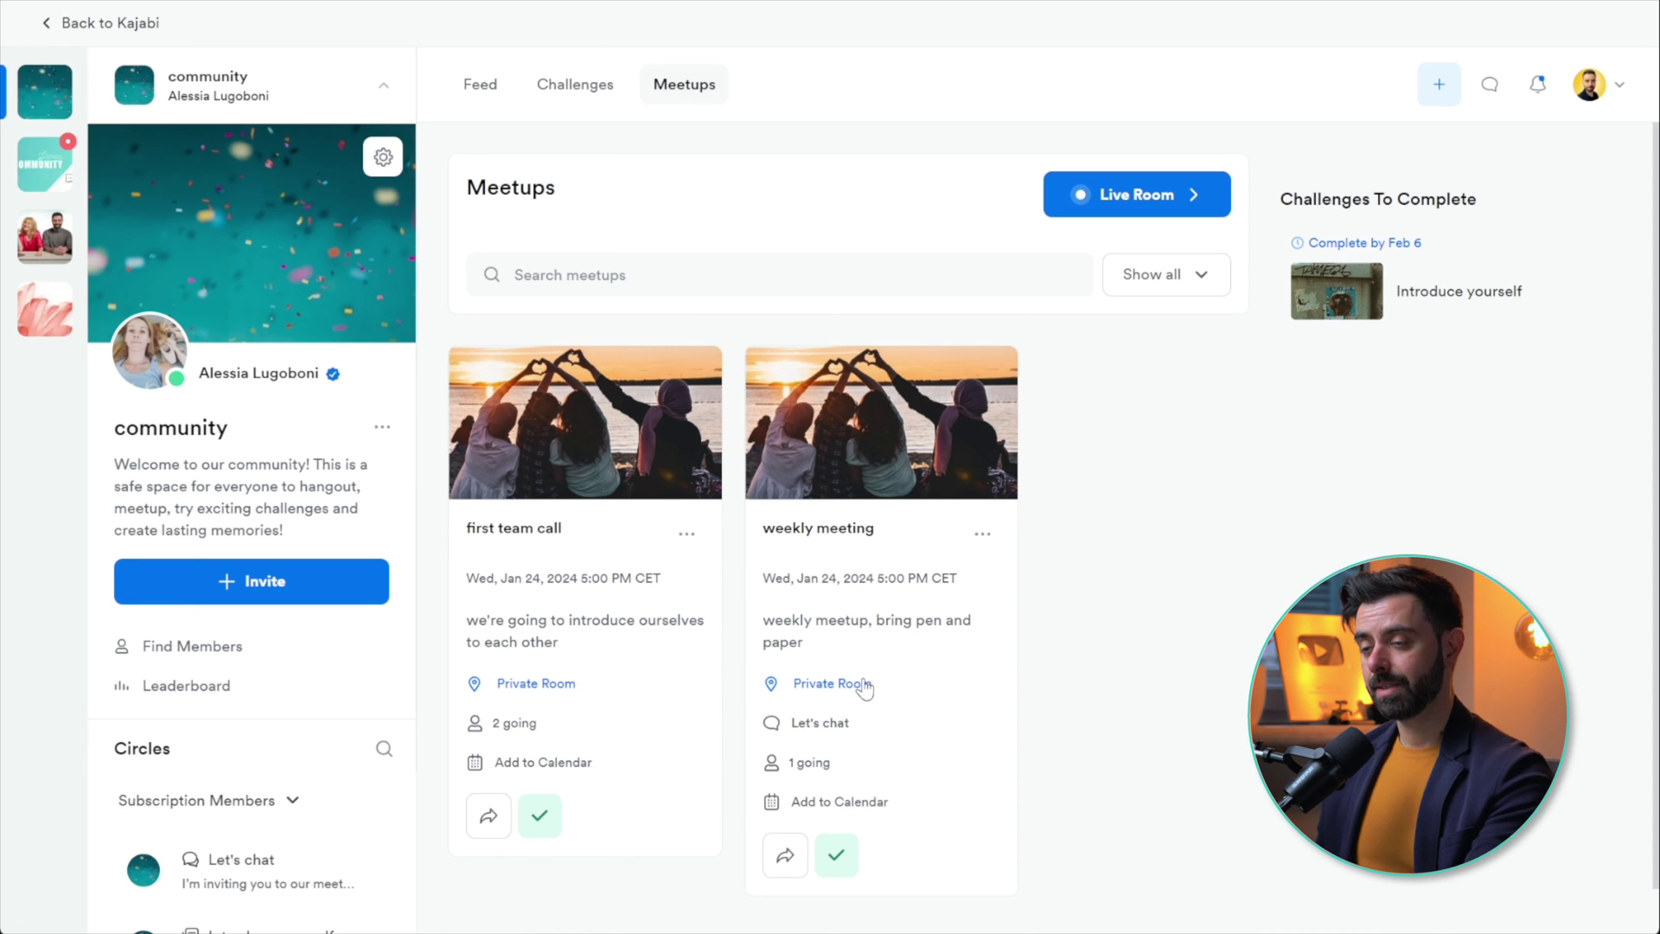
left_click(837, 803)
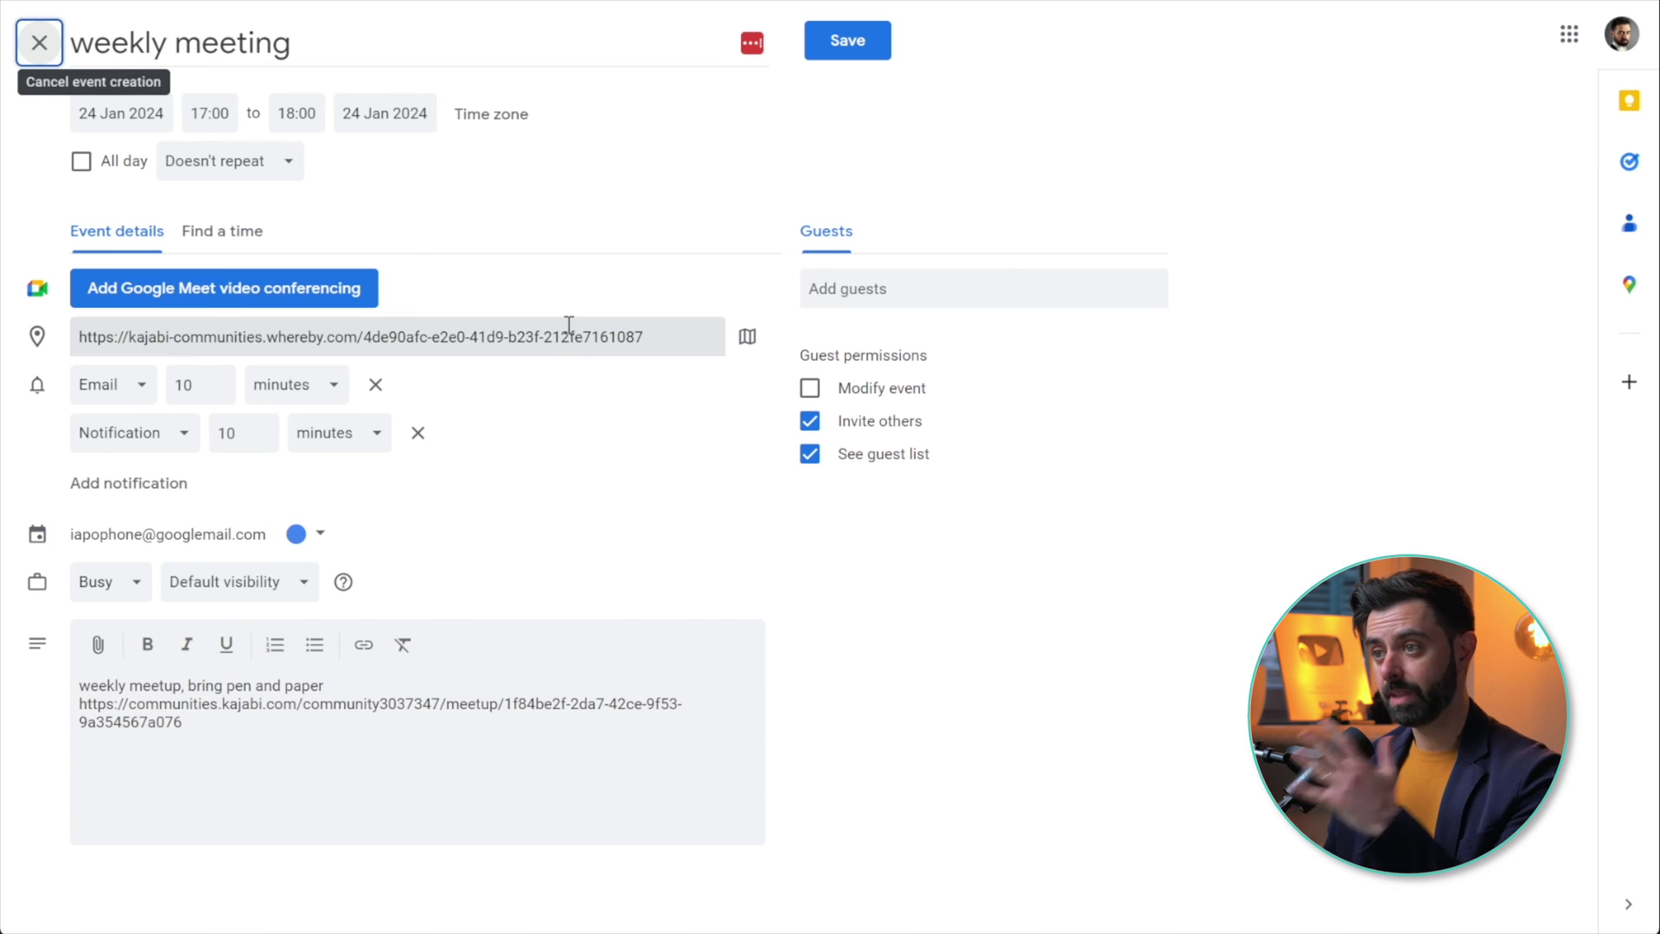
Step: Cancel the prefilled Google Calendar event for the weekly meeting
left_click(39, 43)
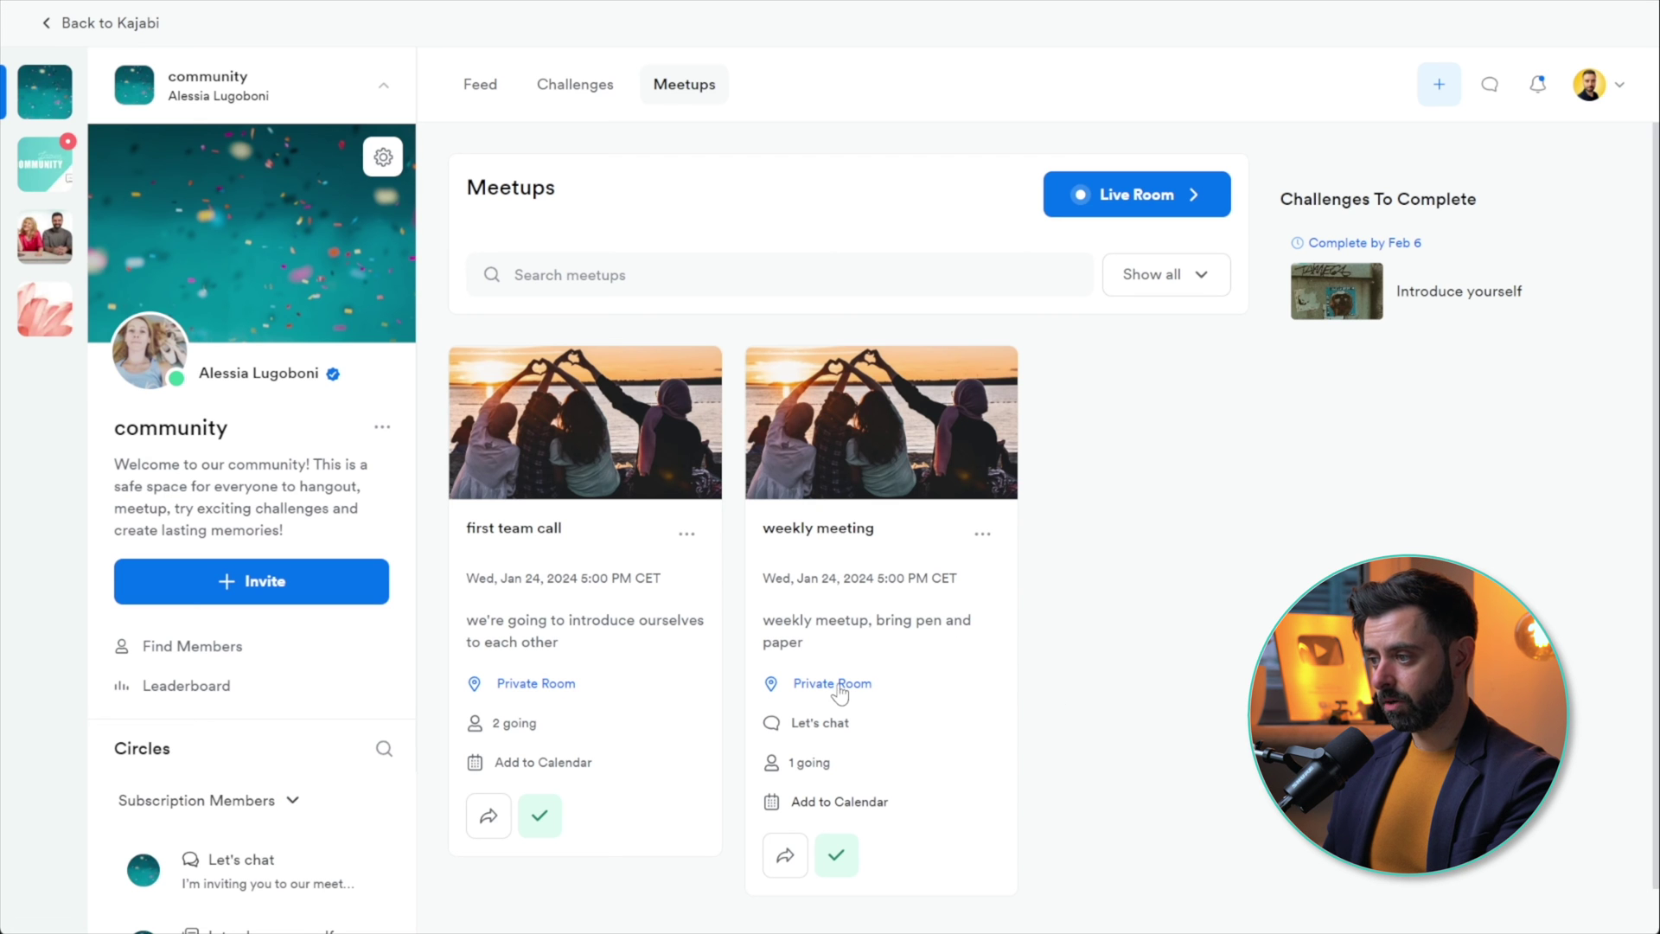
Step: Open the weekly meeting's Private Room link
left_click(832, 683)
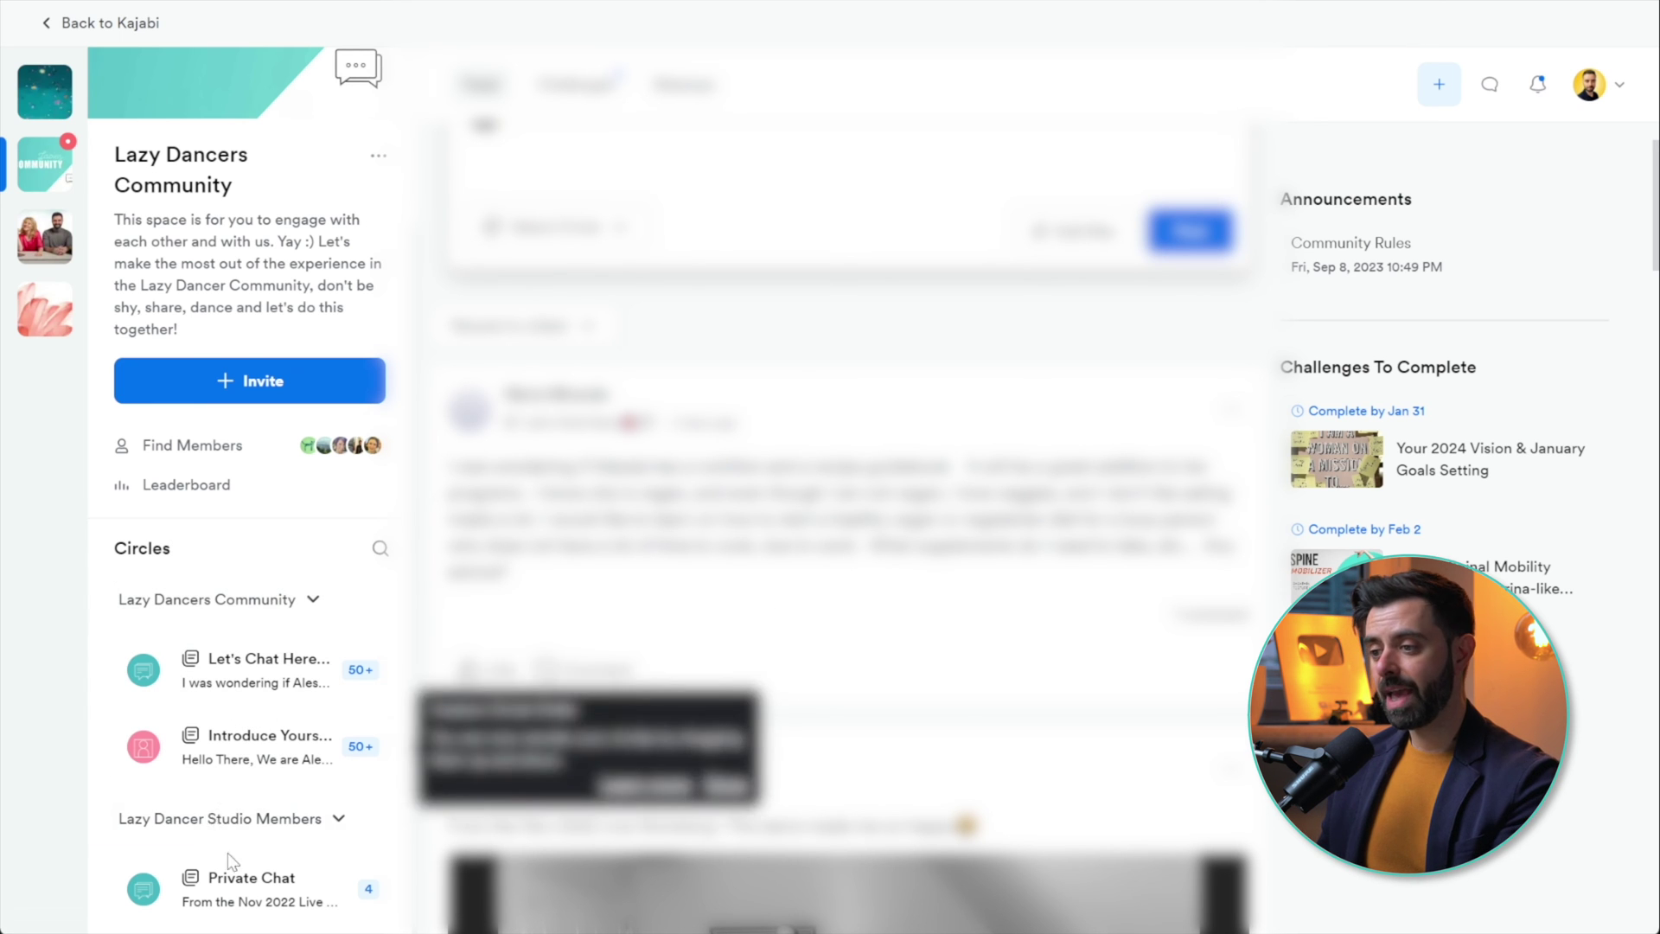
Step: Dismiss the Custom Circle Order tip with Done
left_click(383, 817)
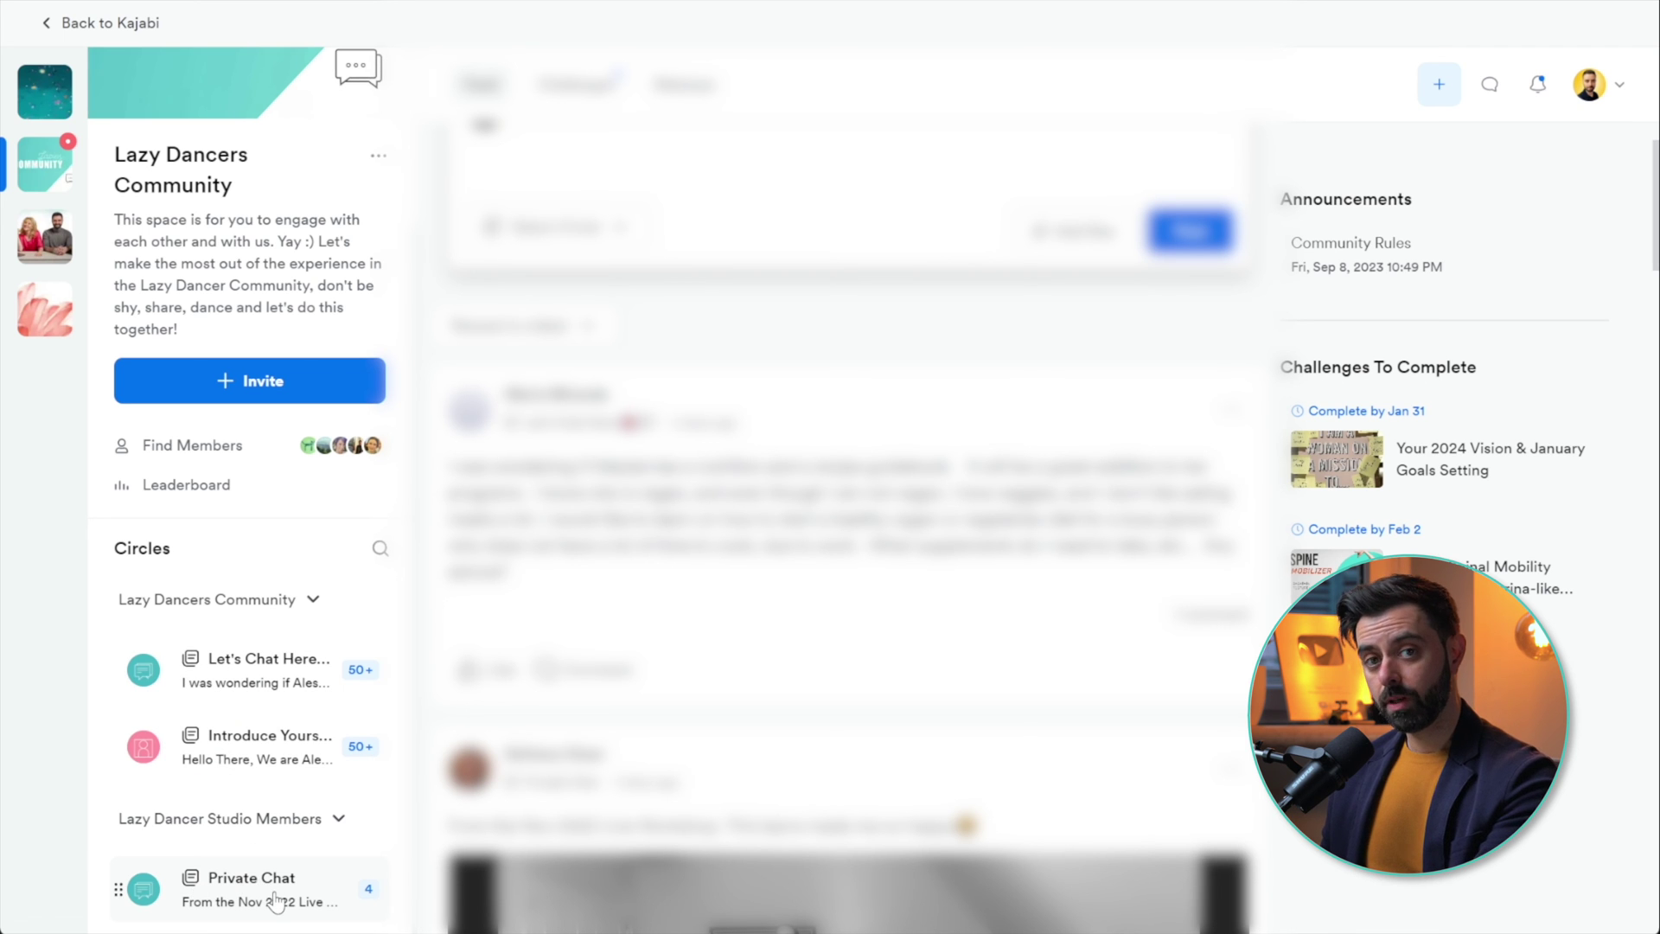
scroll(841, 688, "down", 5)
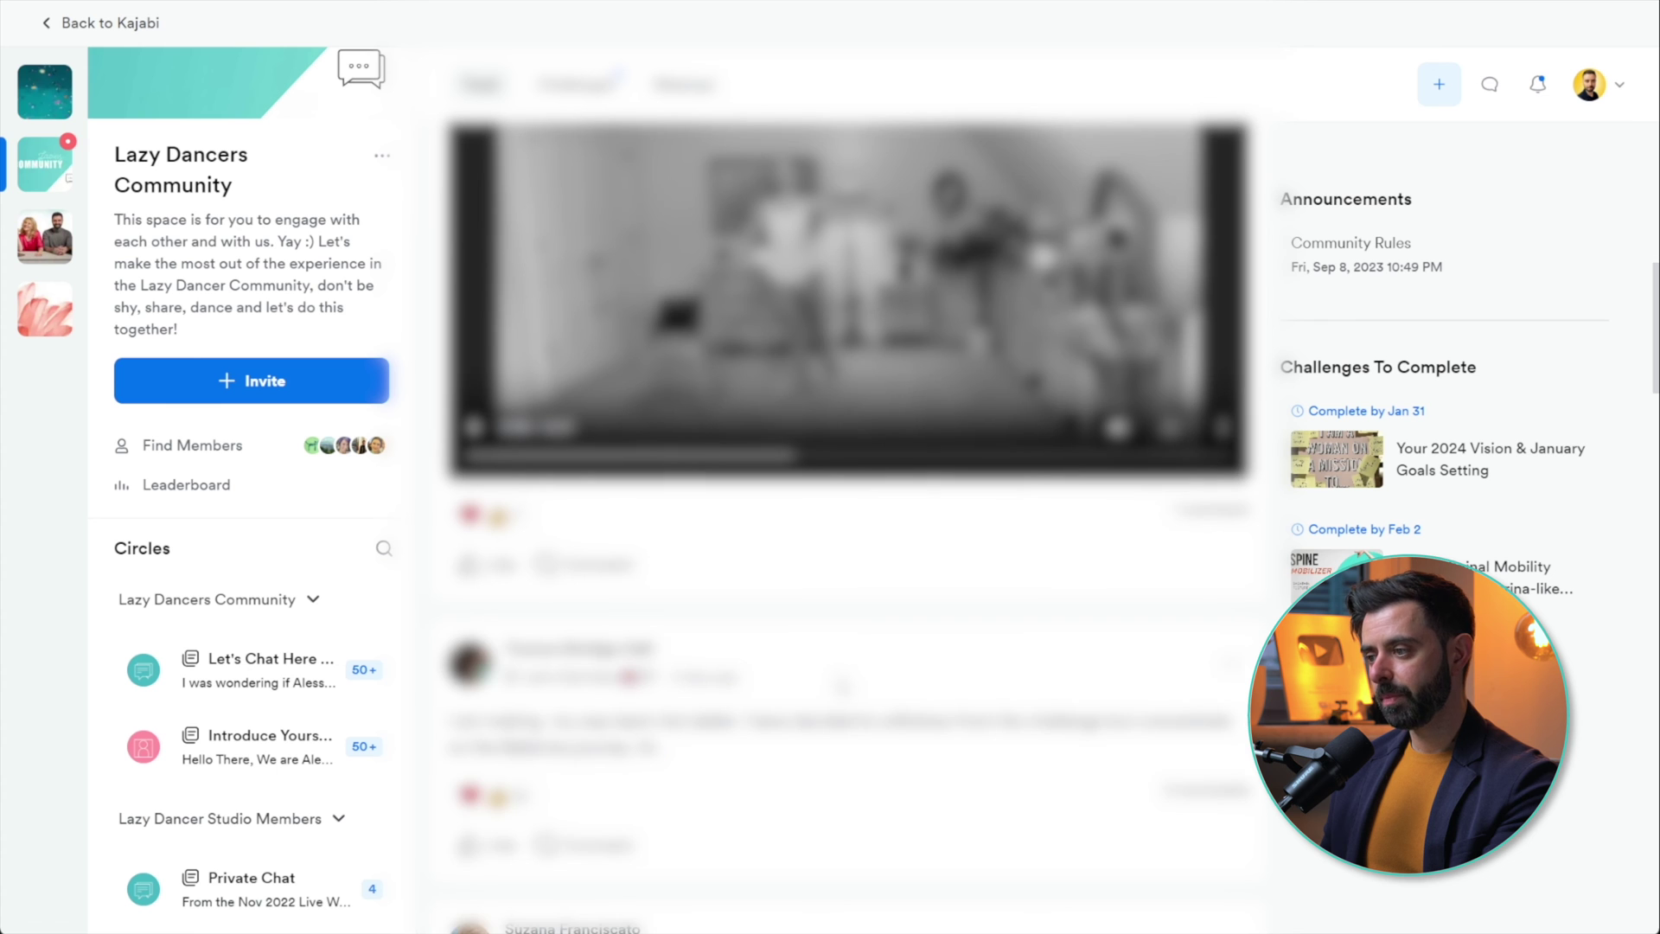
scroll(842, 688, "down", 5)
scroll(842, 688, "down", 5)
scroll(840, 688, "down", 5)
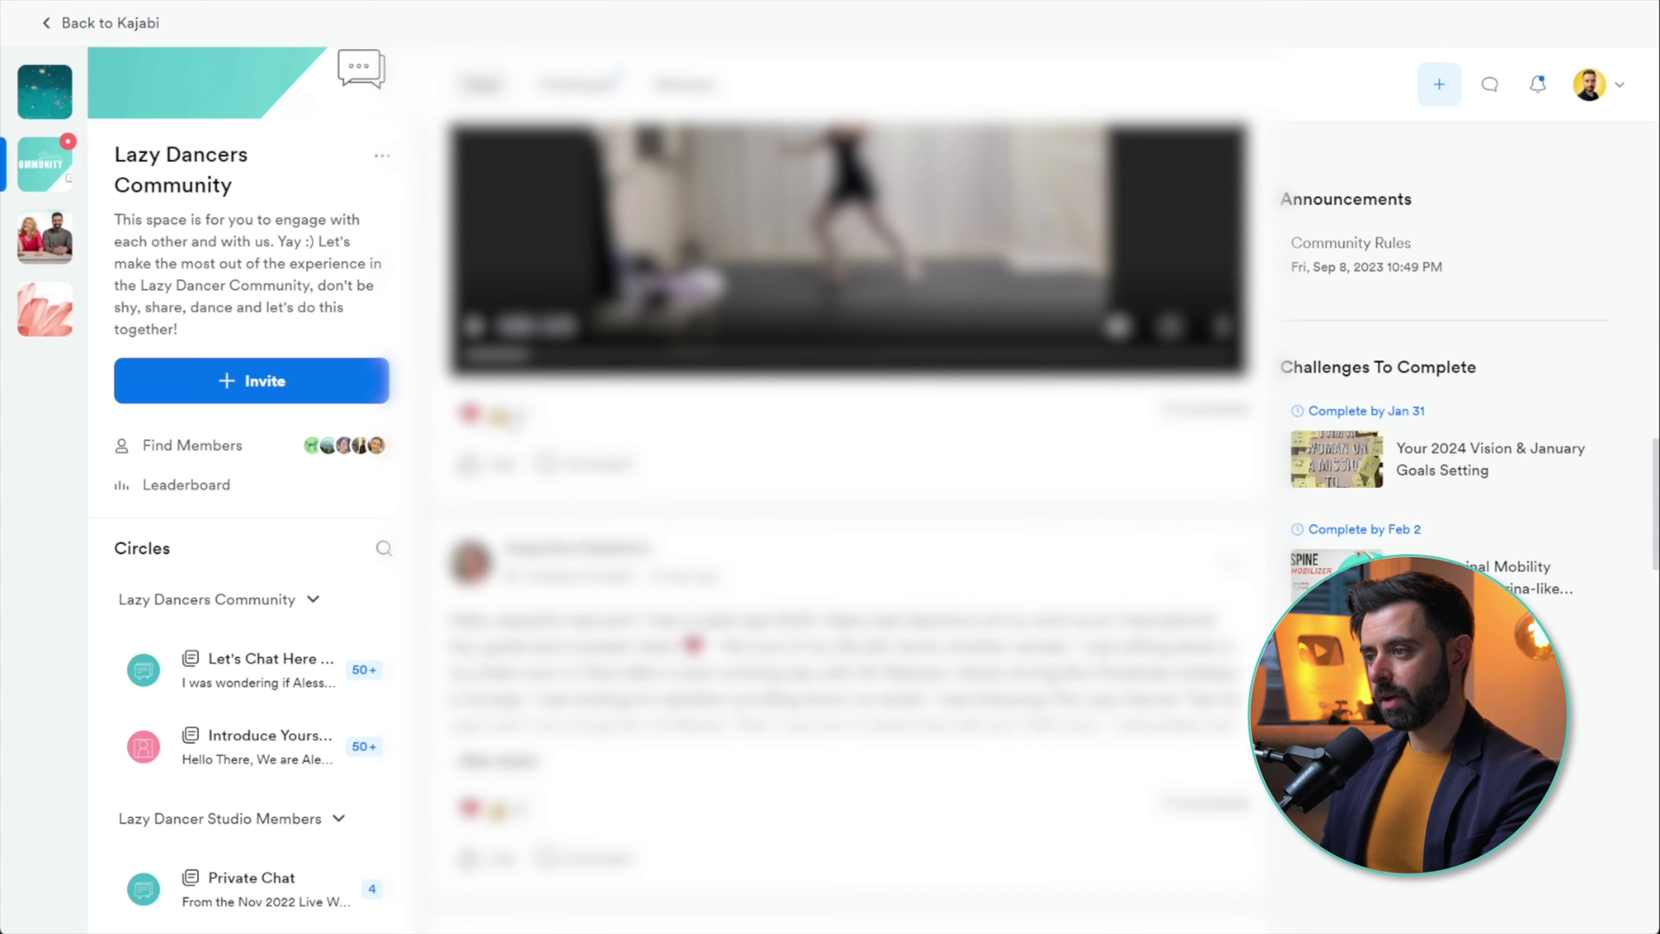
scroll(773, 519, "down", 5)
scroll(773, 520, "down", 5)
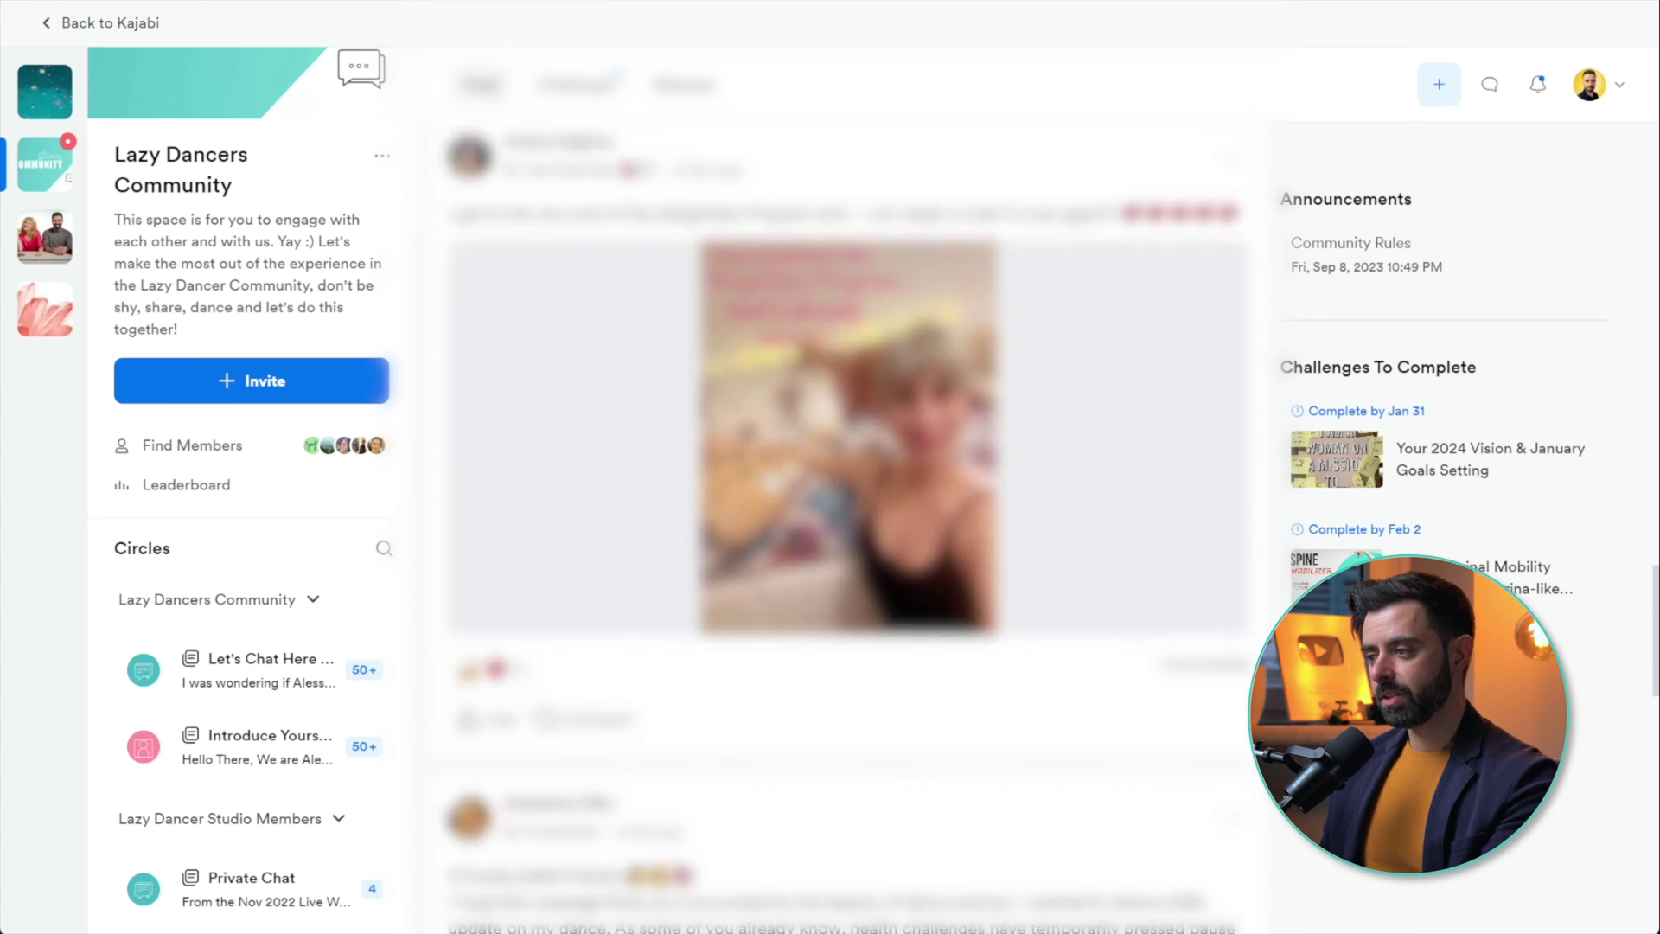
scroll(772, 519, "down", 5)
scroll(773, 519, "down", 5)
scroll(771, 518, "down", 5)
scroll(779, 558, "down", 4)
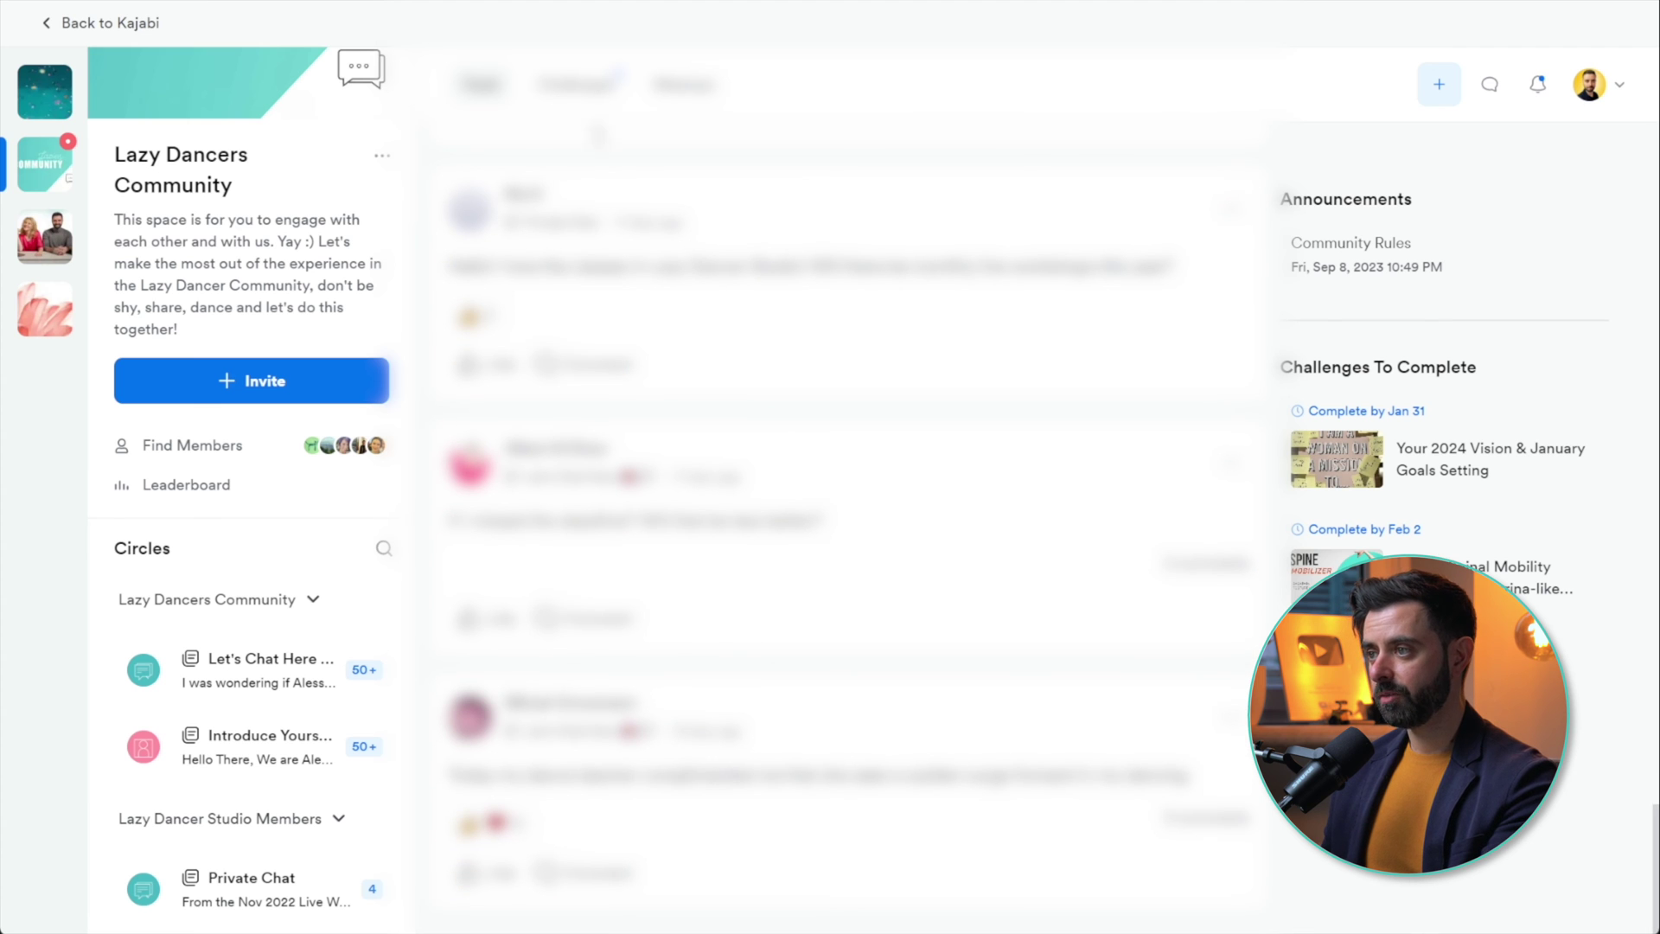
Step: Open the Lazy Dancers Community Challenges page
left_click(577, 85)
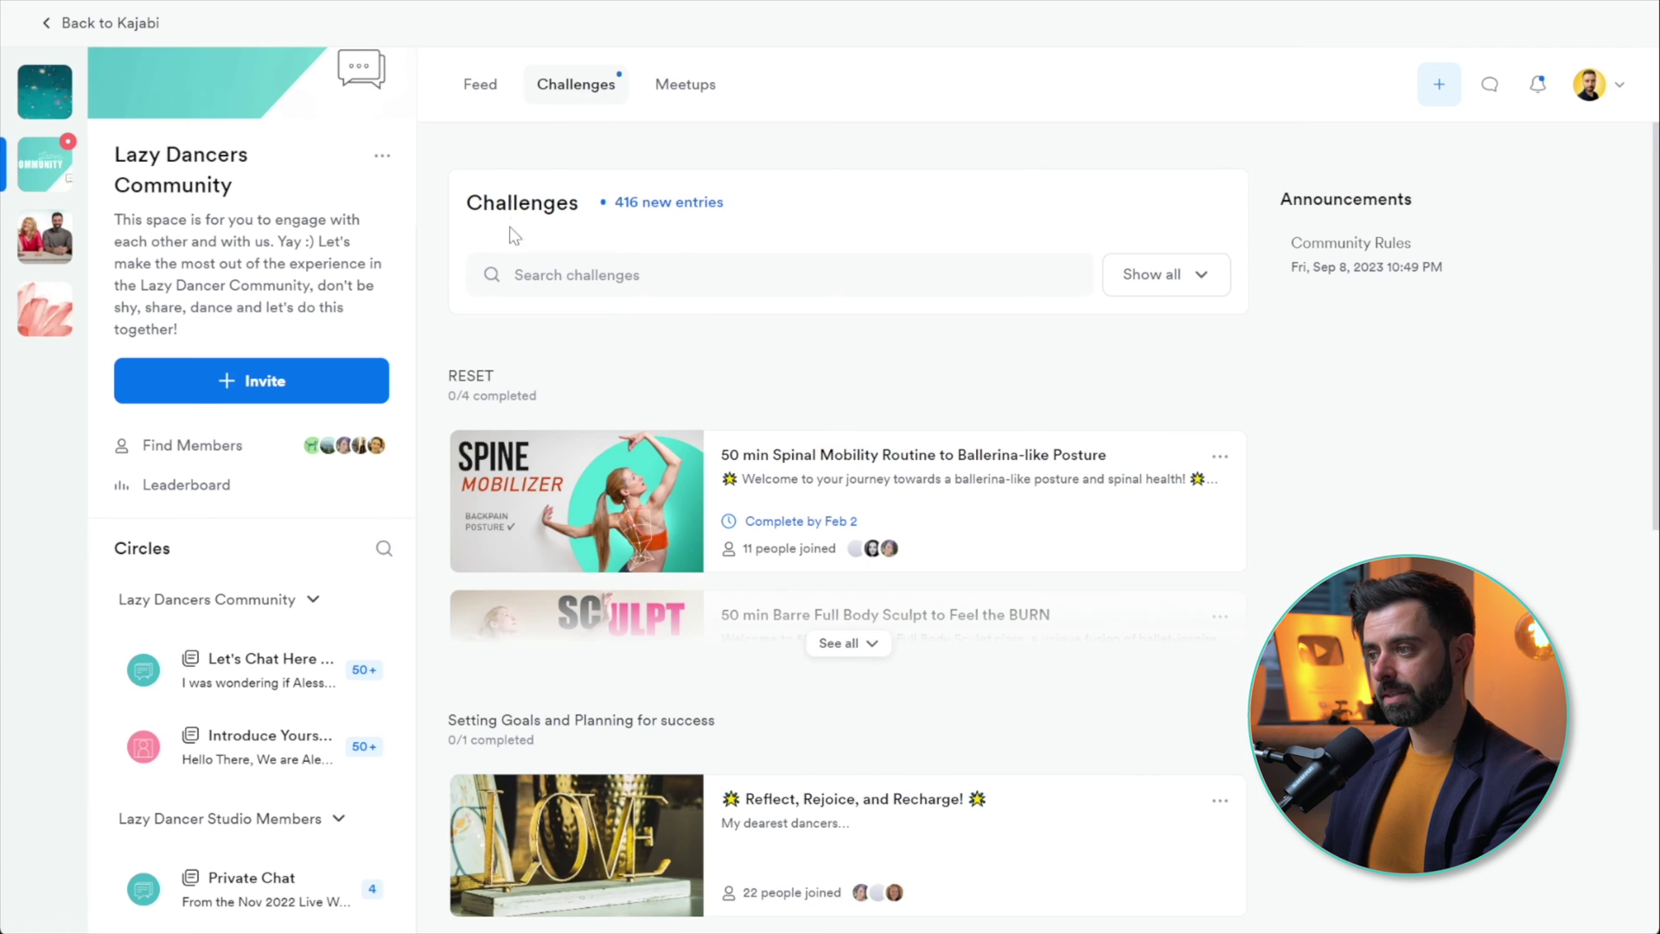
scroll(1296, 500, "down", 3)
scroll(1296, 500, "down", 3)
scroll(1297, 499, "down", 3)
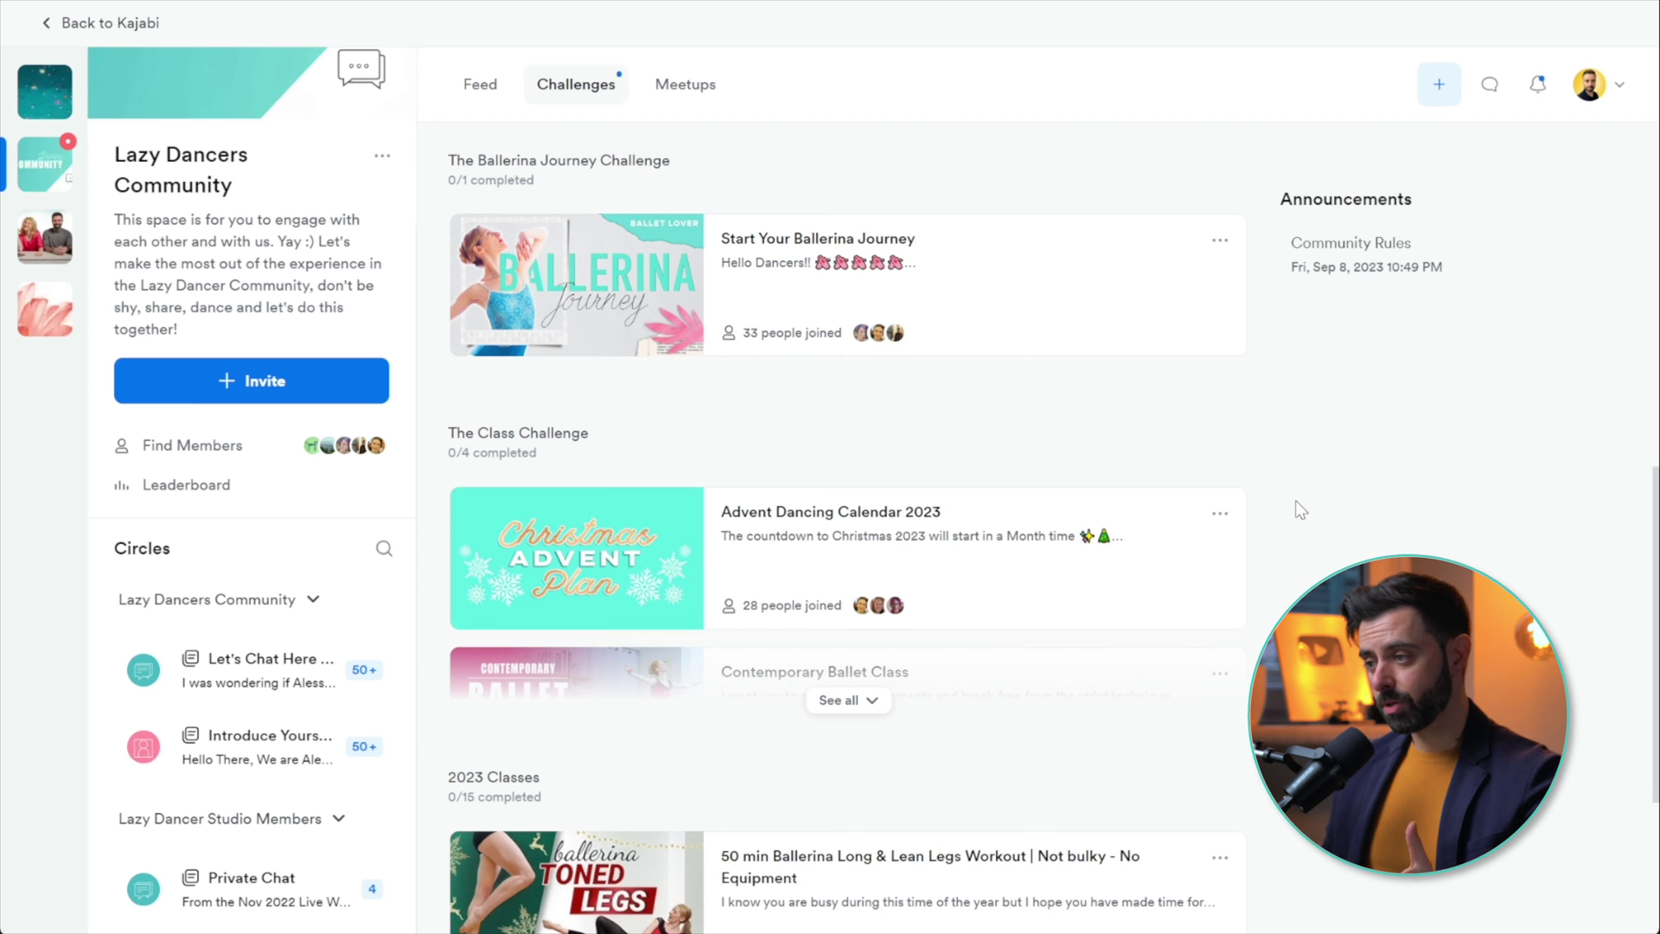
scroll(1296, 499, "down", 3)
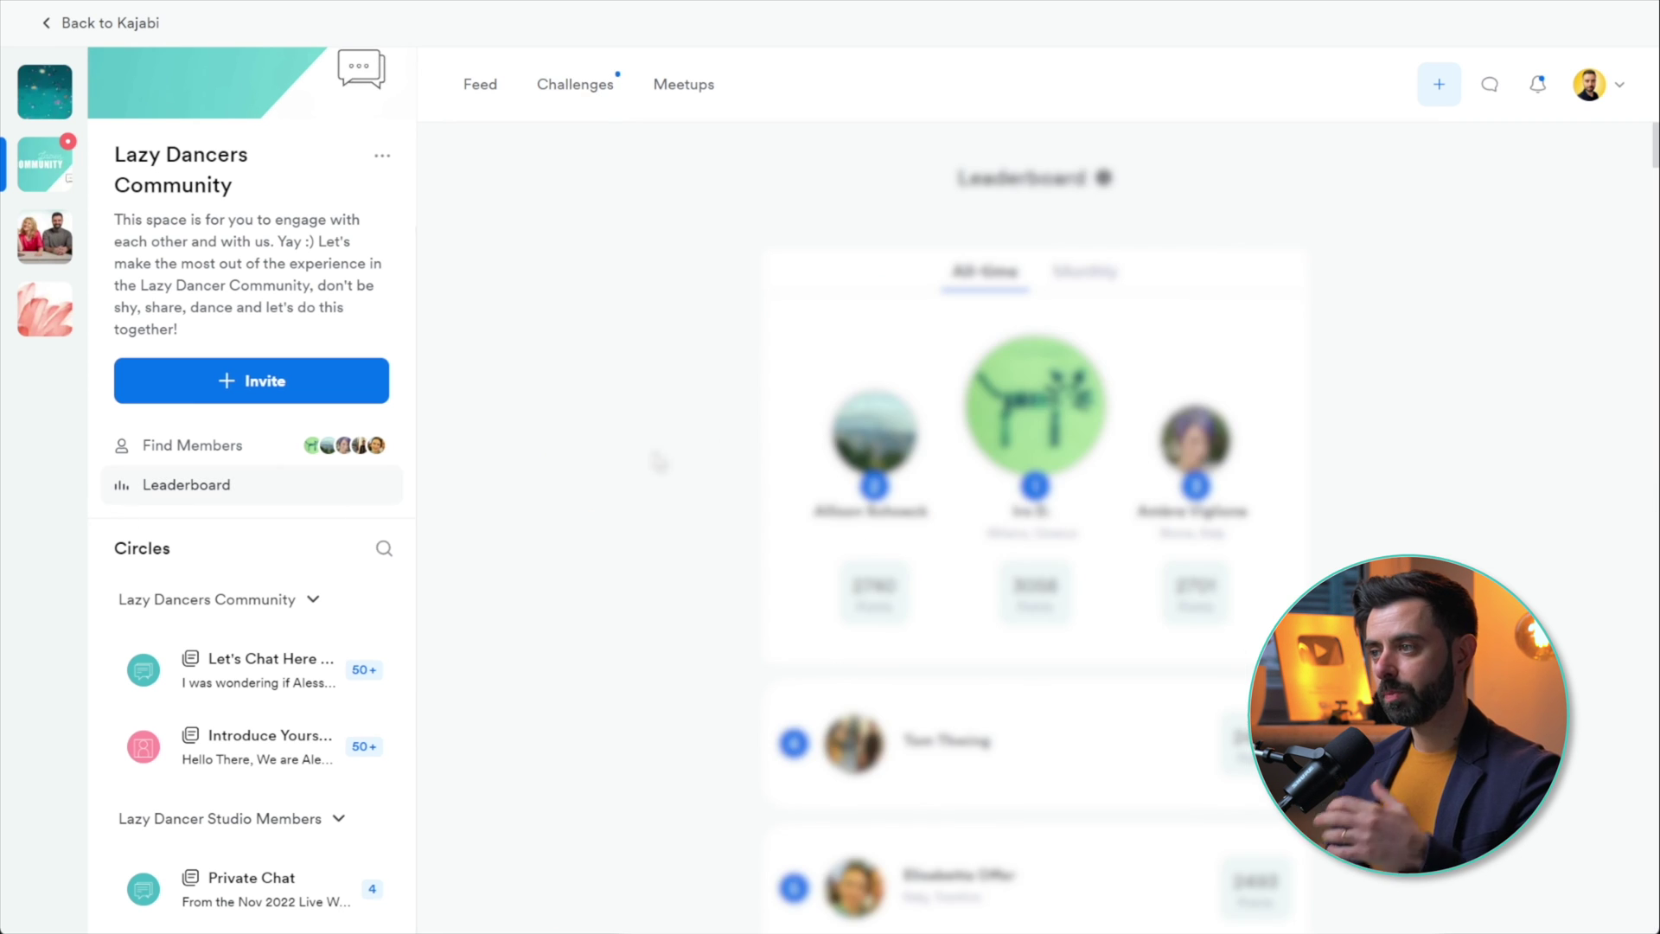
scroll(687, 468, "down", 5)
scroll(675, 473, "up", 3)
scroll(661, 489, "up", 2)
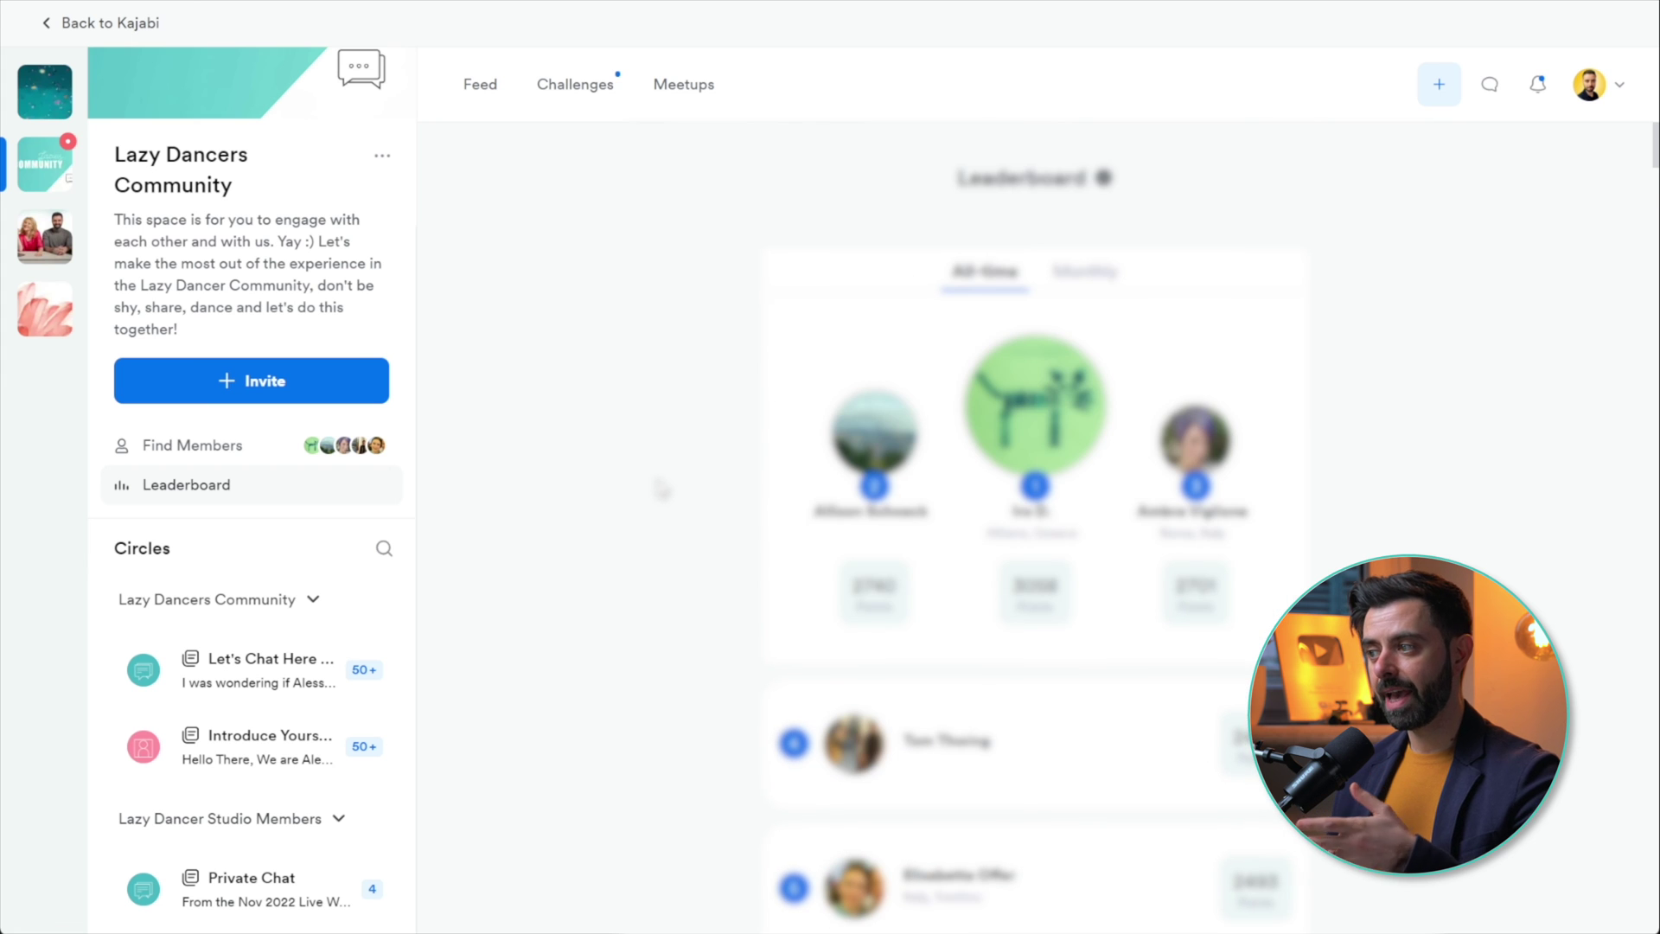